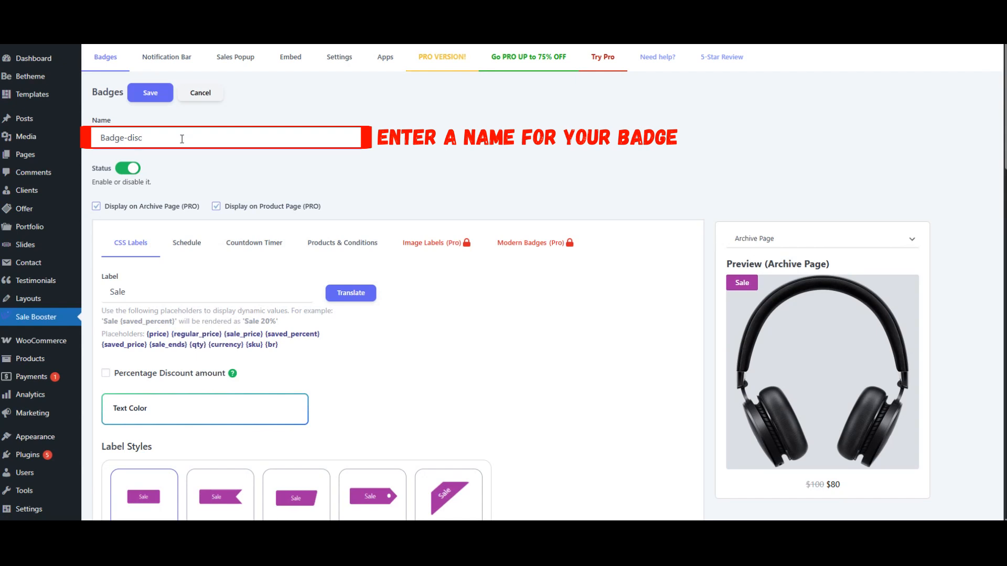
Step: Name the badge Badge-discount and enable its percentage discount amount, using the tag-shaped label style with a dot
{"action": "type", "text": "nt"}
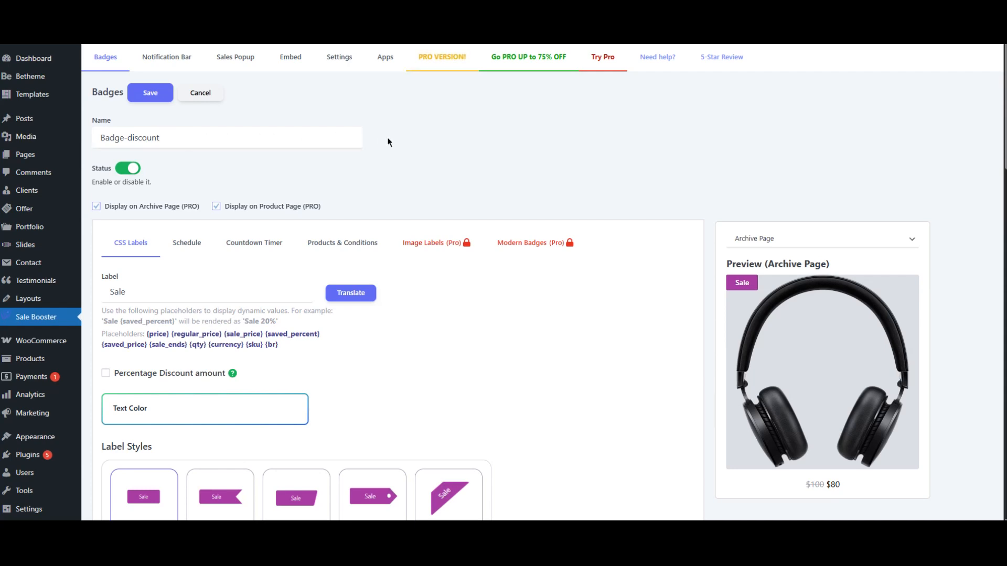
{"action": "scroll", "coordinate": [386, 141], "scroll_direction": "down", "scroll_amount": 3}
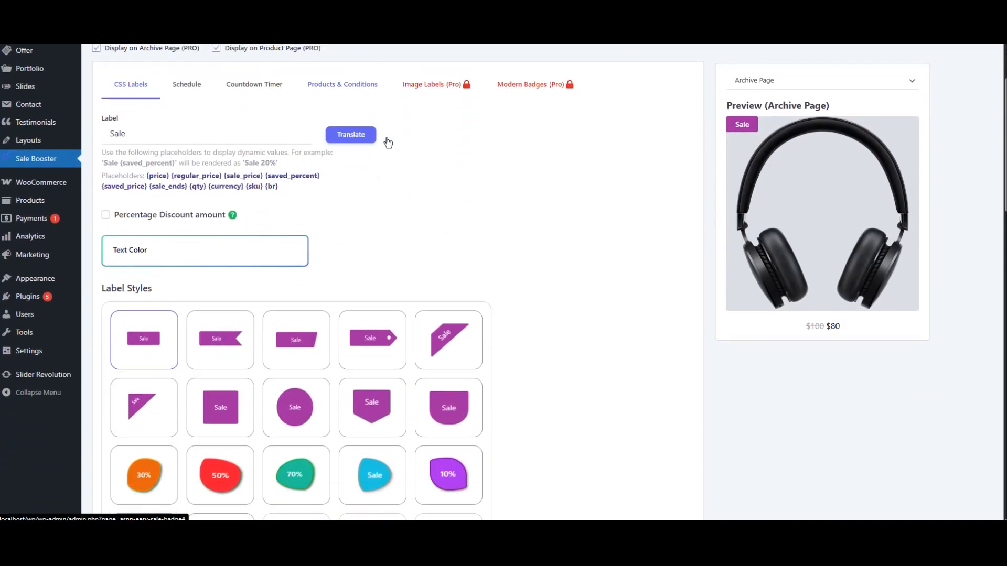
{"action": "mouse_move", "coordinate": [231, 219]}
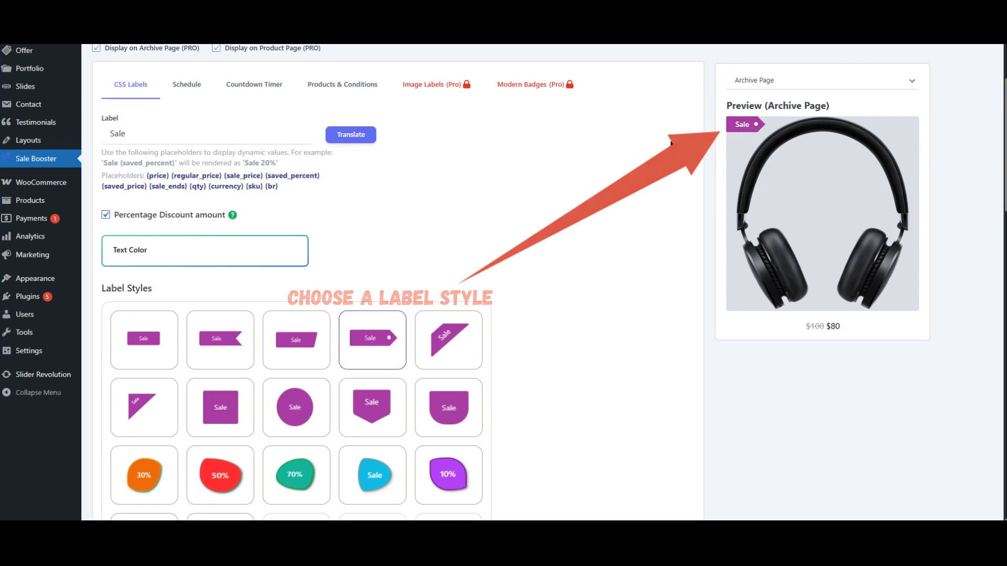
Step: Change the badge's label color to the salmon pink preset swatch
{"action": "scroll", "coordinate": [420, 180], "scroll_direction": "down", "scroll_amount": 6}
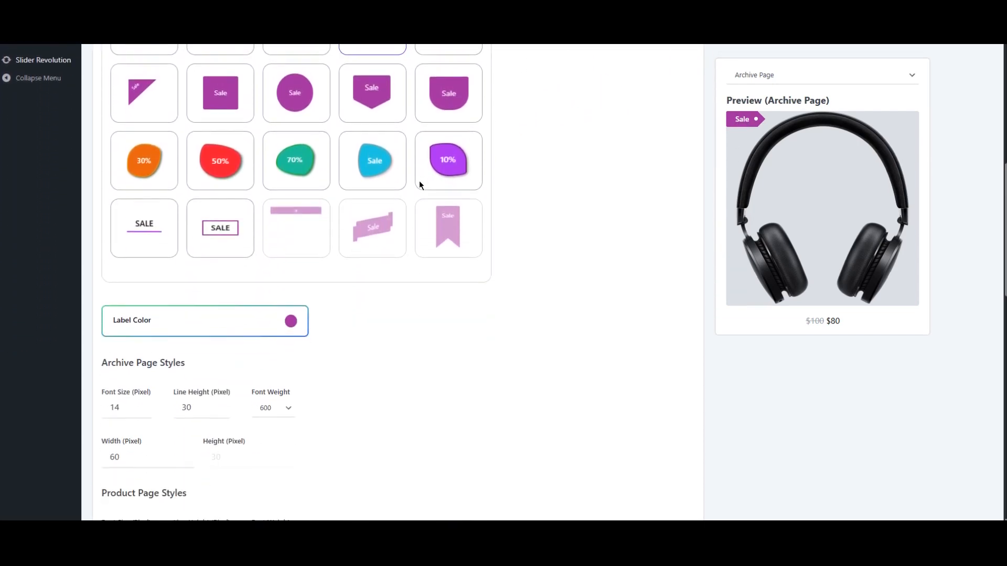
{"action": "scroll", "coordinate": [420, 185], "scroll_direction": "down", "scroll_amount": 4}
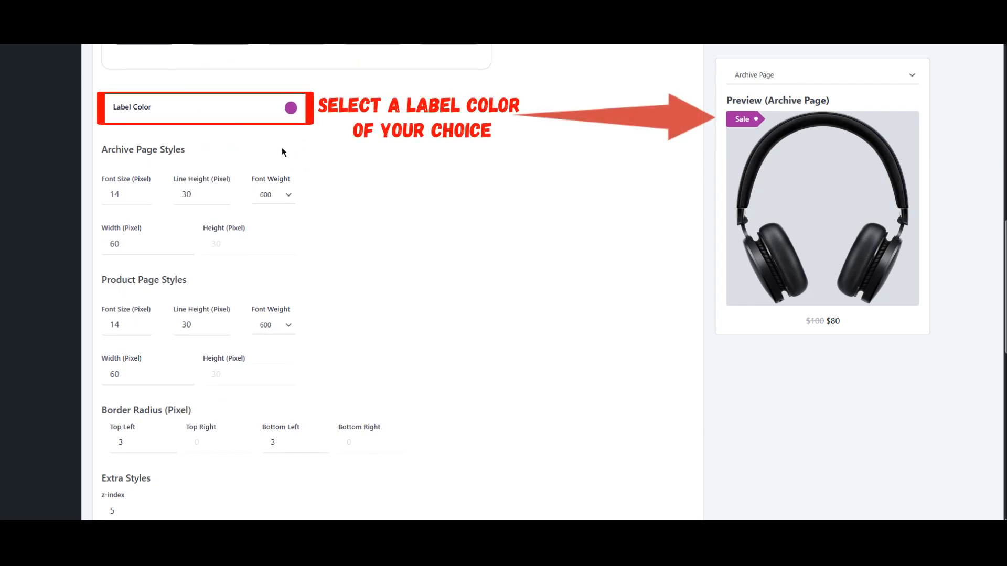
{"action": "left_click", "coordinate": [219, 119]}
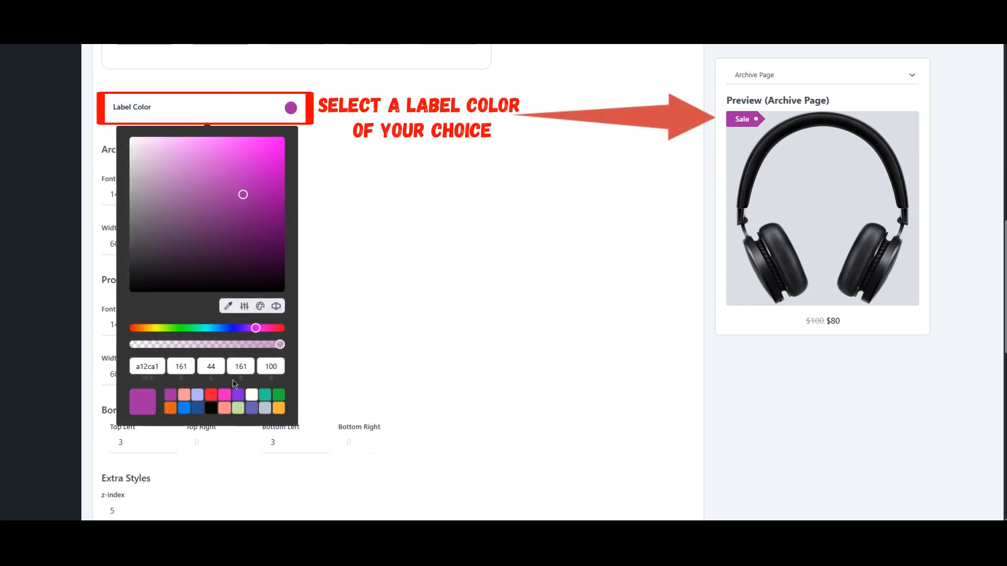
{"action": "left_click", "coordinate": [224, 408]}
{"action": "left_click", "coordinate": [577, 196]}
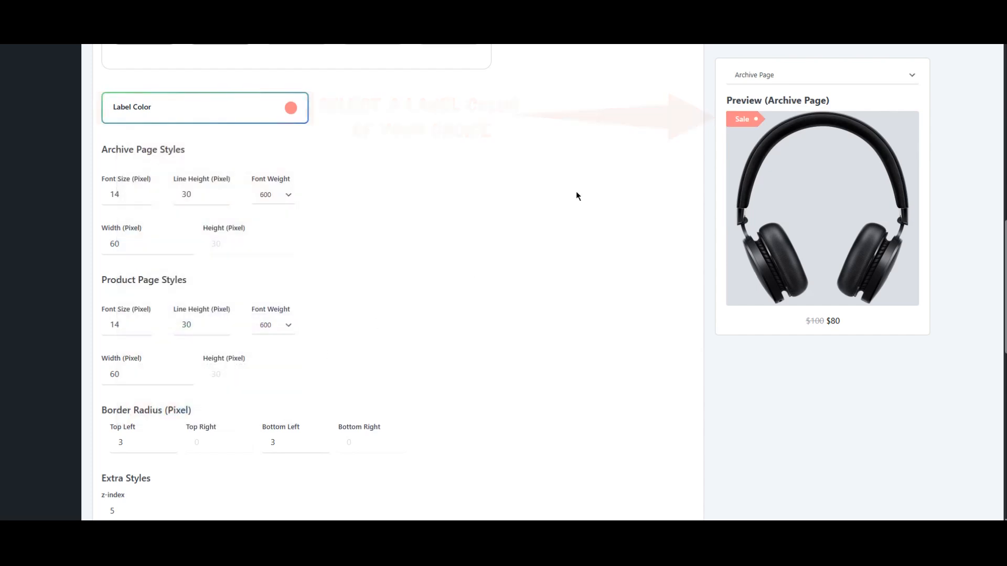
Step: Set the archive page label's font weight to Bold and its width to 95 pixels
{"action": "left_click", "coordinate": [274, 195]}
{"action": "left_click", "coordinate": [280, 253]}
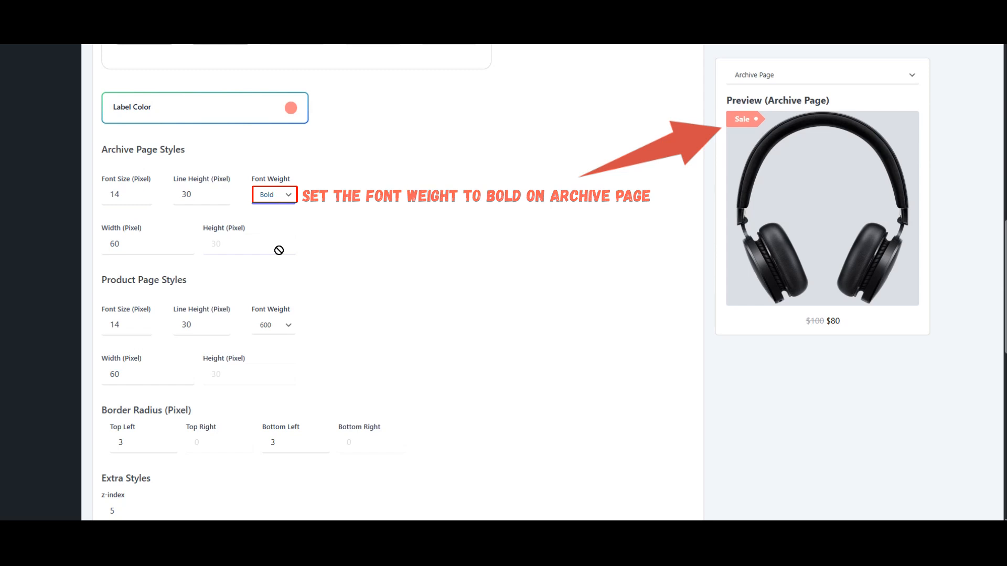
{"action": "left_click", "coordinate": [179, 238]}
{"action": "left_click", "coordinate": [181, 240]}
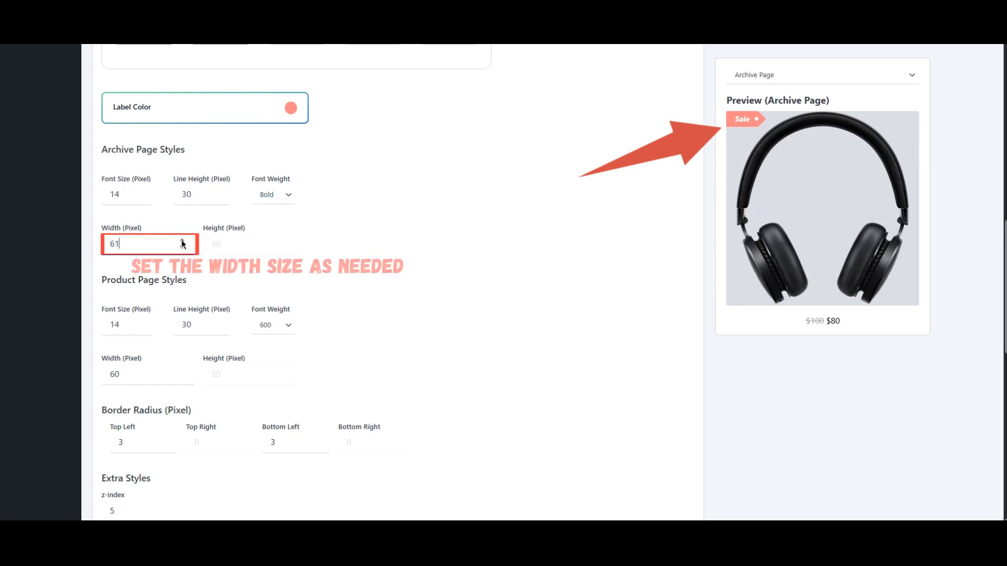
{"action": "left_click", "coordinate": [182, 241]}
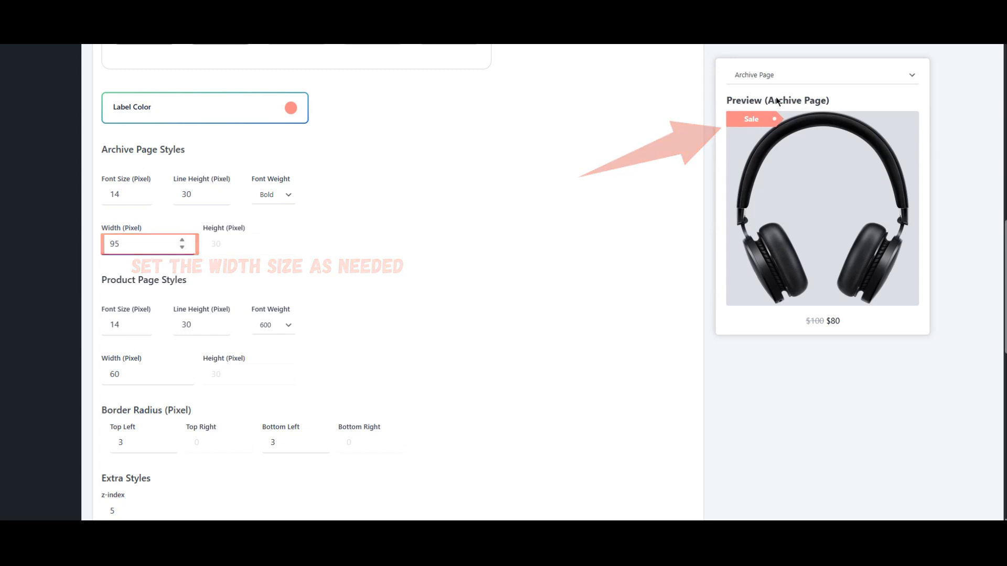
Step: Preview the product page, and set its label's font weight to Bold and width to 100 pixels
{"action": "left_click", "coordinate": [754, 79]}
{"action": "left_click", "coordinate": [764, 105]}
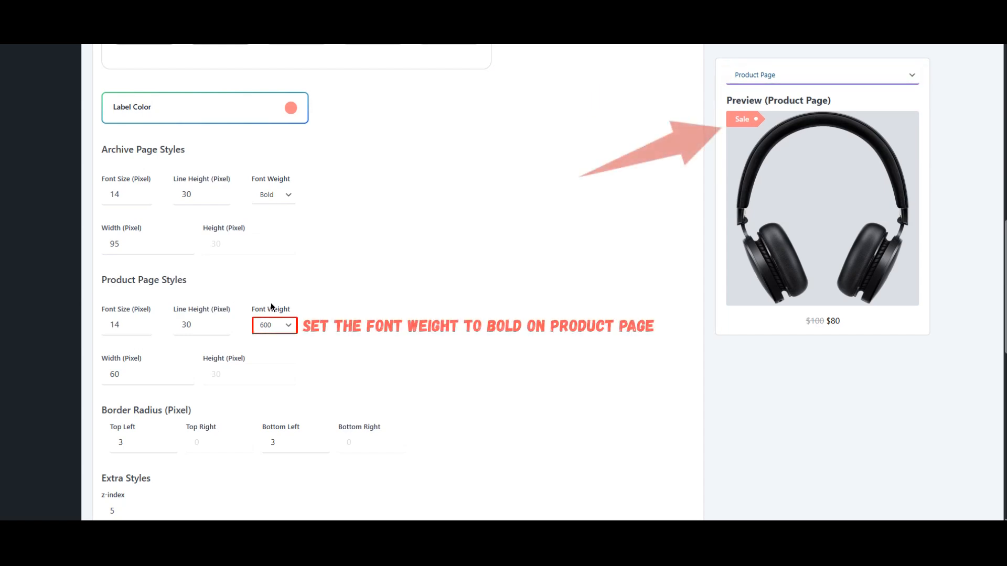
{"action": "left_click", "coordinate": [277, 328]}
{"action": "left_click", "coordinate": [270, 382]}
{"action": "left_click", "coordinate": [182, 371]}
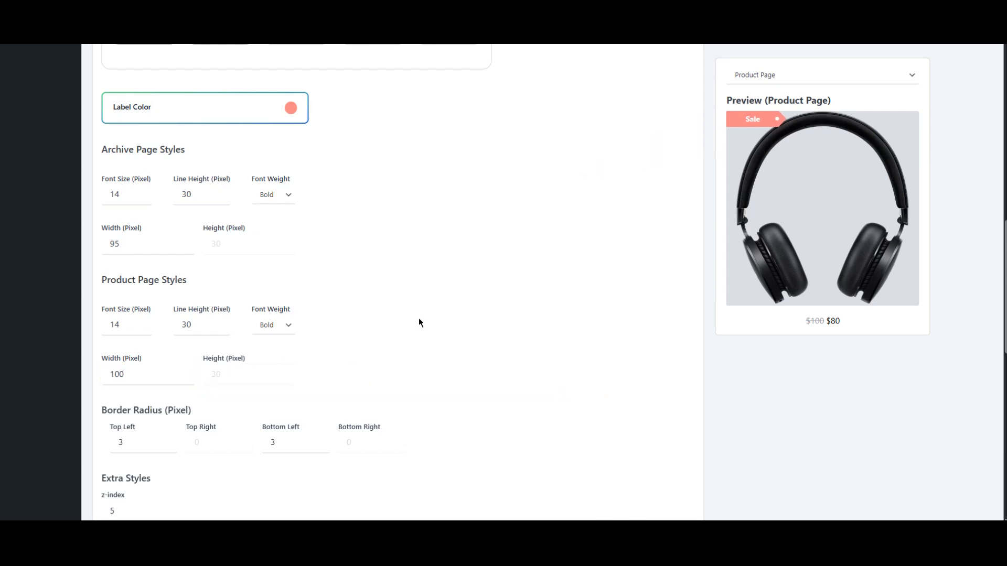
Step: Set the badge's shadow size to 2 and switch the preview back to the archive page
{"action": "scroll", "coordinate": [418, 319], "scroll_direction": "down", "scroll_amount": 6}
{"action": "scroll", "coordinate": [419, 317], "scroll_direction": "down", "scroll_amount": 5}
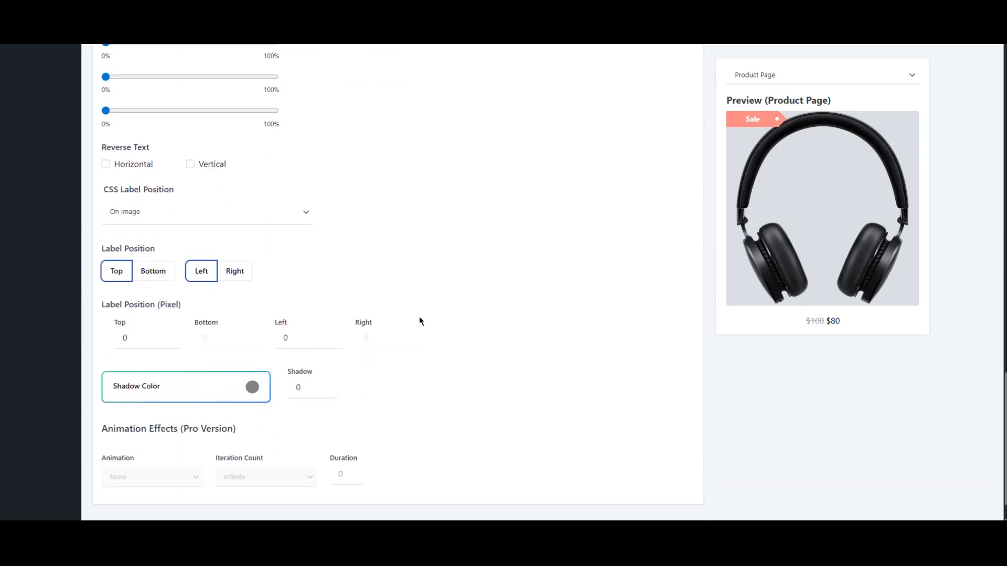
{"action": "scroll", "coordinate": [420, 320], "scroll_direction": "down", "scroll_amount": 1}
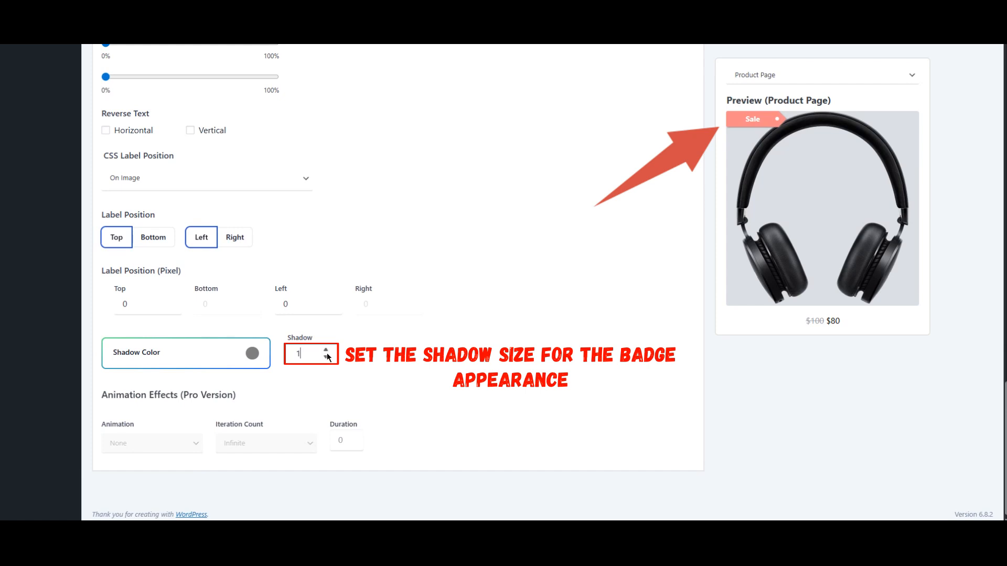
{"action": "left_click", "coordinate": [326, 350]}
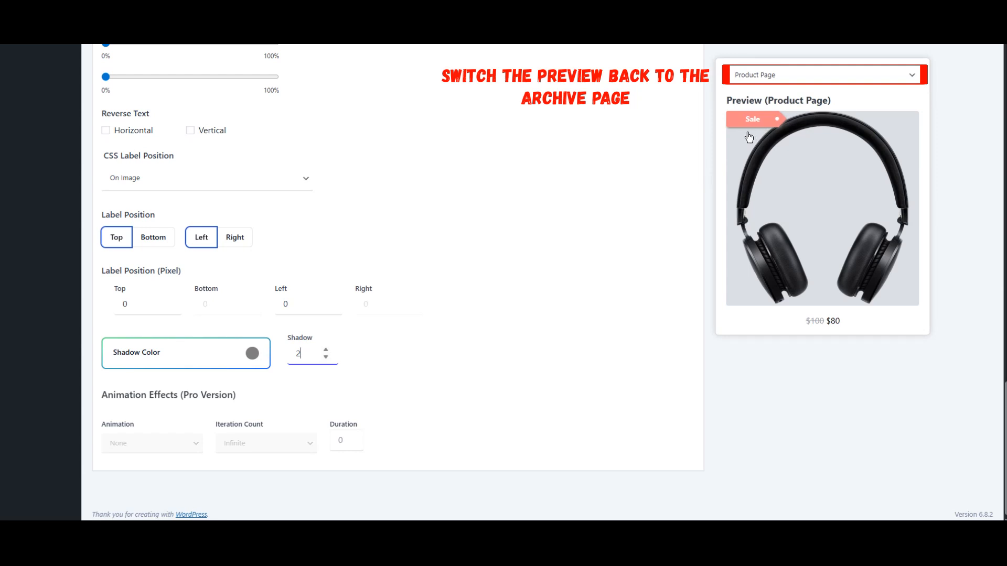
{"action": "left_click", "coordinate": [760, 89]}
{"action": "left_click", "coordinate": [759, 93]}
Step: Add a Date schedule to the badge running from 2025-08-02 to 2025-08-09
{"action": "scroll", "coordinate": [408, 284], "scroll_direction": "up", "scroll_amount": 10}
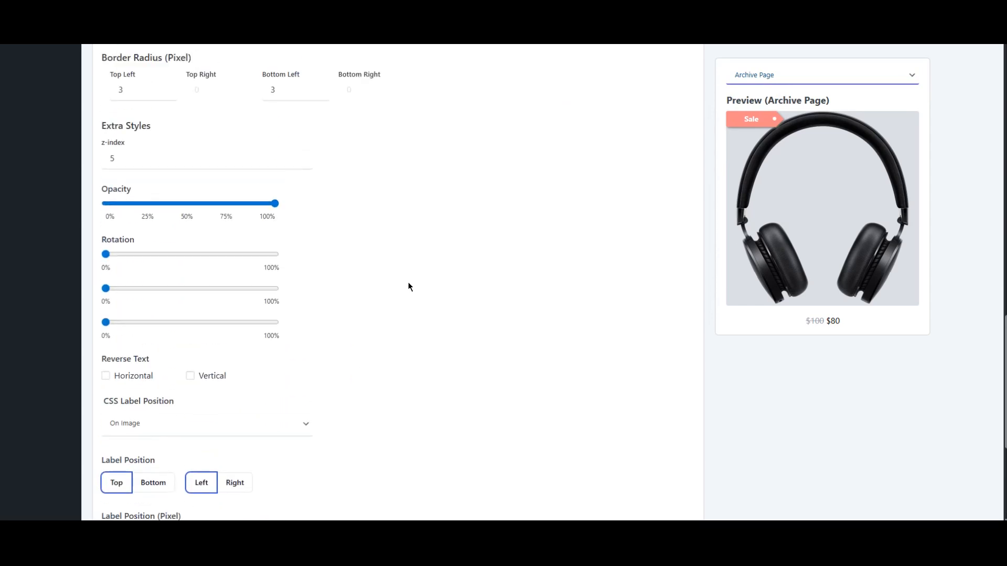
{"action": "scroll", "coordinate": [408, 287], "scroll_direction": "up", "scroll_amount": 10}
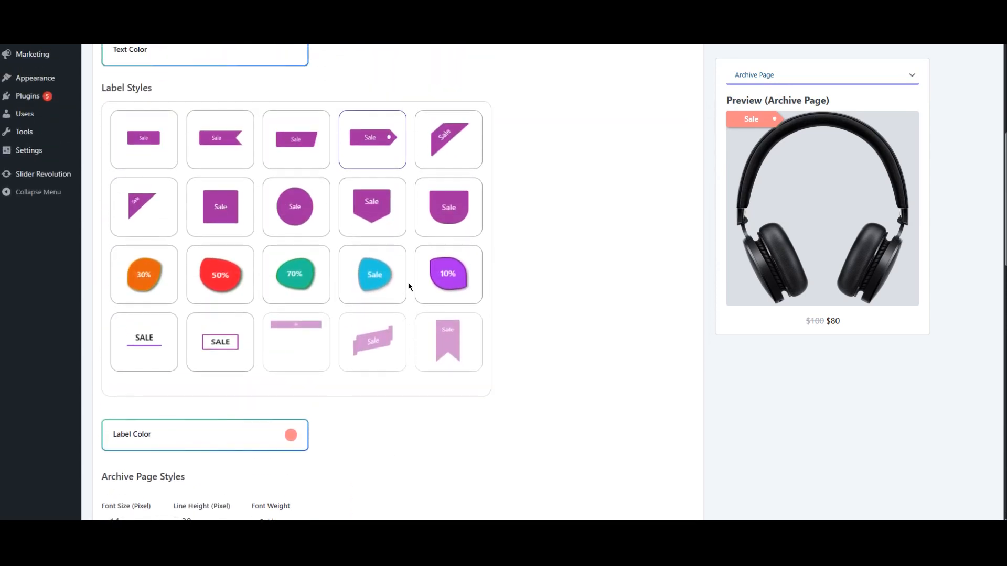
{"action": "scroll", "coordinate": [502, 255], "scroll_direction": "up", "scroll_amount": 1}
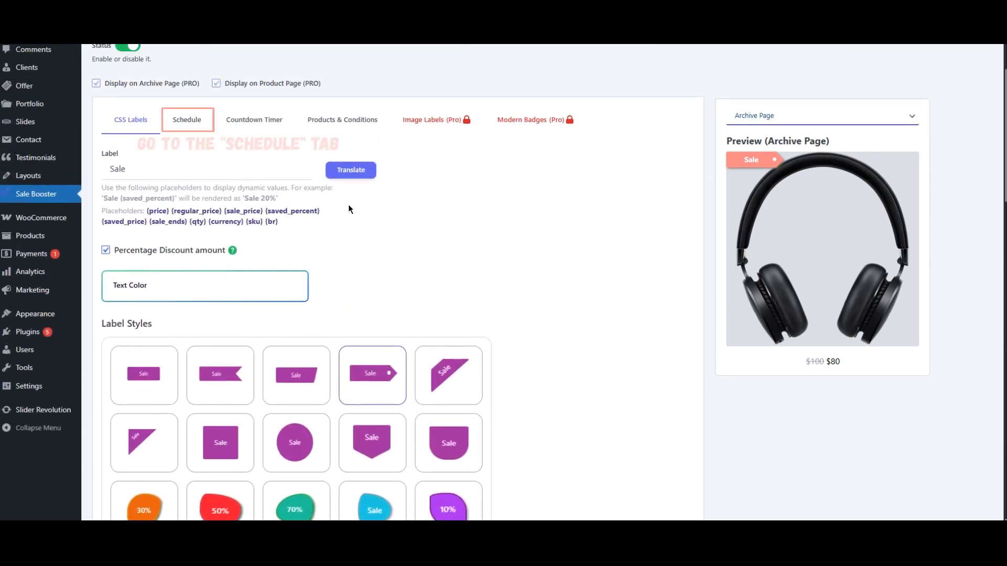
{"action": "left_click", "coordinate": [190, 126]}
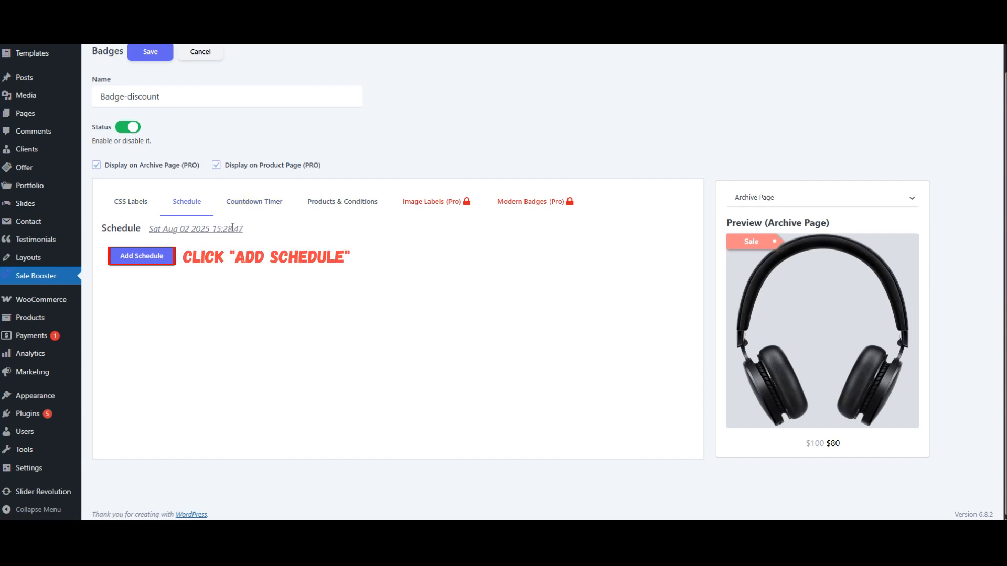
{"action": "left_click", "coordinate": [155, 268]}
{"action": "left_click", "coordinate": [138, 265]}
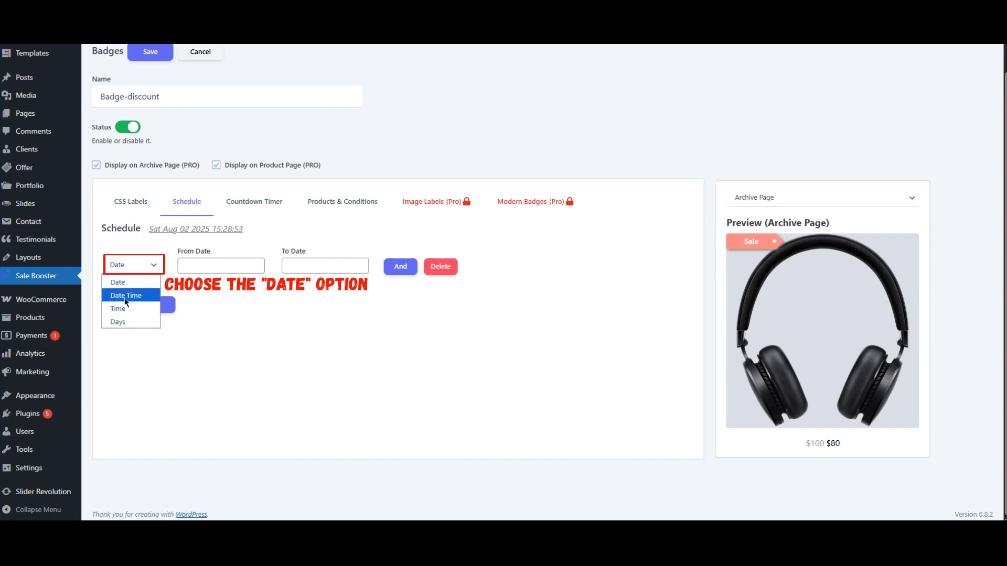
{"action": "left_click", "coordinate": [126, 285]}
{"action": "left_click", "coordinate": [220, 266]}
{"action": "left_click", "coordinate": [281, 317]}
{"action": "left_click", "coordinate": [308, 268]}
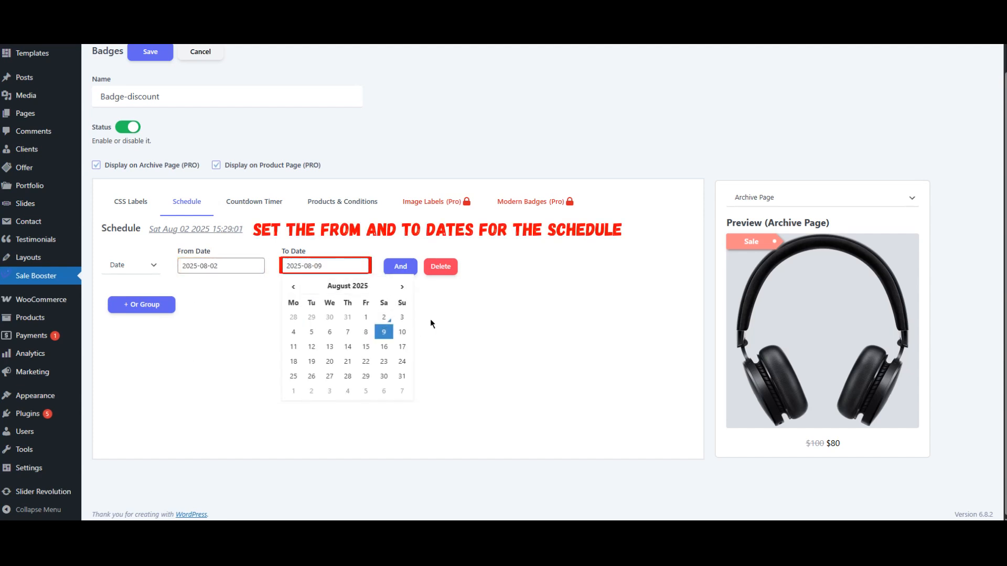
{"action": "left_click", "coordinate": [502, 320]}
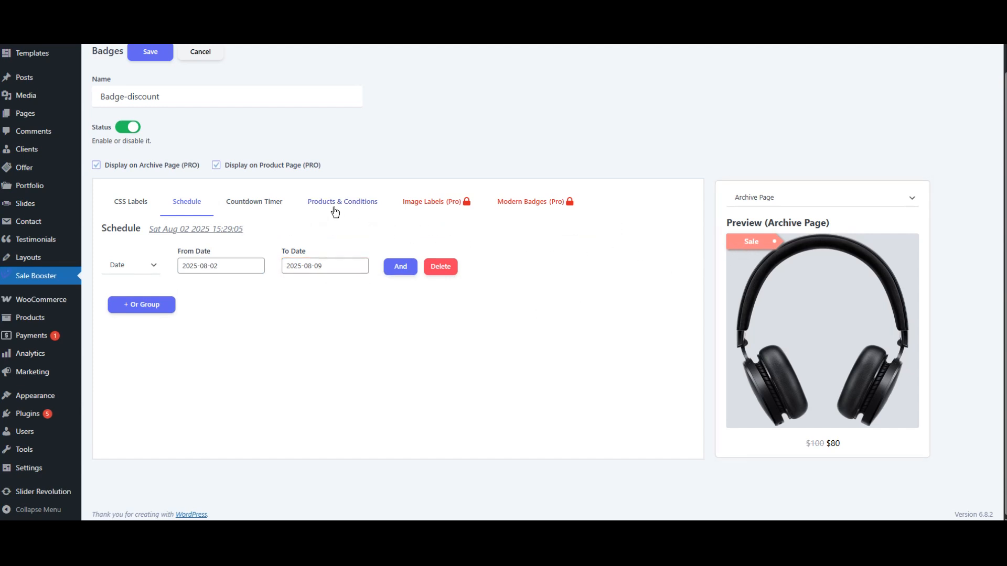
Step: Limit the badge to products where Is on sale is Yes, and save the badge
{"action": "left_click", "coordinate": [335, 212]}
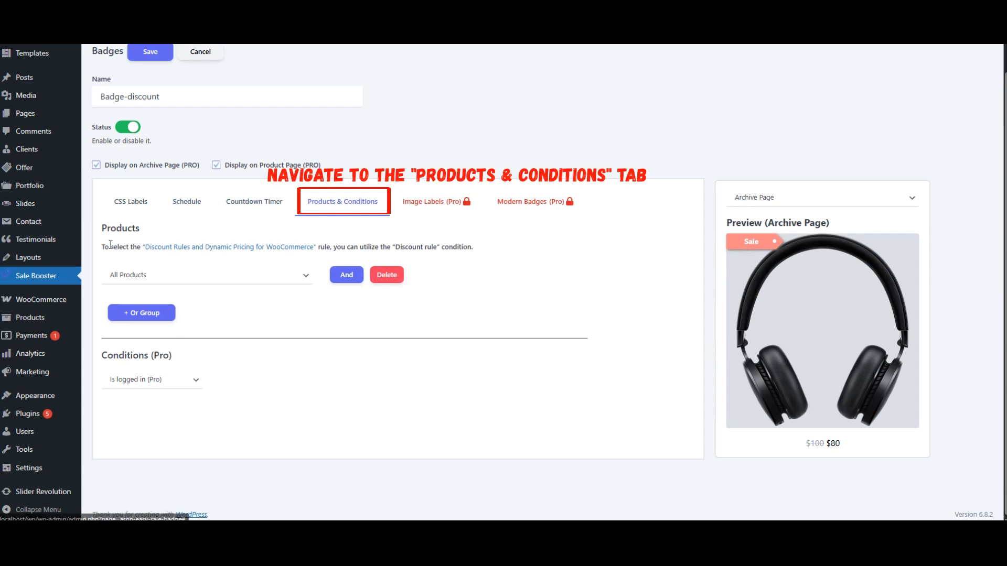
{"action": "left_click", "coordinate": [175, 276]}
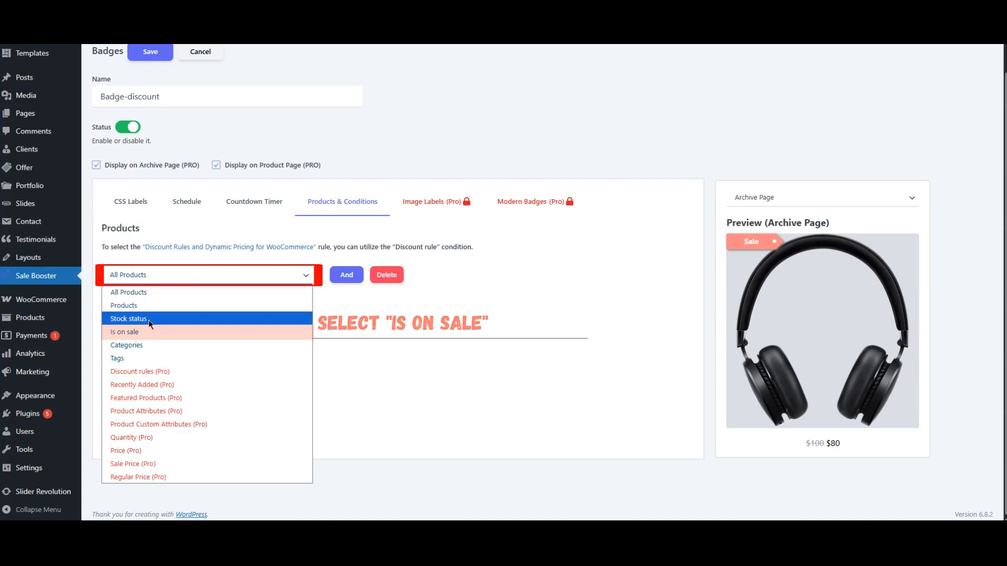
{"action": "left_click", "coordinate": [146, 333]}
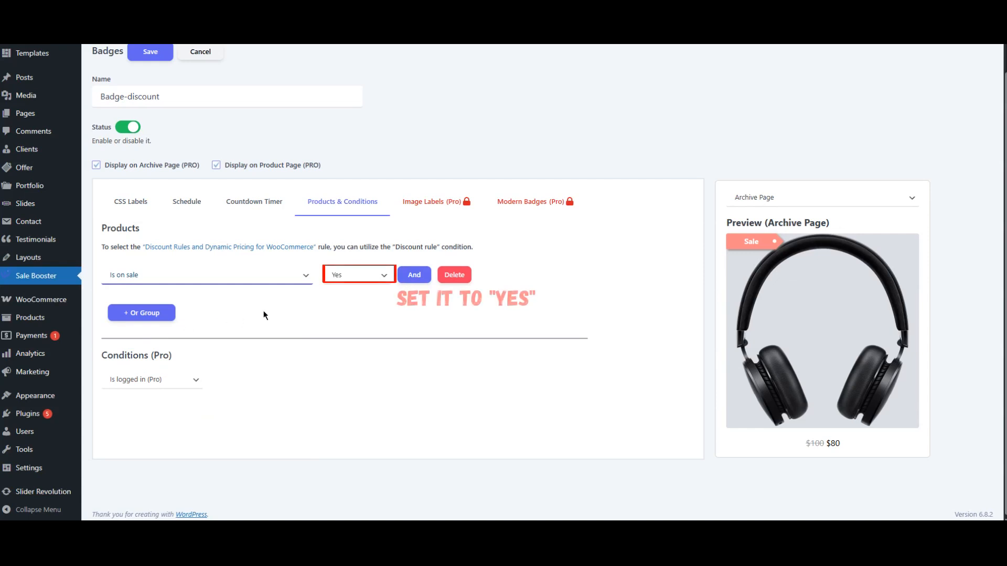
{"action": "left_click", "coordinate": [373, 280]}
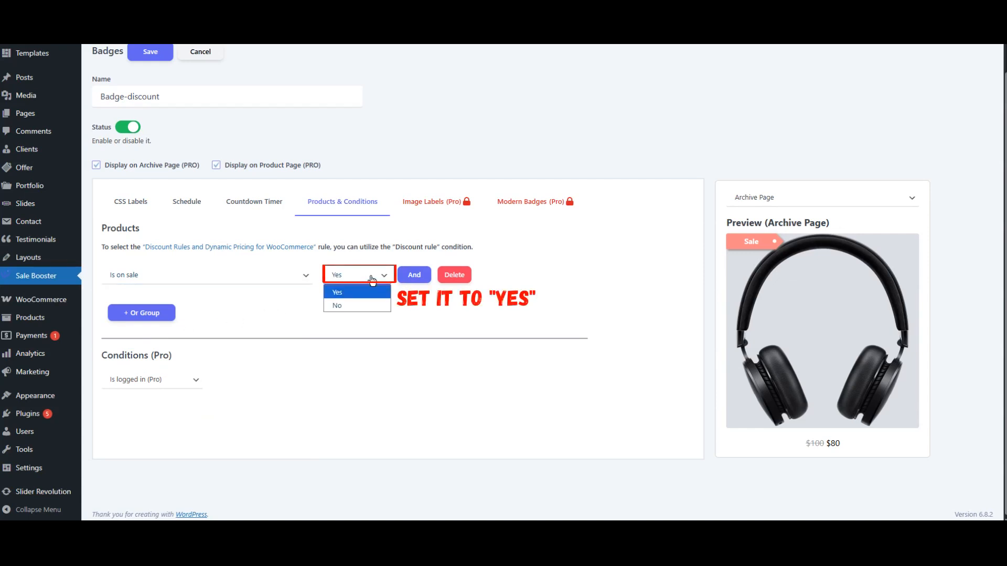
{"action": "left_click", "coordinate": [338, 292]}
{"action": "scroll", "coordinate": [338, 295], "scroll_direction": "up", "scroll_amount": 1}
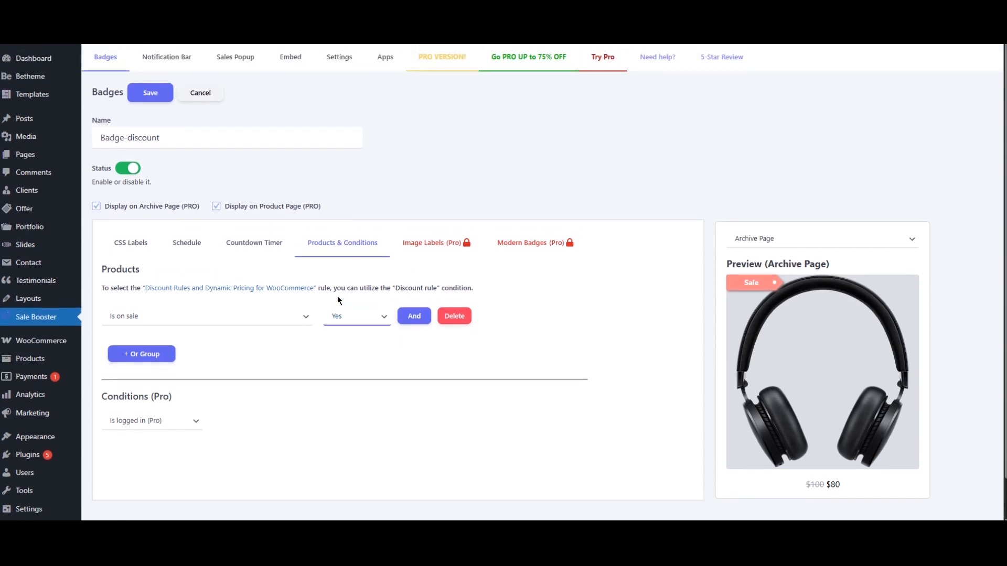
{"action": "left_click", "coordinate": [149, 96]}
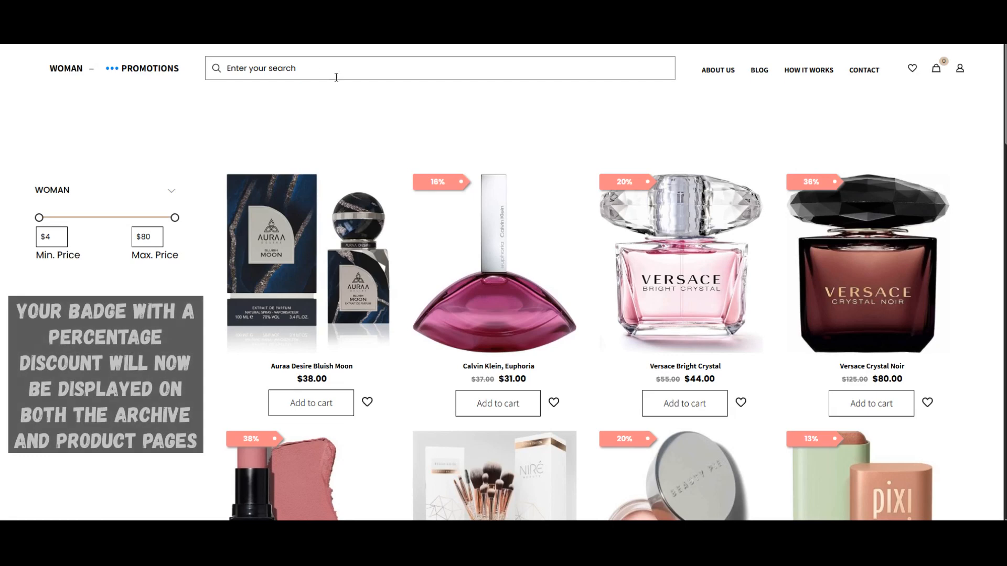
Step: Check the discount badges on the shop's archive page and open the Professional Makeup Buttermelt Blush product
{"action": "scroll", "coordinate": [474, 218], "scroll_direction": "down", "scroll_amount": 1}
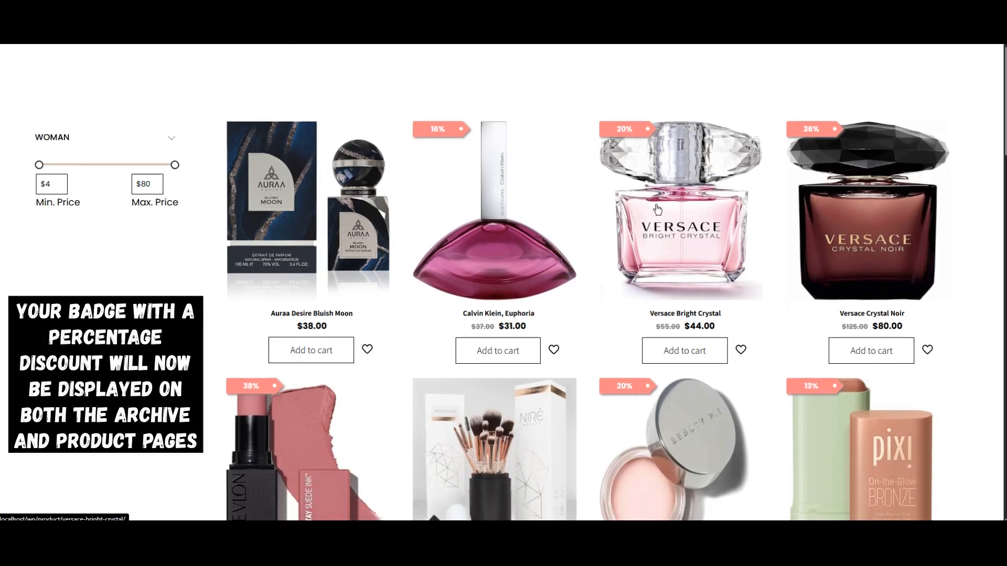
{"action": "scroll", "coordinate": [850, 210], "scroll_direction": "down", "scroll_amount": 4}
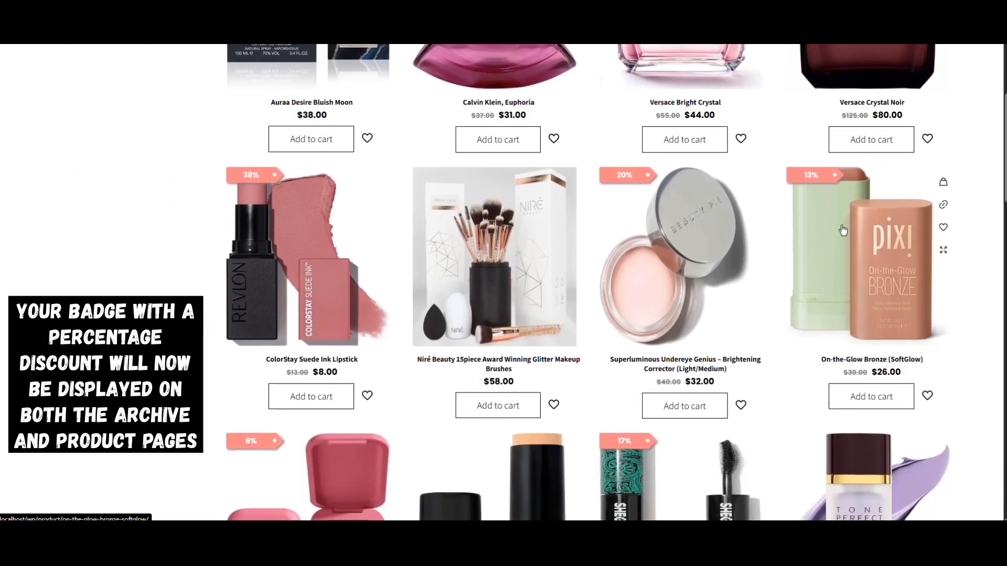
{"action": "scroll", "coordinate": [629, 243], "scroll_direction": "down", "scroll_amount": 3}
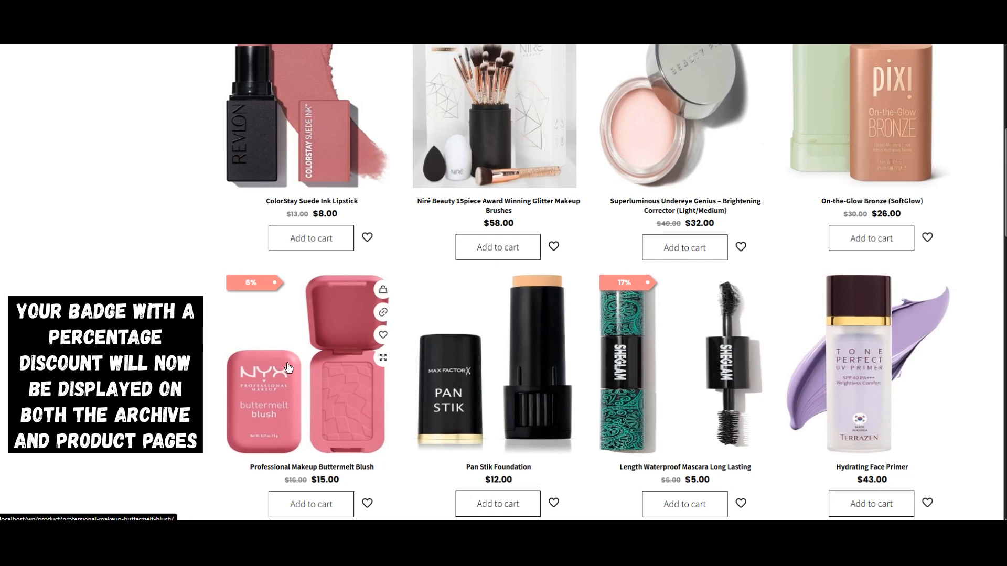
{"action": "left_click", "coordinate": [287, 362]}
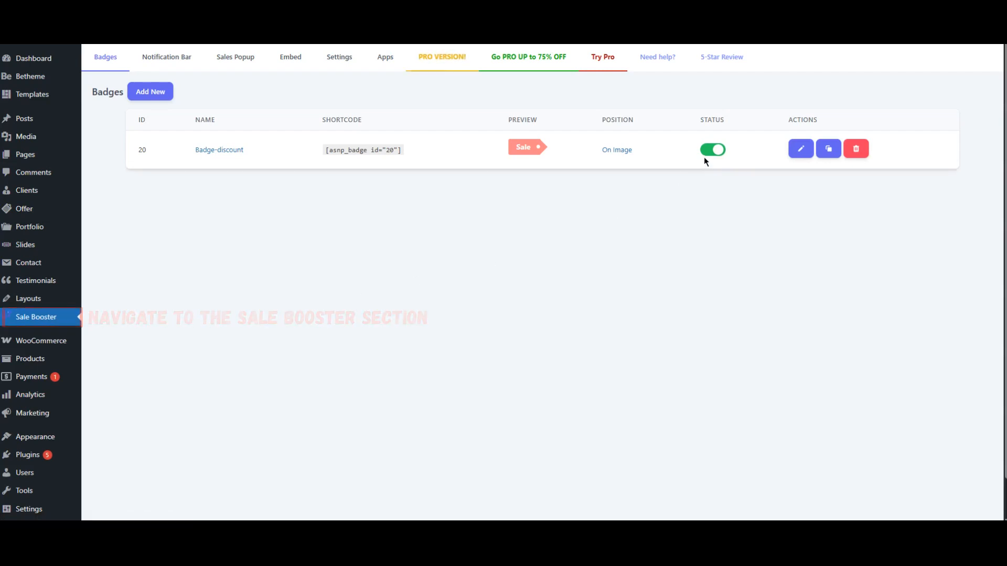
Step: Disable the Badge-discount badge and create a new badge named Badge-New
{"action": "left_click", "coordinate": [716, 151]}
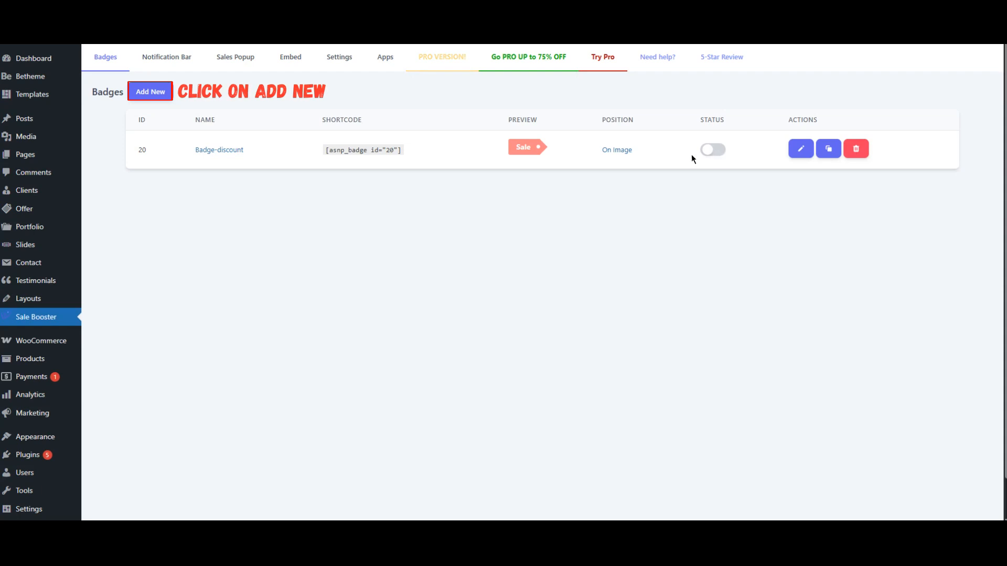
{"action": "left_click", "coordinate": [155, 99]}
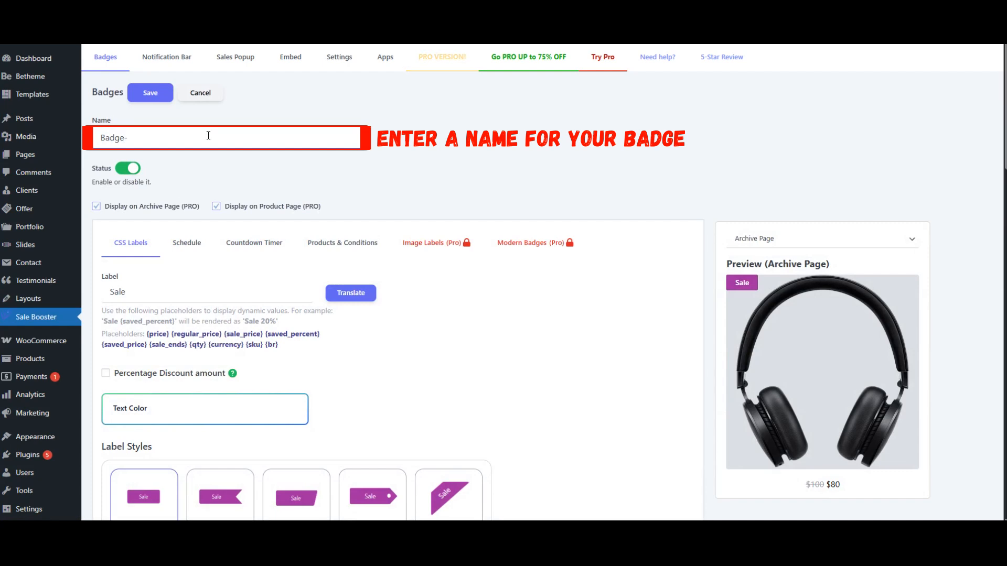
{"action": "type", "text": "New"}
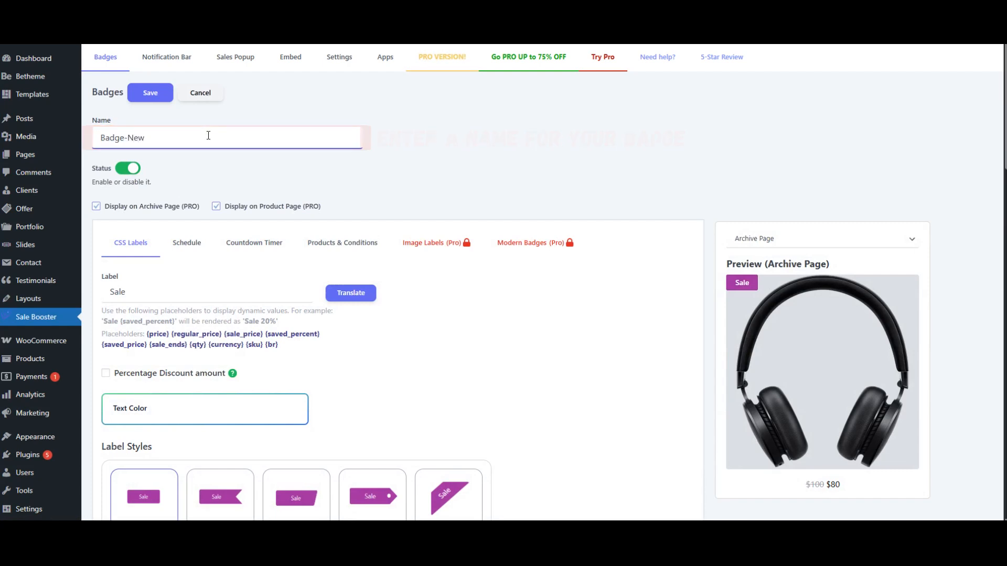
Step: Set the badge's label text to New and choose the rectangular label style with one slanted edge
{"action": "left_click", "coordinate": [363, 167]}
{"action": "scroll", "coordinate": [389, 165], "scroll_direction": "down", "scroll_amount": 3}
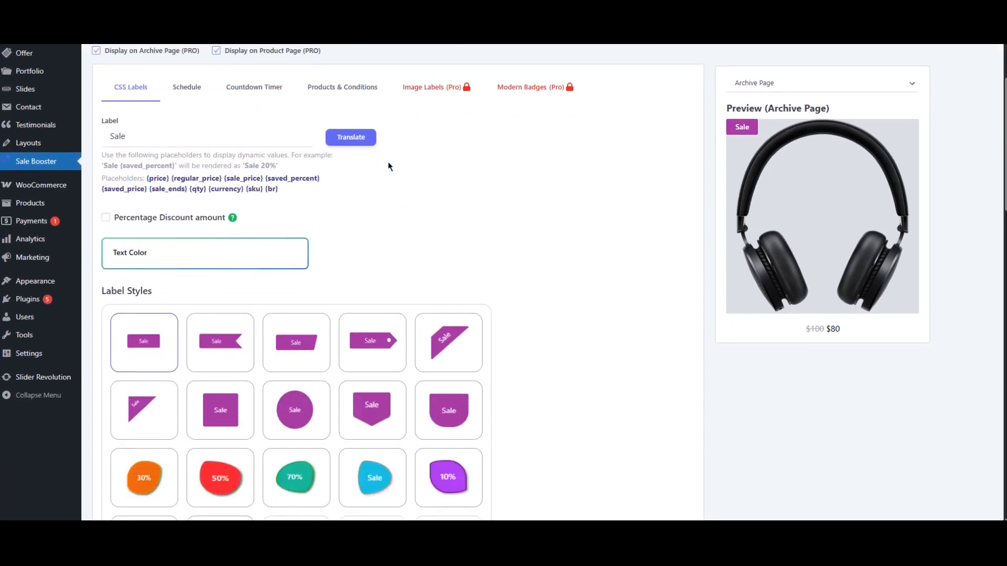
{"action": "left_click", "coordinate": [196, 129]}
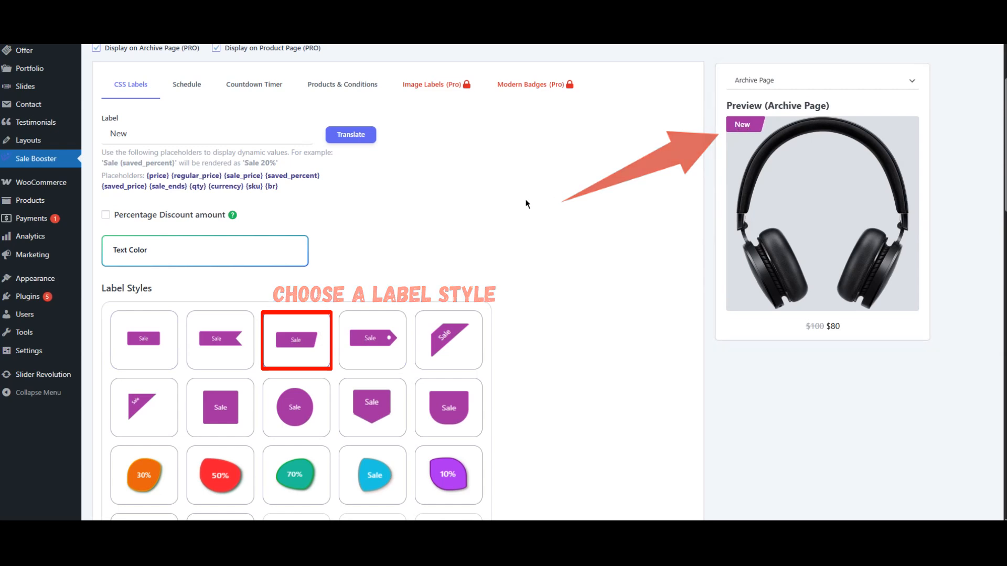
Step: Change the label color to the red preset swatch
{"action": "scroll", "coordinate": [527, 204], "scroll_direction": "down", "scroll_amount": 7}
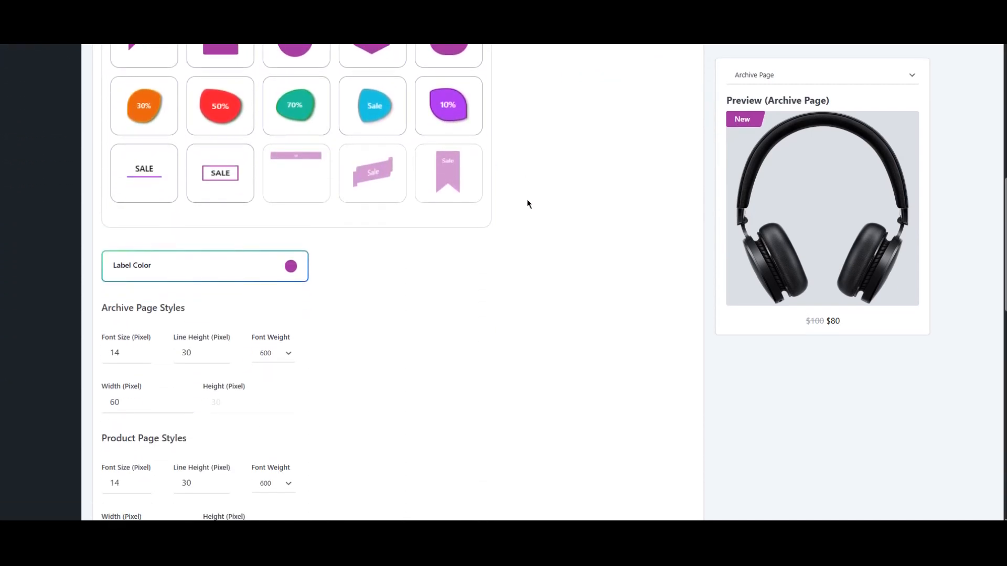
{"action": "scroll", "coordinate": [529, 203], "scroll_direction": "down", "scroll_amount": 2}
{"action": "left_click", "coordinate": [203, 172]}
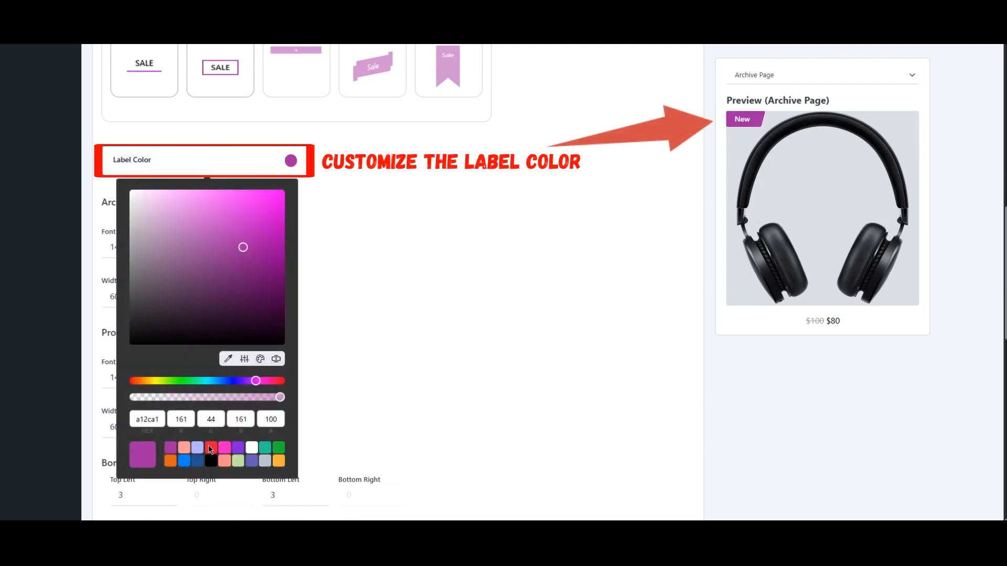
{"action": "left_click", "coordinate": [211, 448]}
{"action": "left_click", "coordinate": [535, 275]}
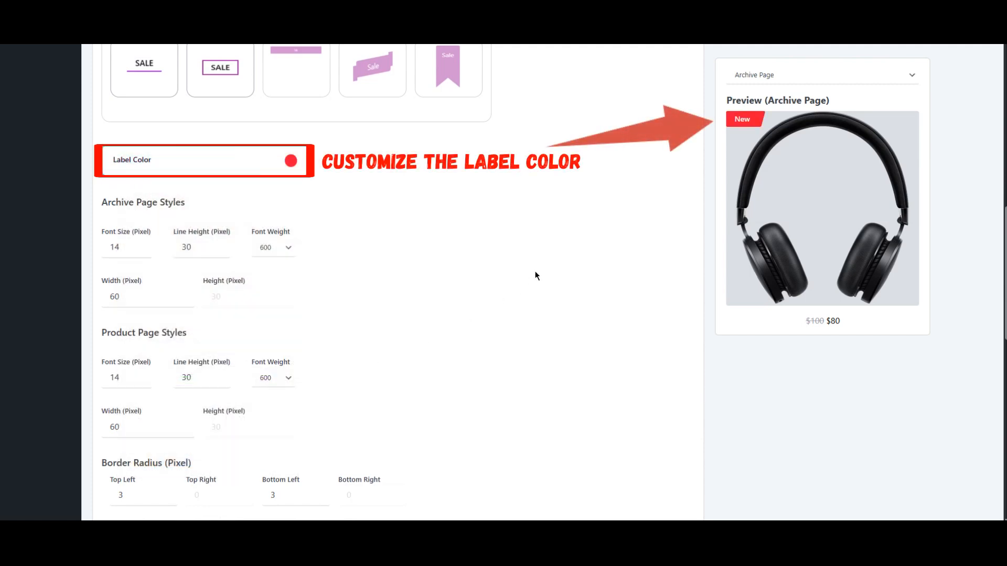
Step: Preview the badge on the Product Page and return the preview to the Archive Page
{"action": "left_click", "coordinate": [747, 82]}
{"action": "left_click", "coordinate": [759, 106]}
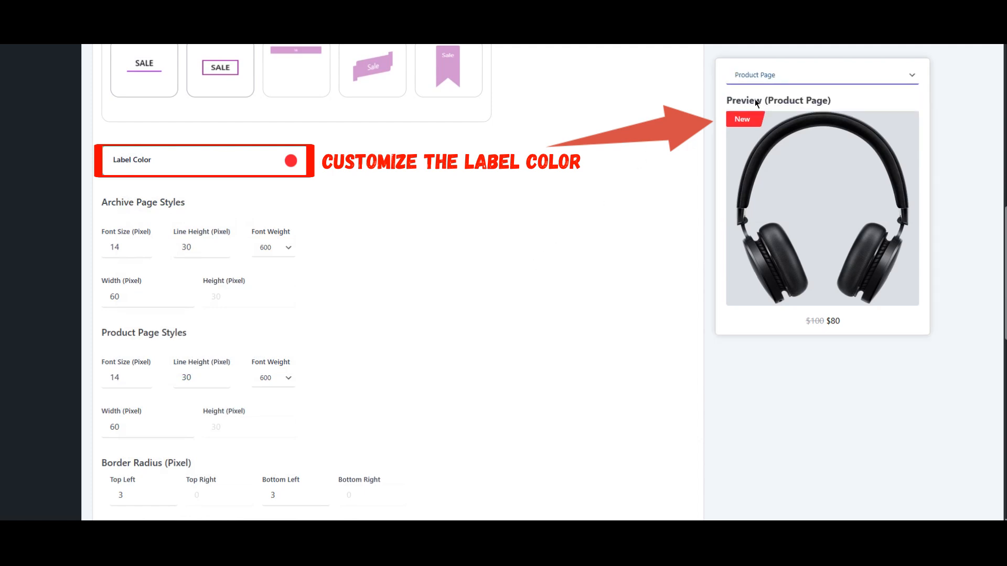
{"action": "left_click", "coordinate": [750, 77]}
{"action": "left_click", "coordinate": [758, 88]}
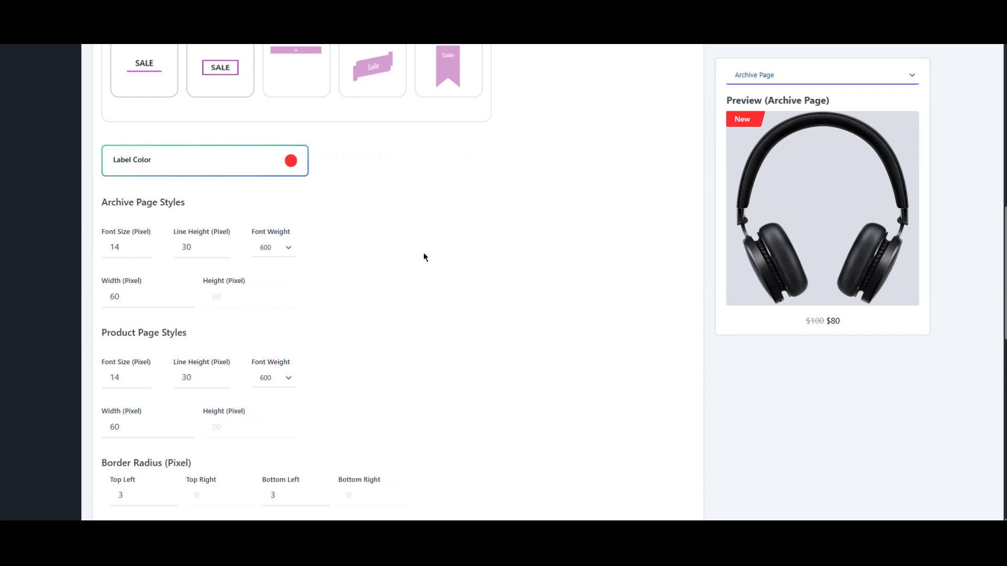
Step: Try the label position on the right of the image and return it to the left
{"action": "scroll", "coordinate": [423, 254], "scroll_direction": "down", "scroll_amount": 5}
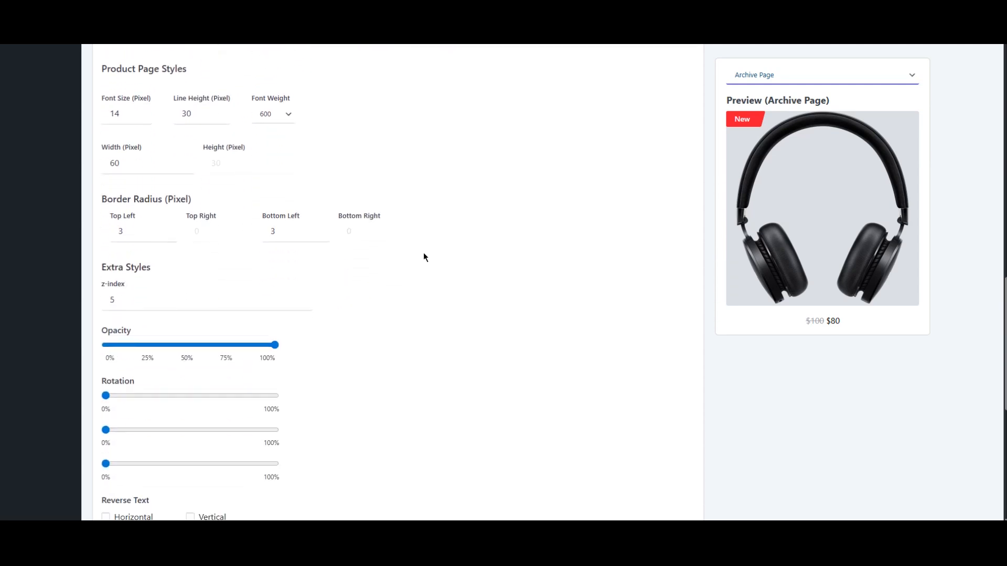
{"action": "scroll", "coordinate": [424, 257], "scroll_direction": "down", "scroll_amount": 5}
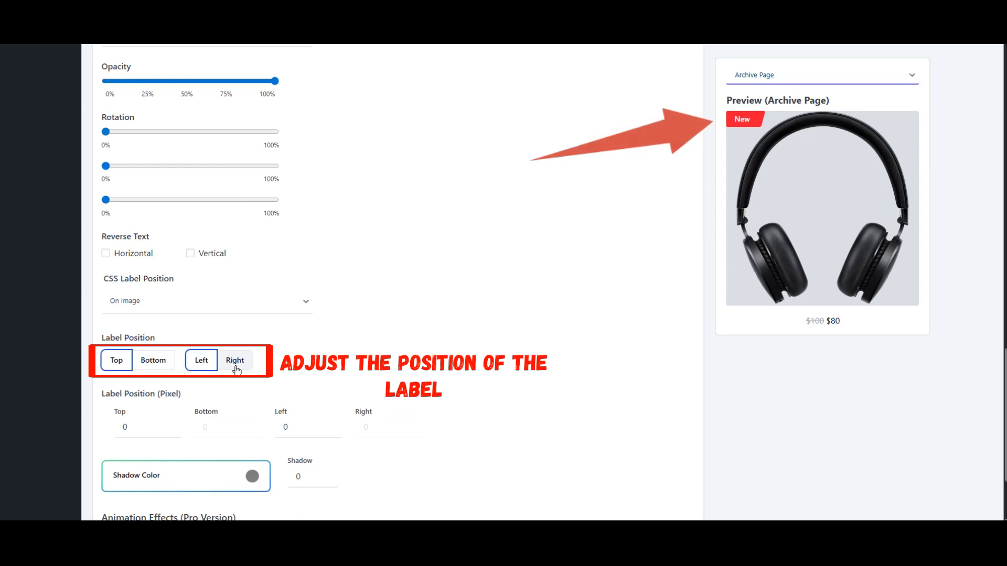
{"action": "left_click", "coordinate": [234, 367]}
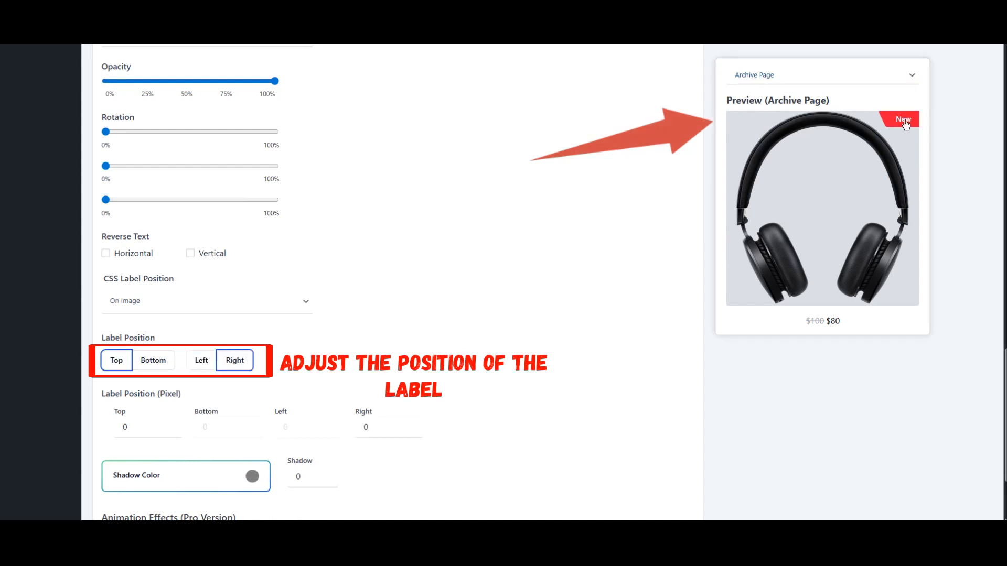
{"action": "left_click", "coordinate": [200, 366]}
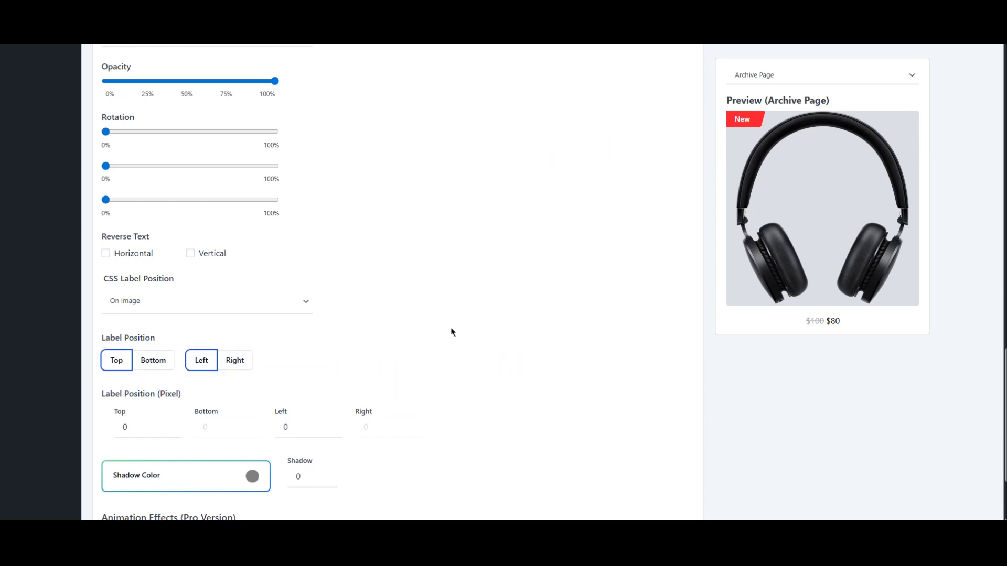
Step: Set the label's shadow to 1
{"action": "scroll", "coordinate": [451, 332], "scroll_direction": "down", "scroll_amount": 1}
{"action": "left_click", "coordinate": [326, 421]}
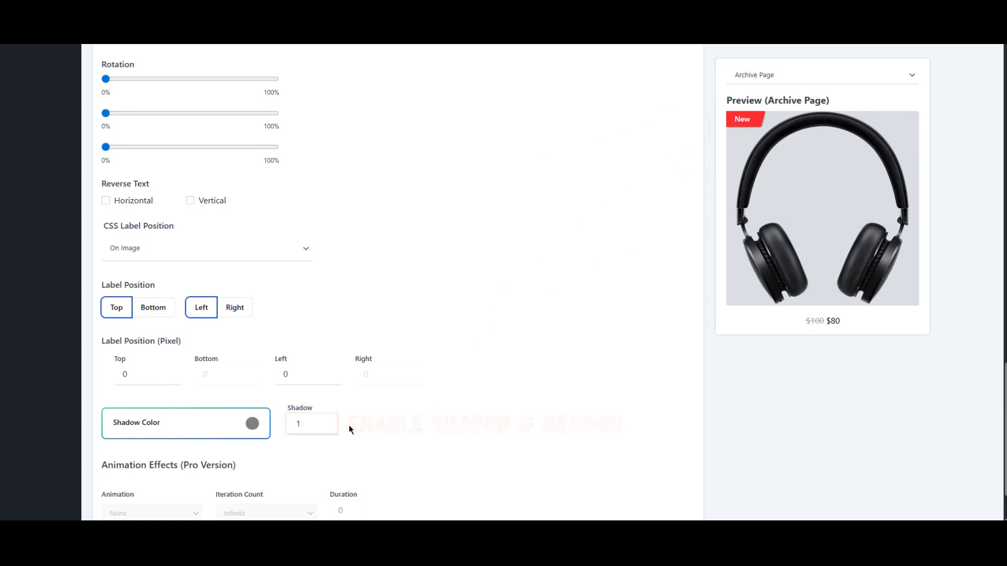
Step: Add a Date schedule to the Badge-New badge running from 2025-08-02 to 2025-08-06
{"action": "scroll", "coordinate": [351, 401], "scroll_direction": "up", "scroll_amount": 12}
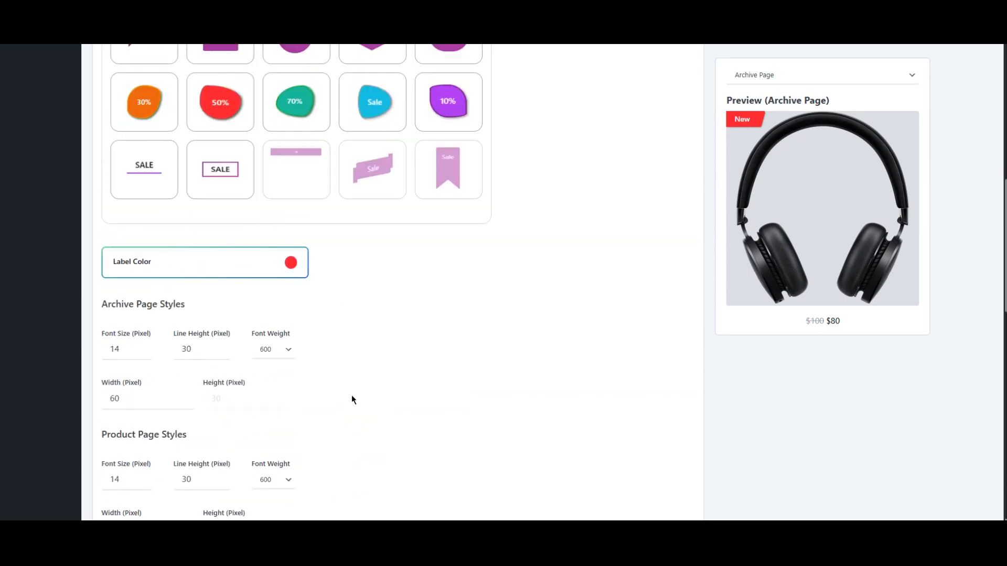
{"action": "scroll", "coordinate": [352, 395], "scroll_direction": "up", "scroll_amount": 8}
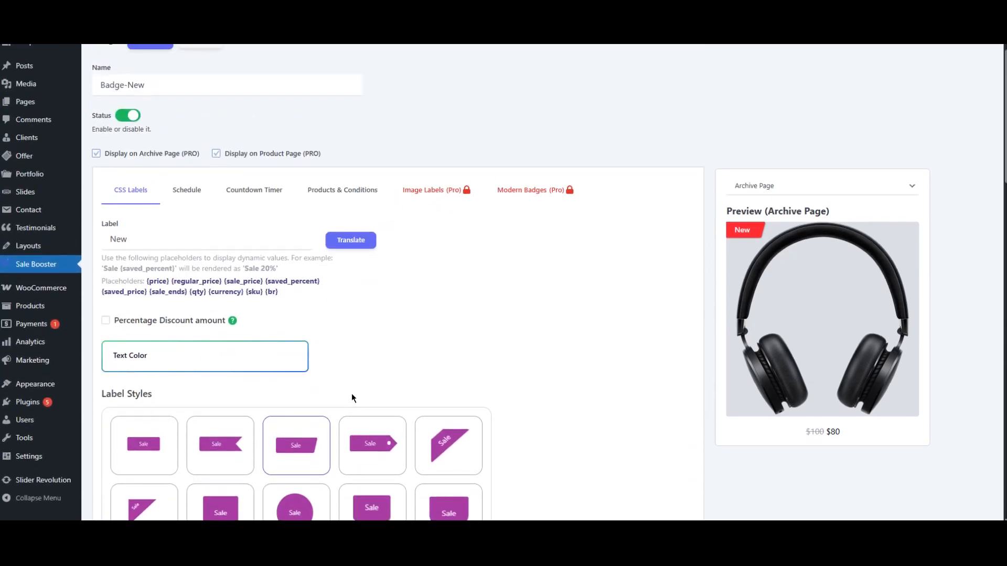
{"action": "scroll", "coordinate": [351, 393], "scroll_direction": "up", "scroll_amount": 1}
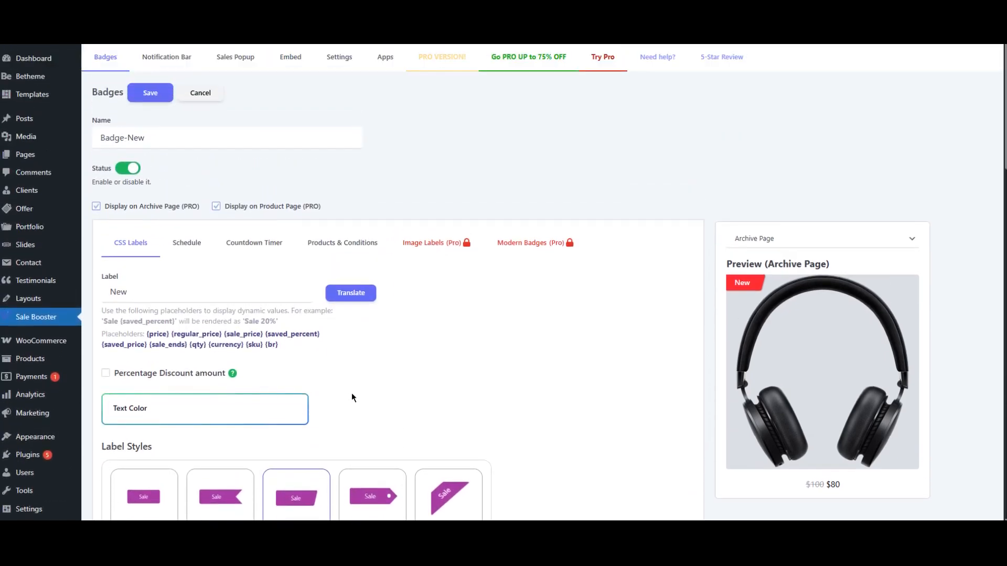
{"action": "left_click", "coordinate": [192, 248]}
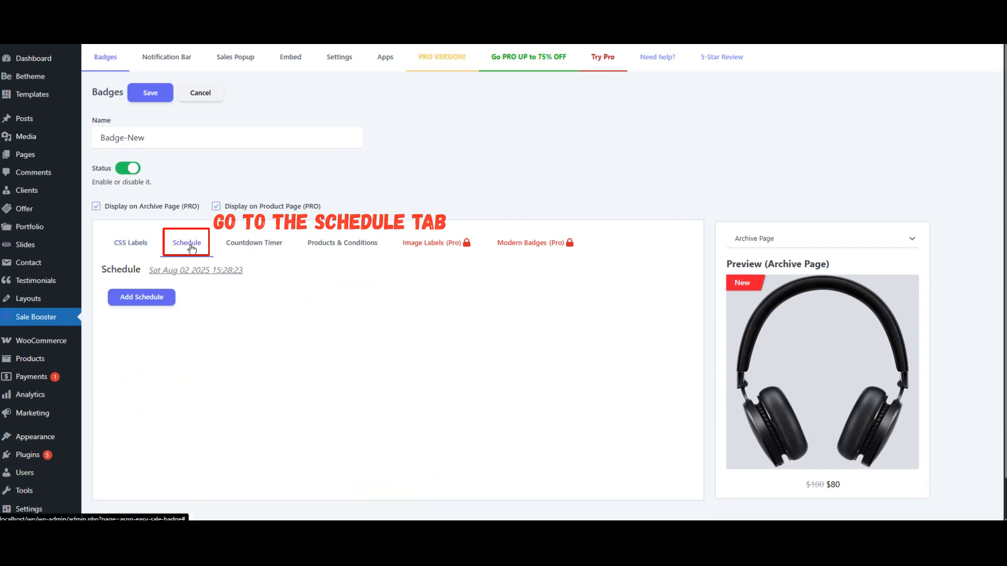
{"action": "left_click", "coordinate": [147, 300]}
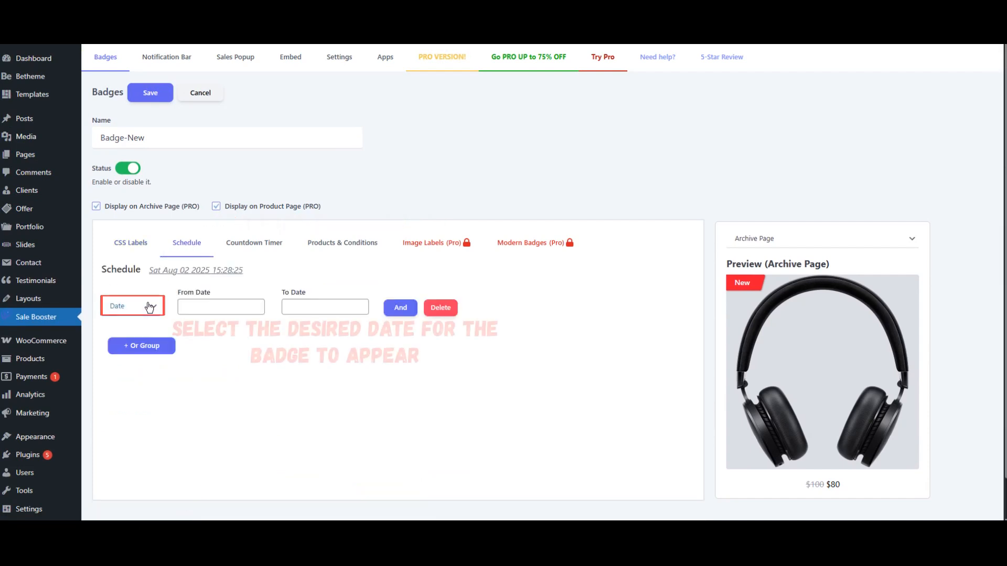
{"action": "left_click", "coordinate": [149, 307]}
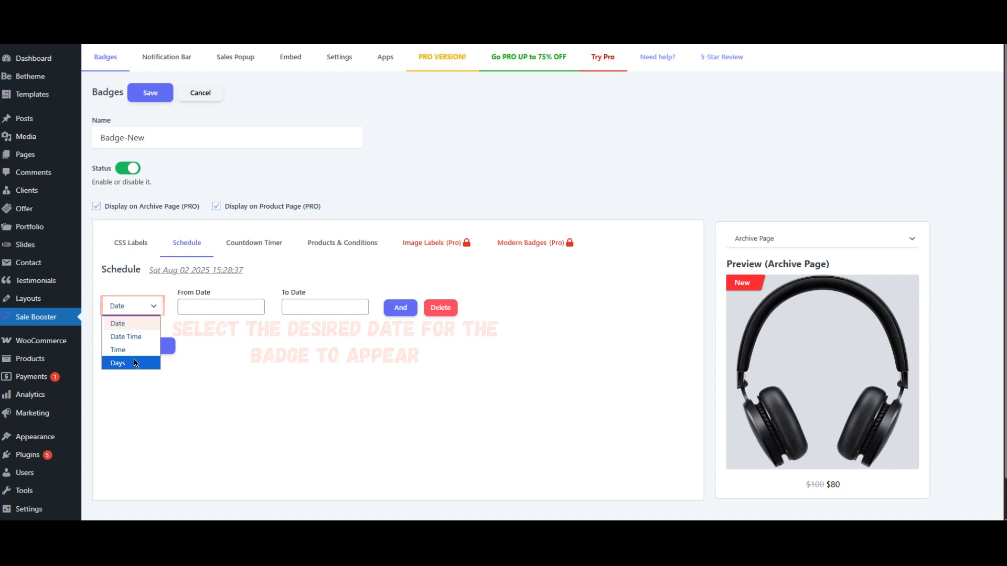
{"action": "left_click", "coordinate": [118, 324]}
{"action": "left_click", "coordinate": [207, 307]}
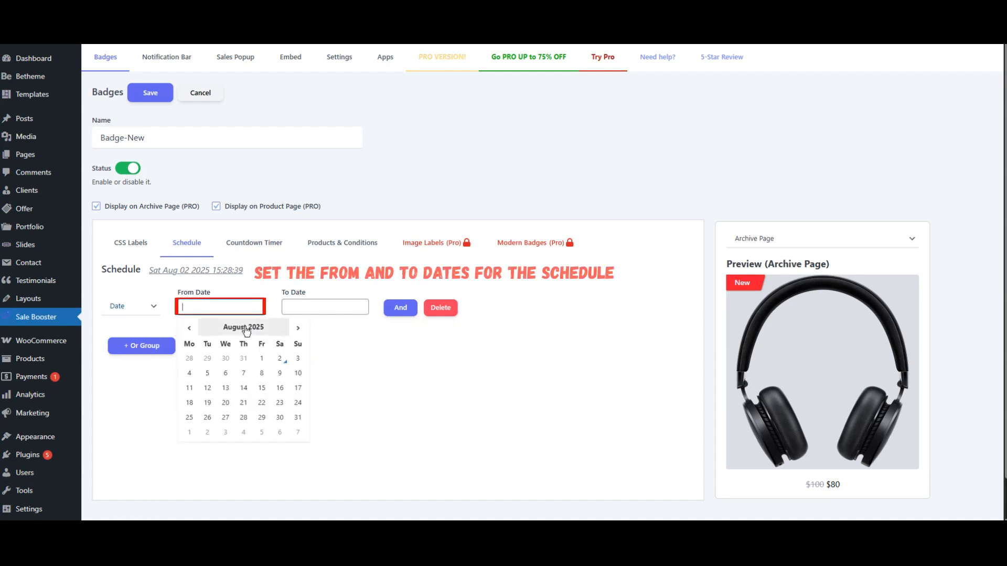
{"action": "left_click", "coordinate": [280, 358]}
{"action": "left_click", "coordinate": [309, 307]}
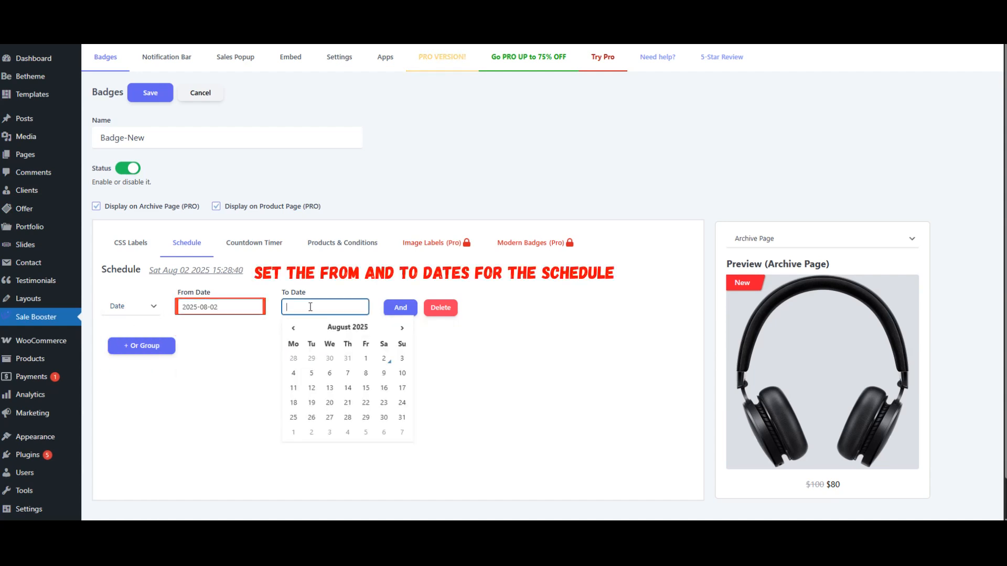
{"action": "left_click", "coordinate": [326, 379]}
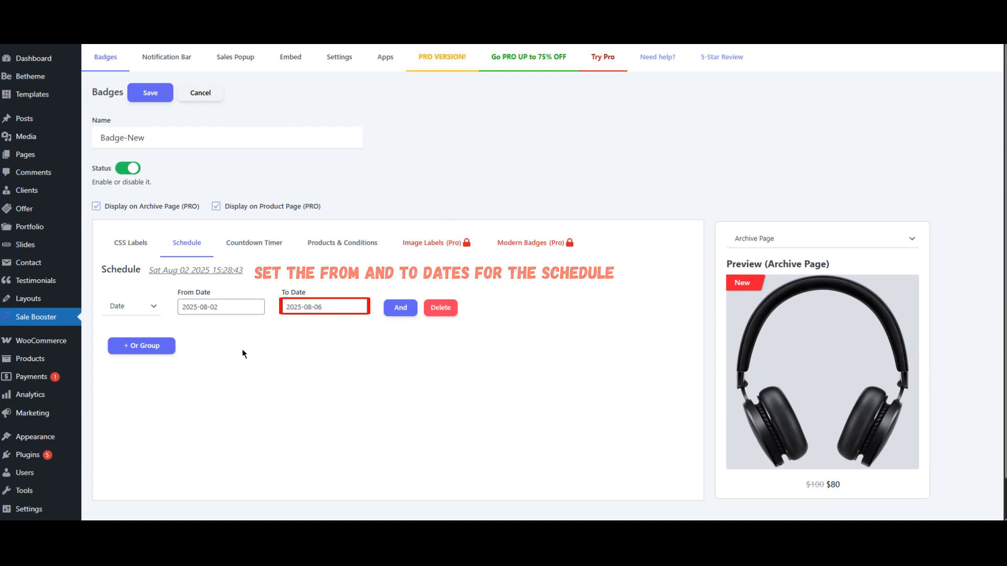
Step: Limit the badge to products whose Categories are Included in WOMAN/Perfume
{"action": "left_click", "coordinate": [336, 249]}
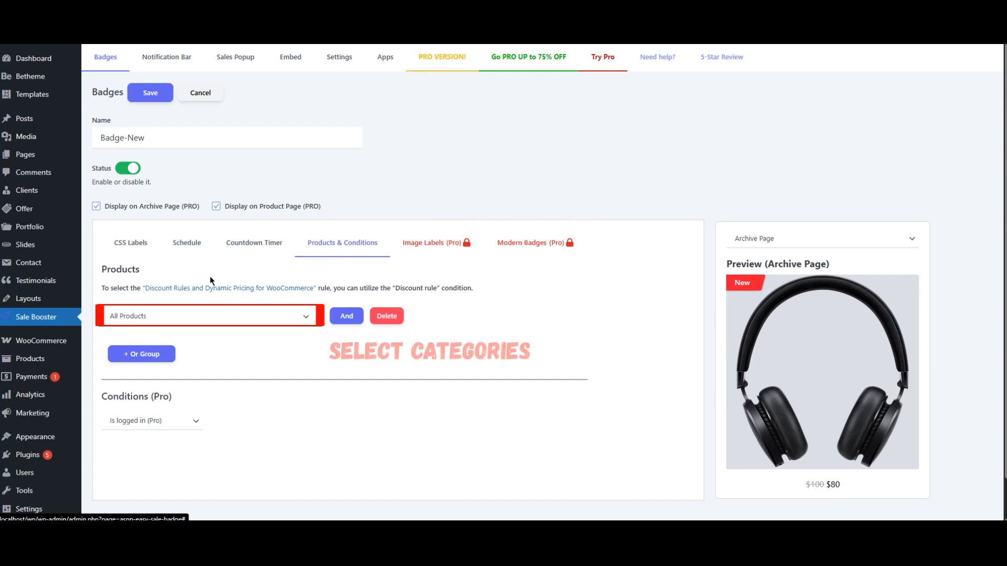
{"action": "left_click", "coordinate": [168, 322]}
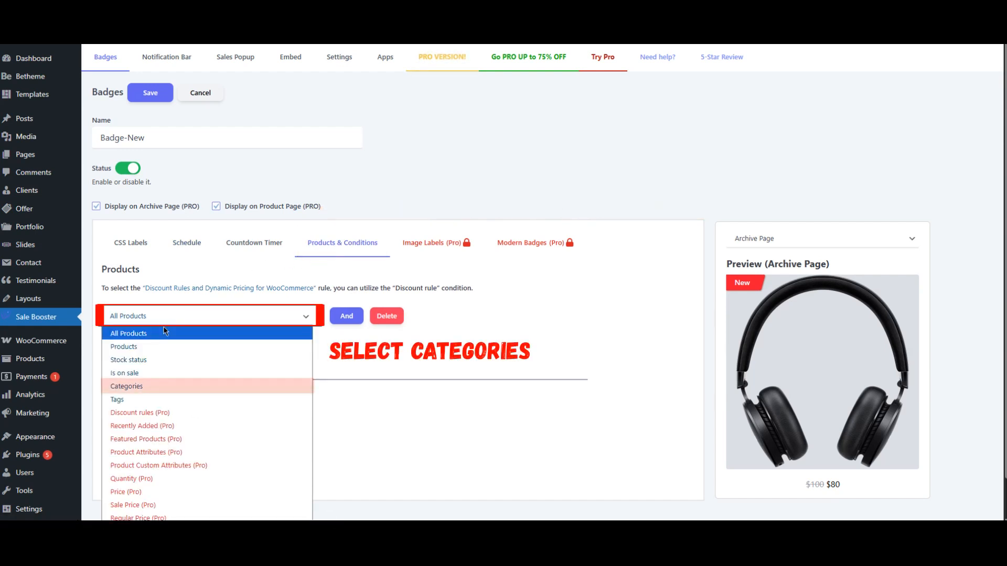
{"action": "left_click", "coordinate": [145, 387]}
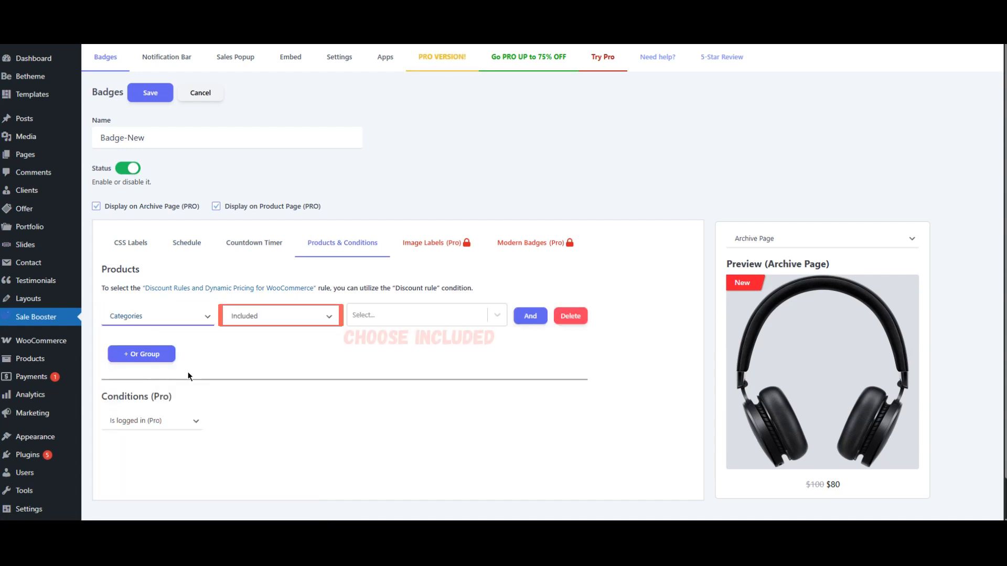
{"action": "left_click", "coordinate": [255, 318]}
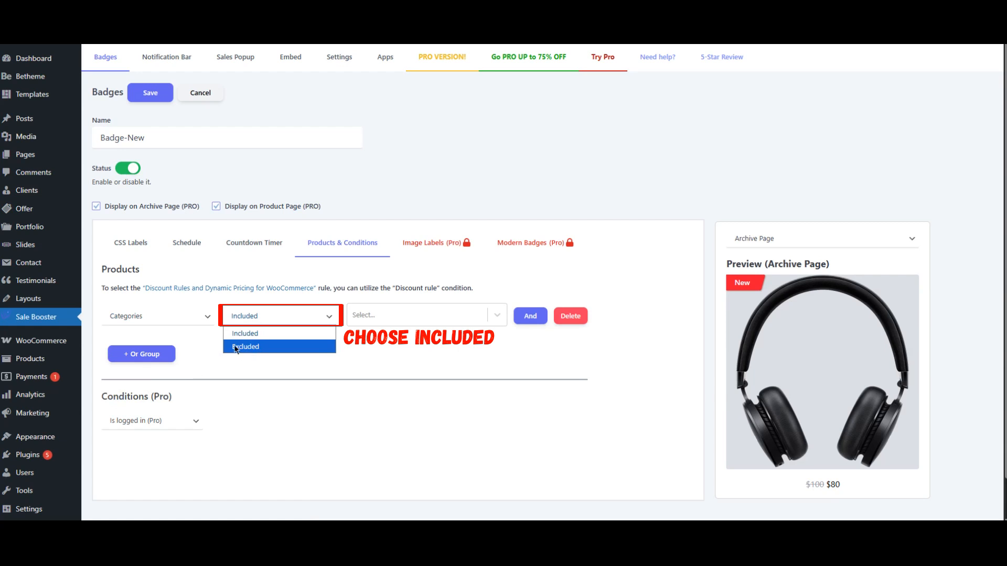
{"action": "left_click", "coordinate": [248, 340]}
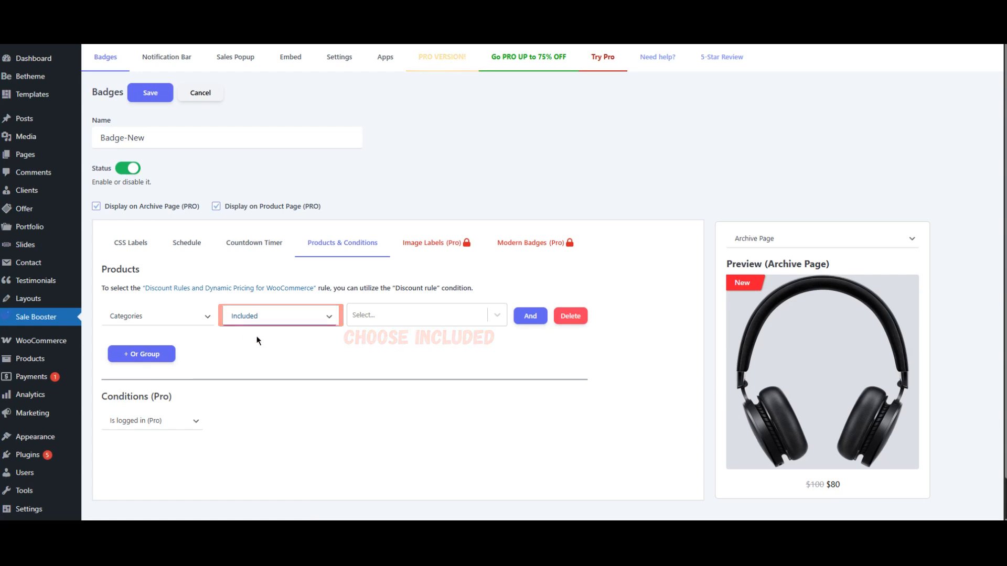
{"action": "left_click", "coordinate": [395, 313]}
{"action": "type", "text": "per"}
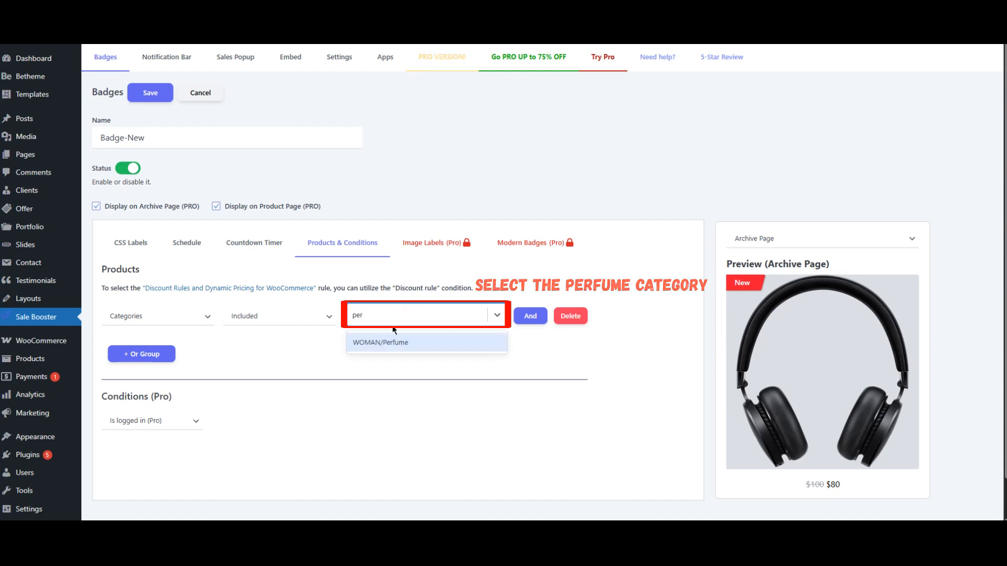
{"action": "left_click", "coordinate": [390, 351]}
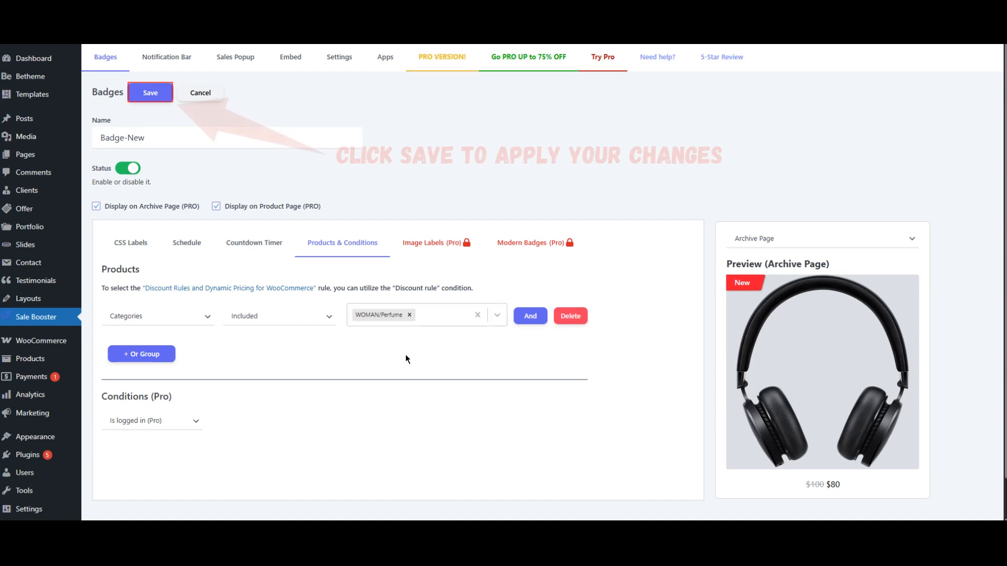
Step: Save the badge and check it on the perfume products in the shop
{"action": "left_click", "coordinate": [151, 94]}
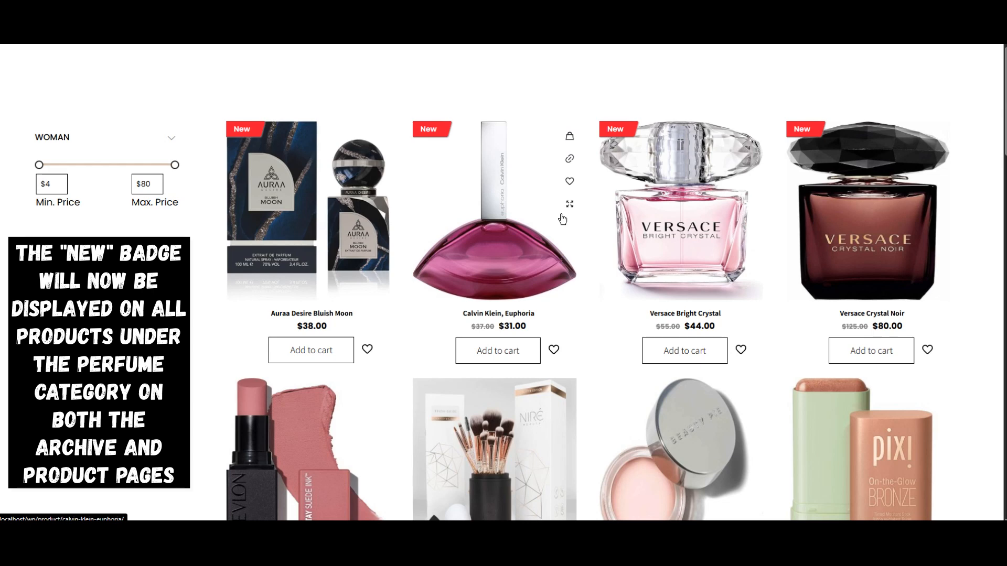
{"action": "left_click", "coordinate": [582, 227]}
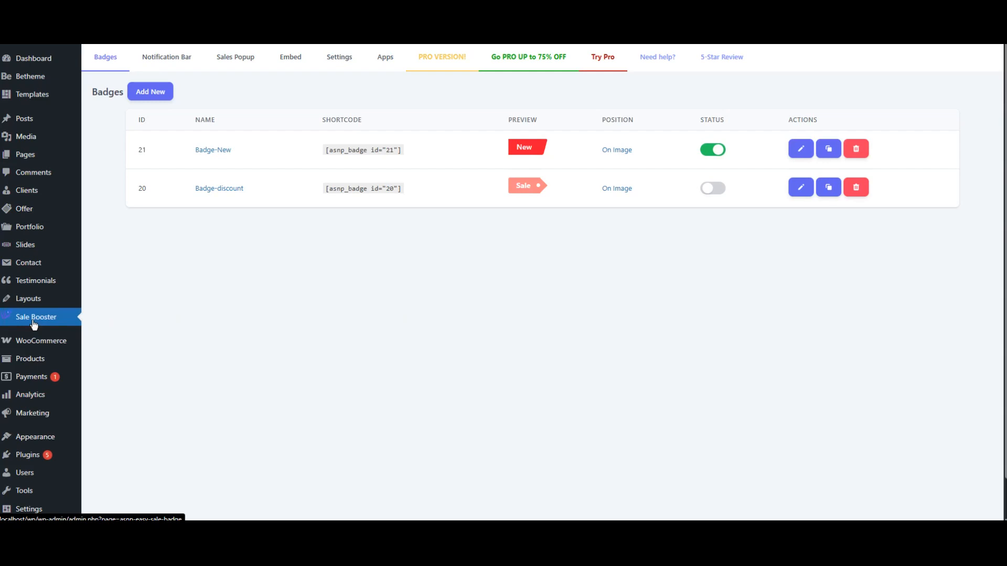
Step: Disable the Badge-New badge and create a new badge named Badge-Sold-Out
{"action": "left_click", "coordinate": [711, 151]}
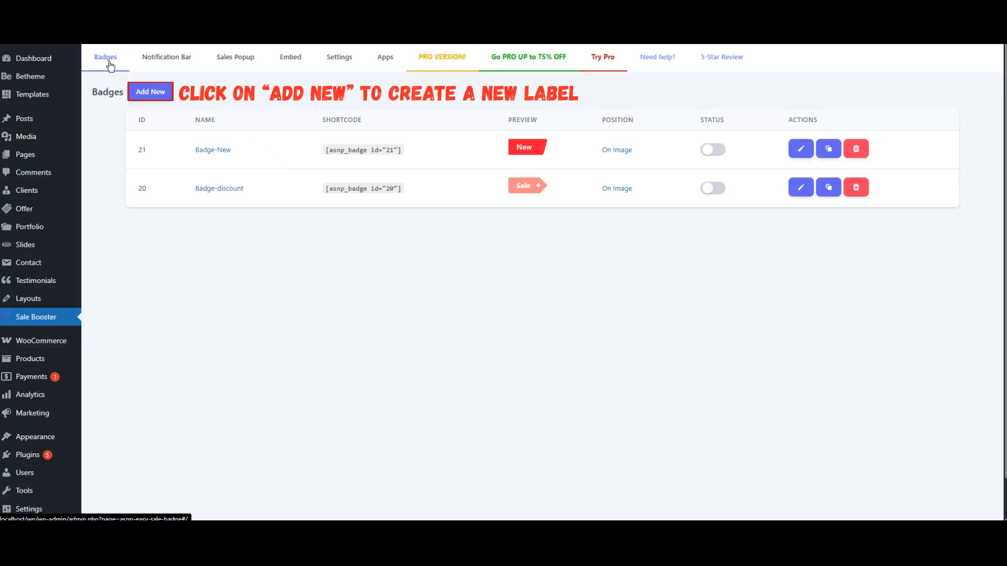
{"action": "left_click", "coordinate": [152, 93]}
{"action": "left_click", "coordinate": [203, 135]}
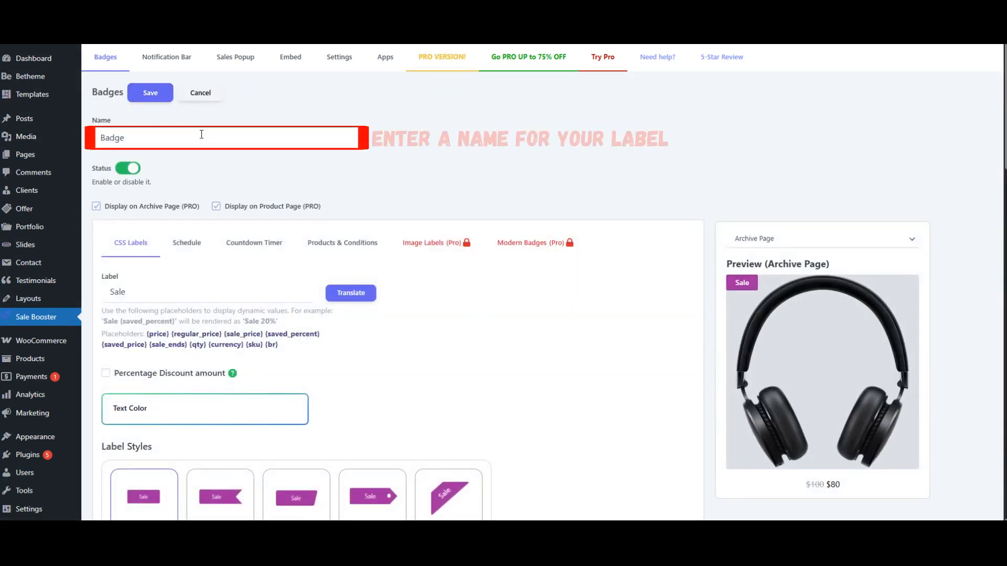
{"action": "type", "text": "-Sold-Out"}
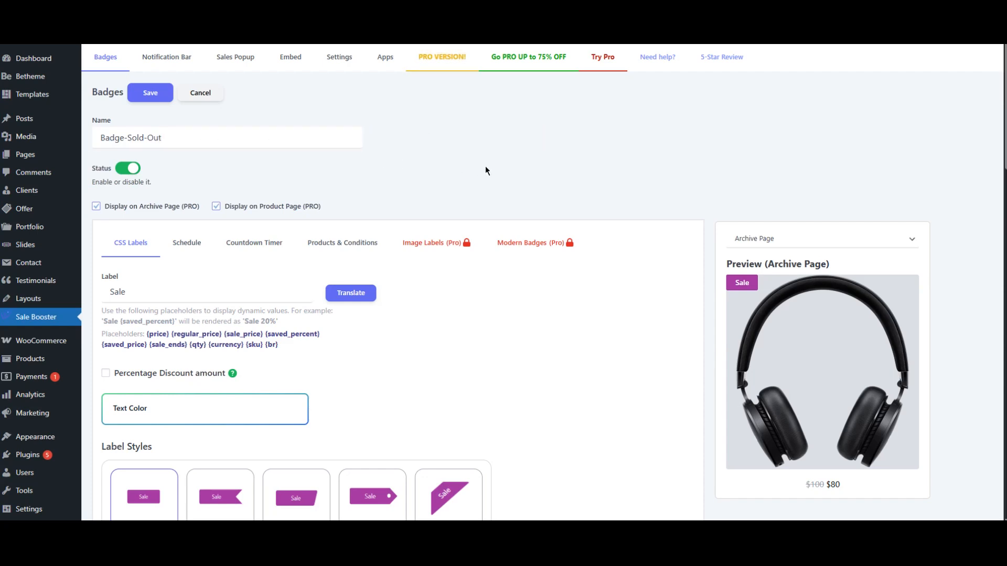
Step: Choose the ribbon label style with the notched end for the Badge-Sold-Out badge
{"action": "scroll", "coordinate": [485, 169], "scroll_direction": "down", "scroll_amount": 3}
{"action": "left_click", "coordinate": [230, 337]}
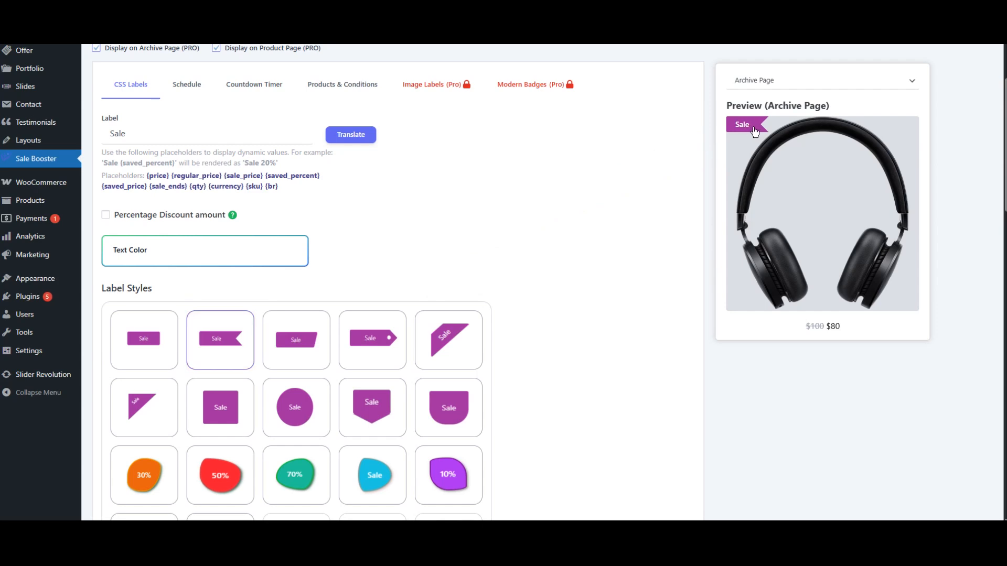
{"action": "scroll", "coordinate": [602, 149], "scroll_direction": "down", "scroll_amount": 6}
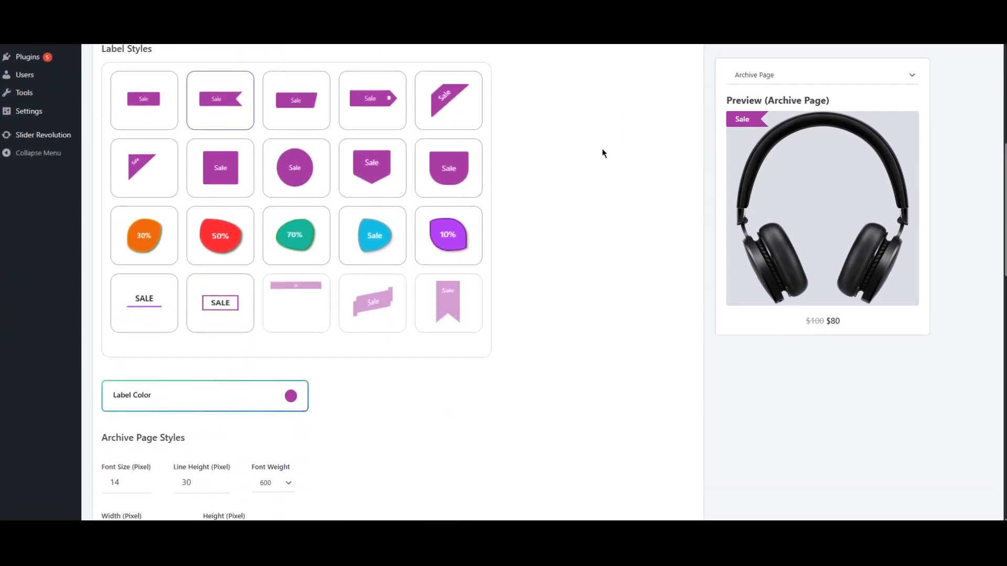
Step: Change the Badge-Sold-Out label color to the blue-violet swatch with hex value 645cbb
{"action": "scroll", "coordinate": [602, 153], "scroll_direction": "down", "scroll_amount": 2}
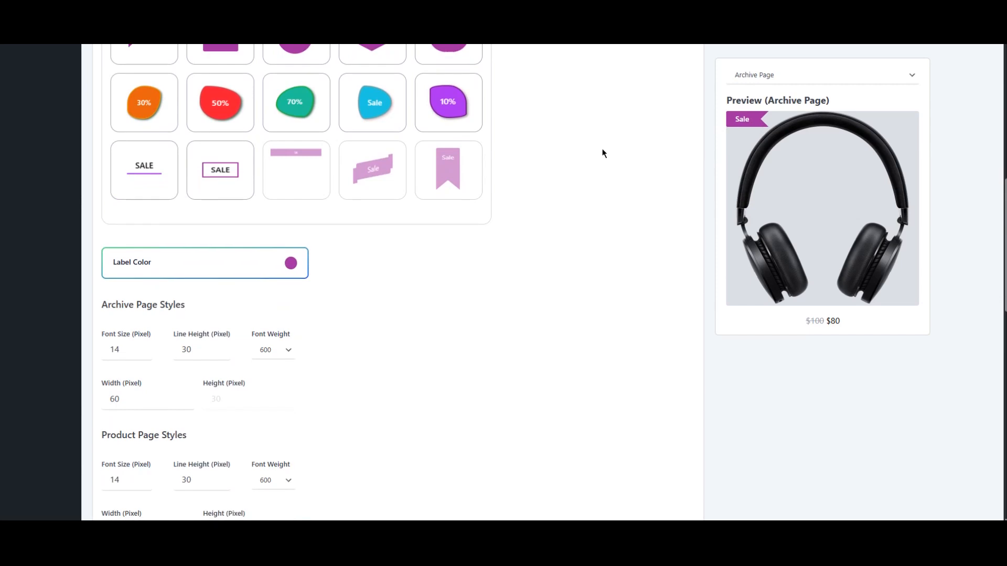
{"action": "left_click", "coordinate": [290, 213]}
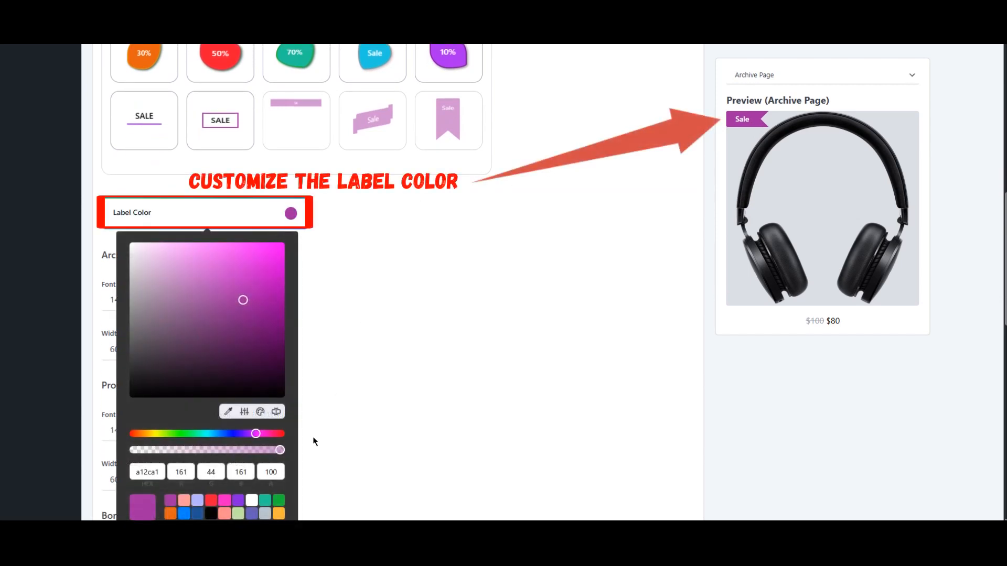
{"action": "left_click", "coordinate": [251, 516]}
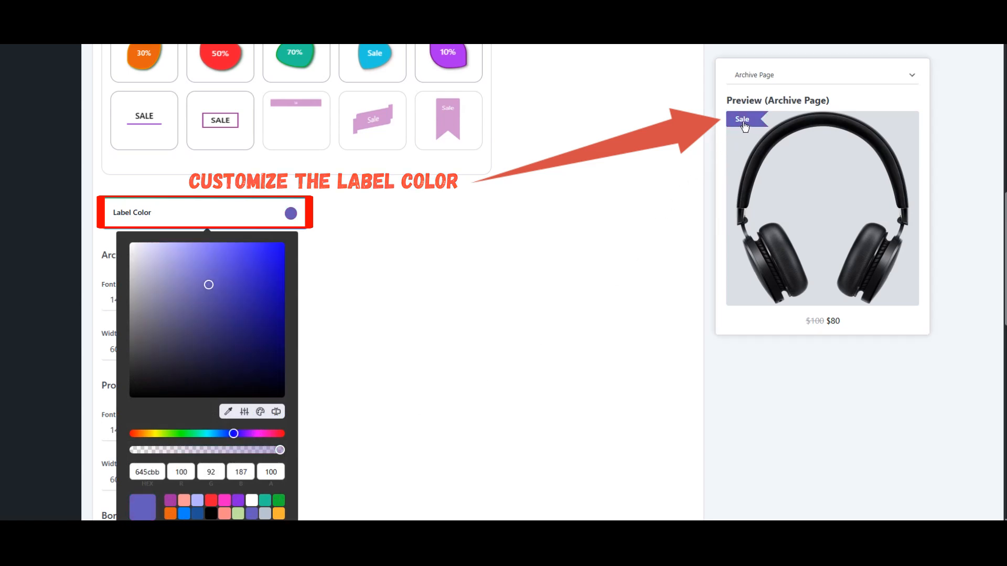
{"action": "left_click", "coordinate": [450, 216]}
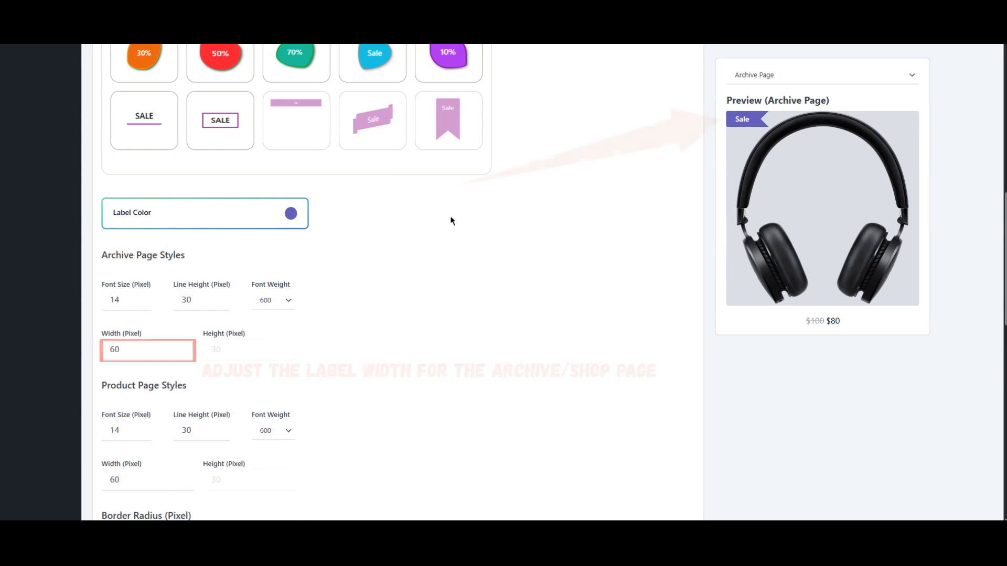
Step: Set the label width to 100 pixels and the font weight to Bold in the Archive Page Styles
{"action": "left_click", "coordinate": [182, 347]}
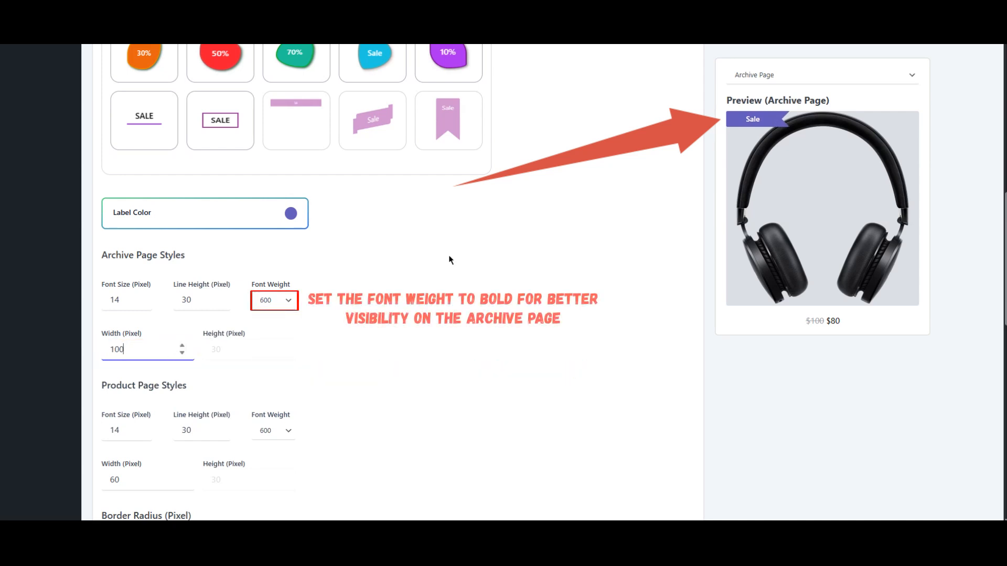
{"action": "left_click", "coordinate": [272, 301]}
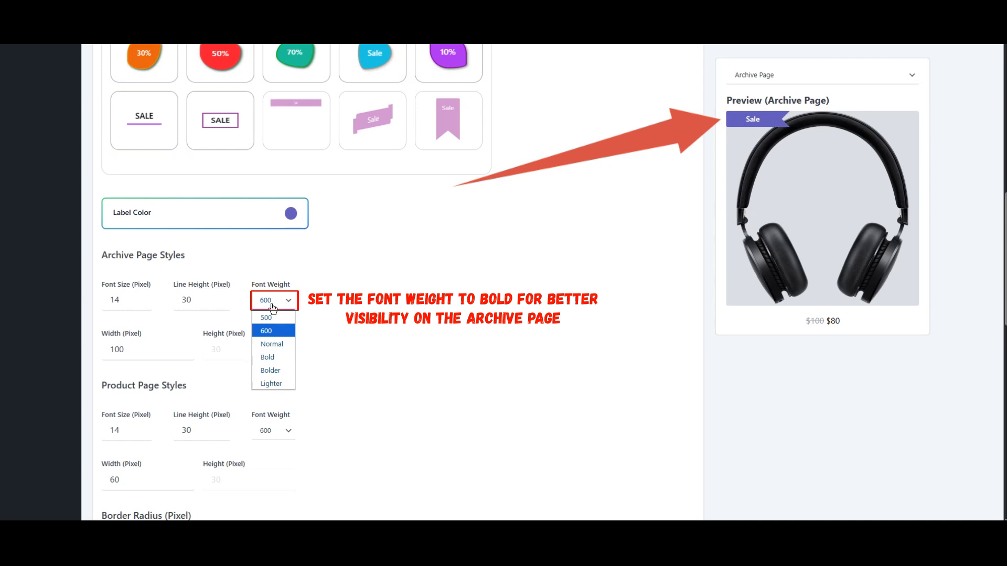
{"action": "left_click", "coordinate": [272, 356]}
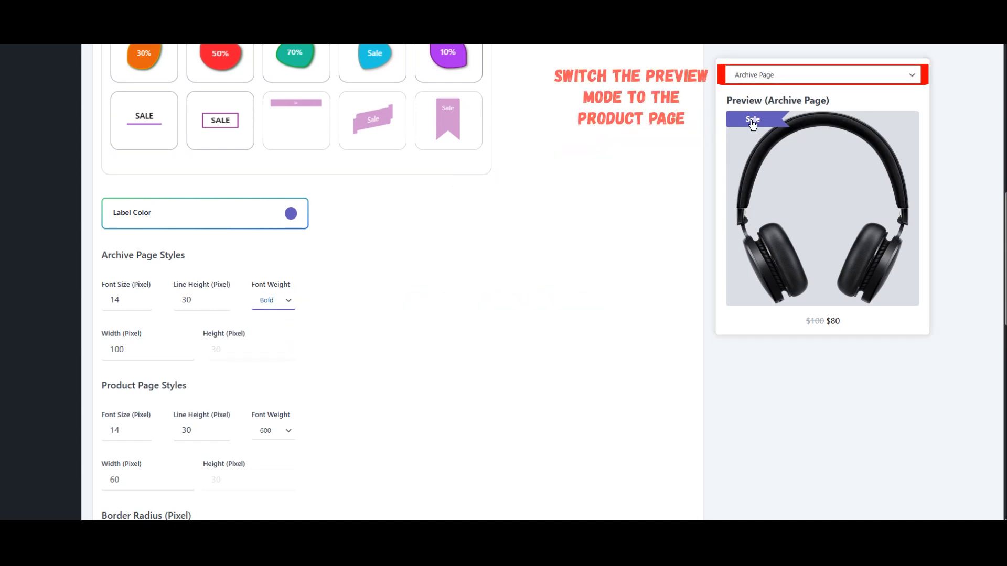
Step: Preview the badge as Product Page and set its Product Page Styles to width 100 pixels and font weight Bold
{"action": "left_click", "coordinate": [759, 80]}
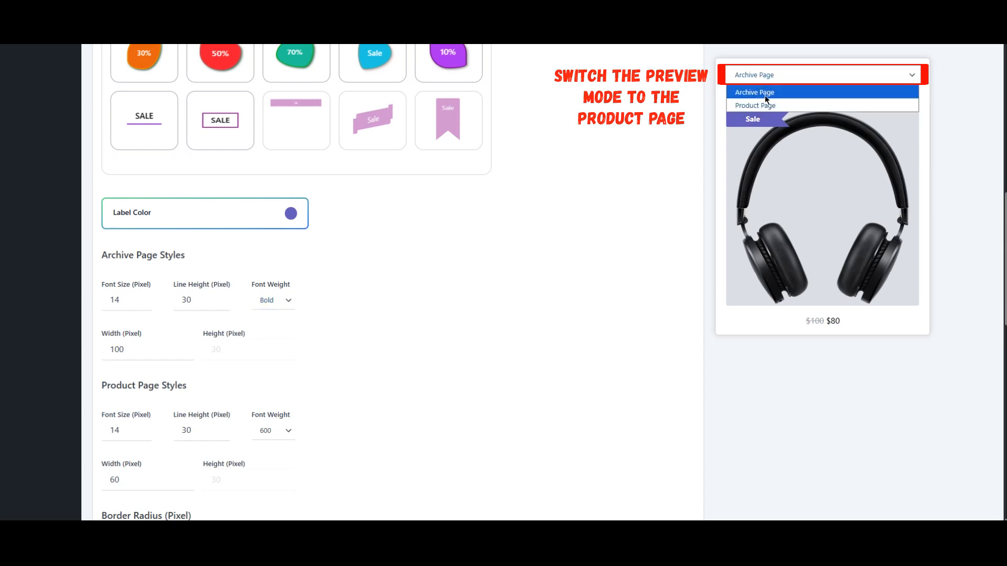
{"action": "left_click", "coordinate": [757, 106]}
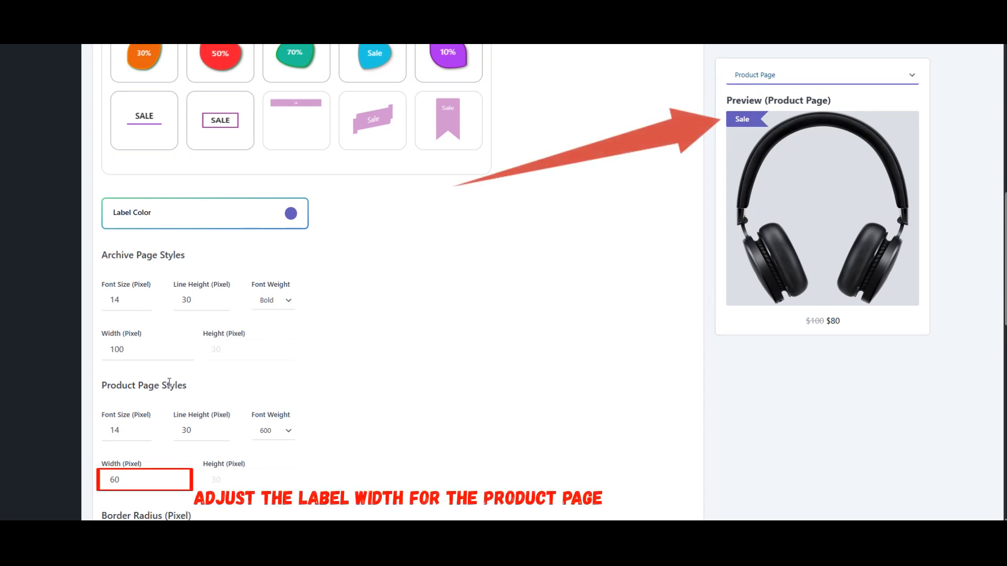
{"action": "left_click", "coordinate": [180, 477]}
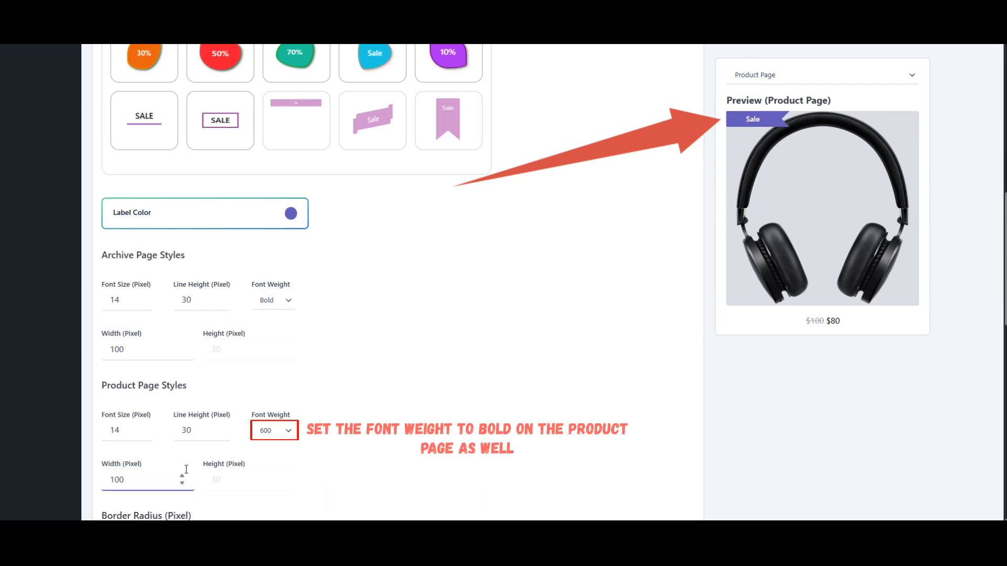
{"action": "left_click", "coordinate": [278, 438]}
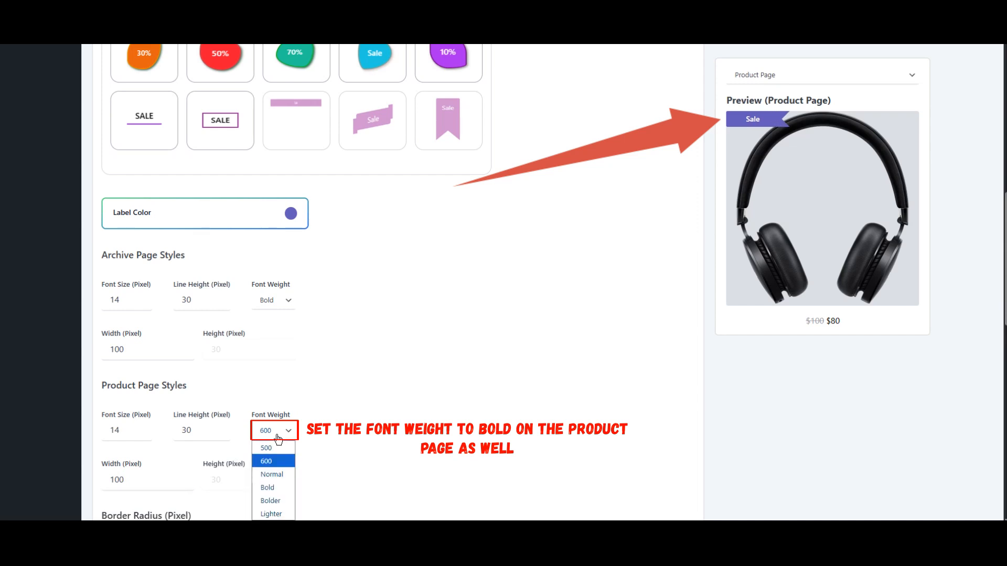
{"action": "left_click", "coordinate": [269, 488]}
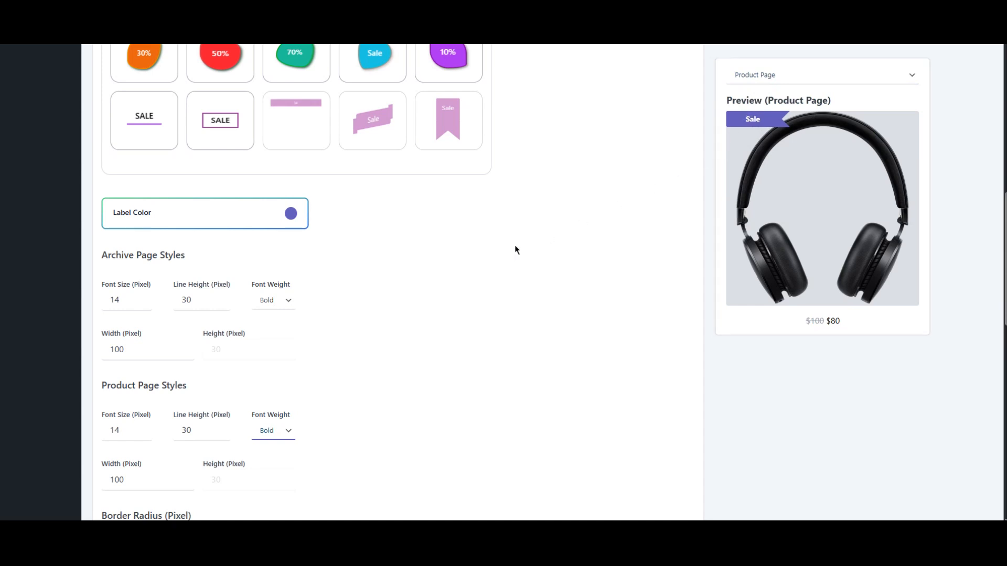
Step: Replace the badge's label text with SOLD OUT
{"action": "scroll", "coordinate": [353, 290], "scroll_direction": "up", "scroll_amount": 8}
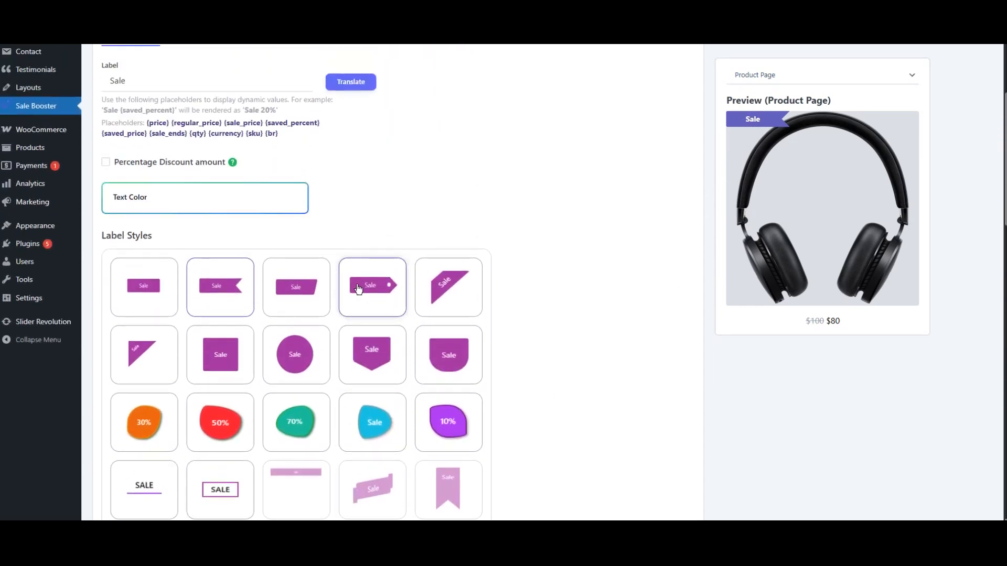
{"action": "scroll", "coordinate": [353, 281], "scroll_direction": "up", "scroll_amount": 2}
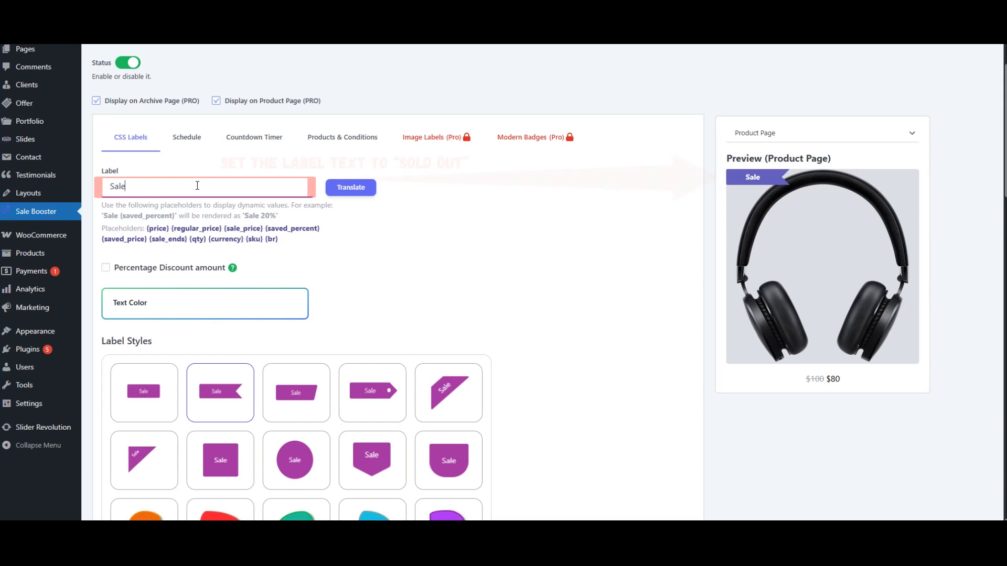
{"action": "key", "text": "BackSpace"}
{"action": "key", "text": "BackSpace"}
{"action": "key", "text": "BackSpace"}
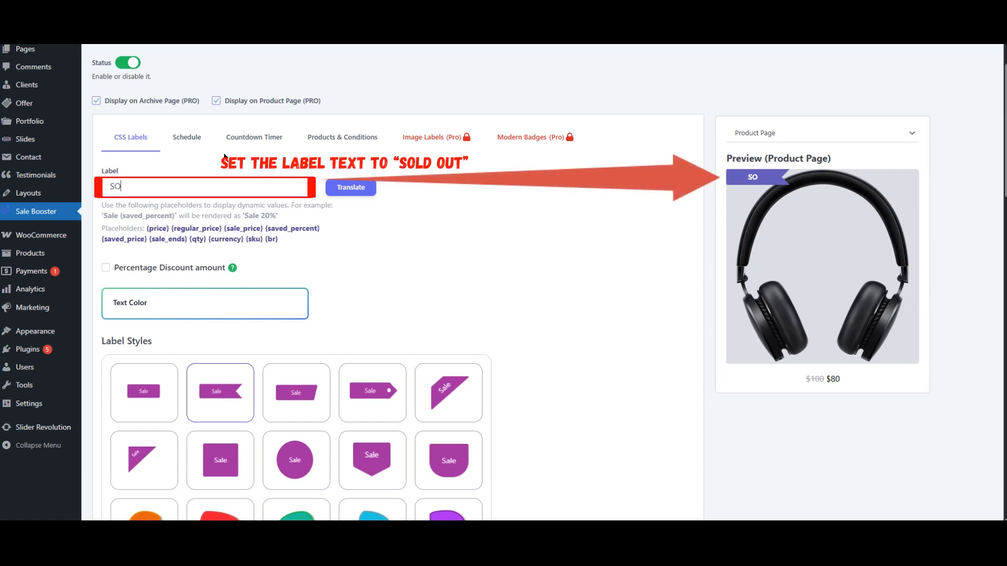
{"action": "type", "text": "OLD OUT"}
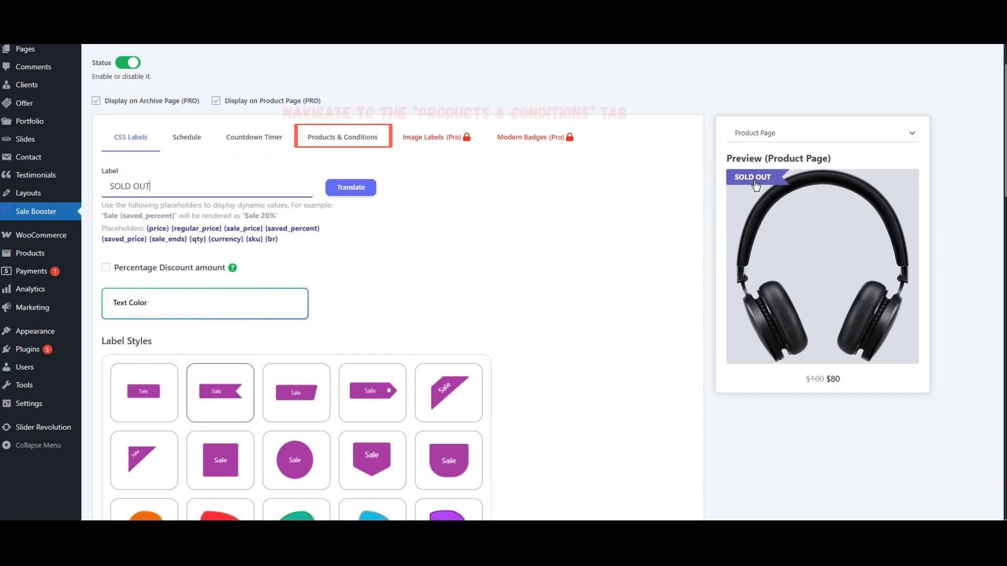
{"action": "left_click", "coordinate": [468, 256]}
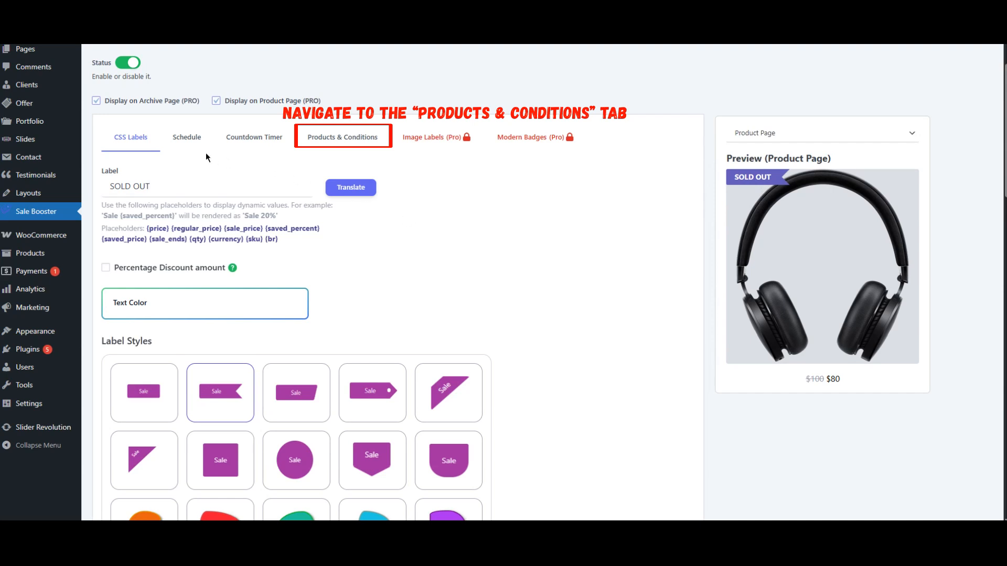
Step: Limit the badge to products whose Stock status is Out of stock
{"action": "left_click", "coordinate": [356, 148]}
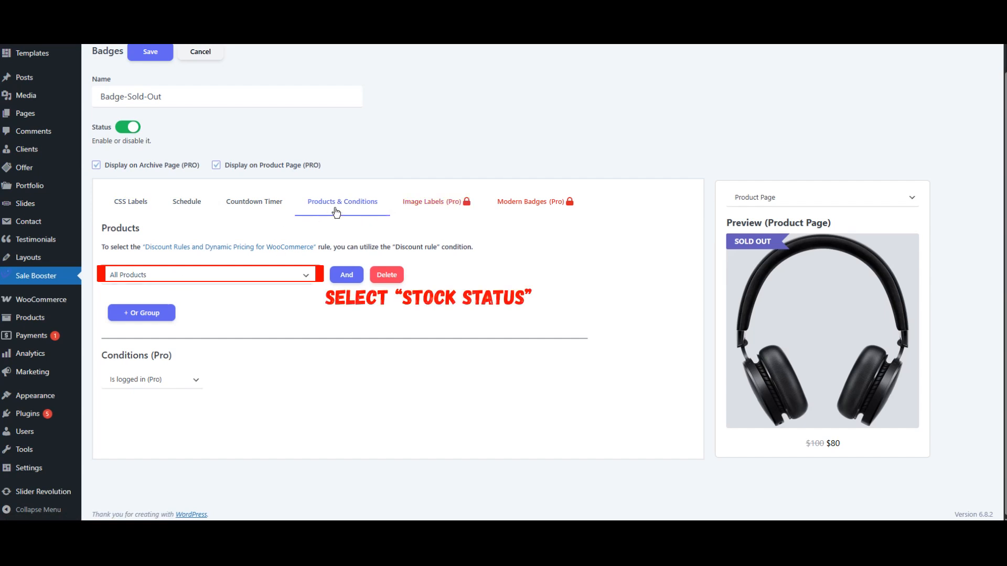
{"action": "left_click", "coordinate": [173, 275]}
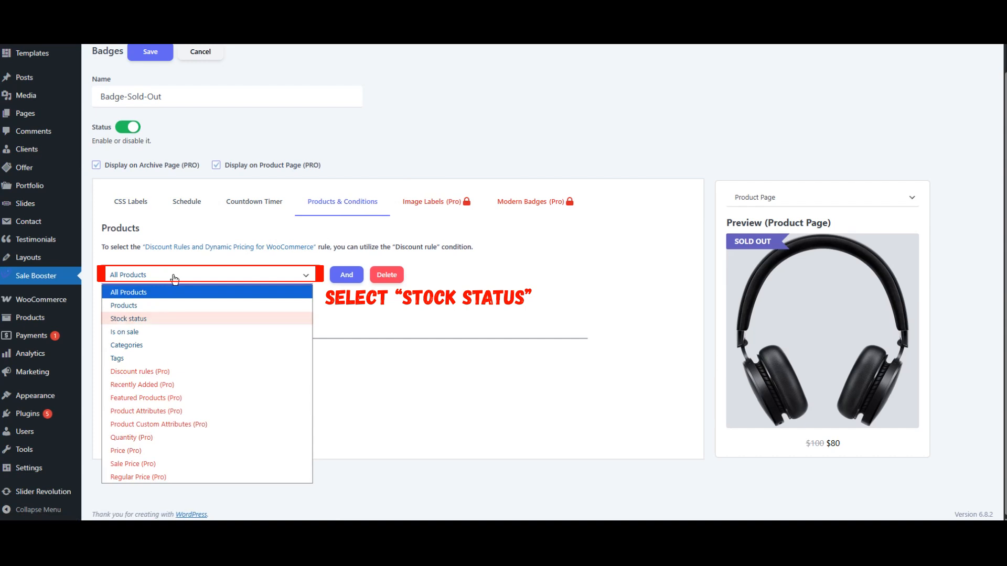
{"action": "left_click", "coordinate": [148, 318]}
{"action": "left_click", "coordinate": [353, 281]}
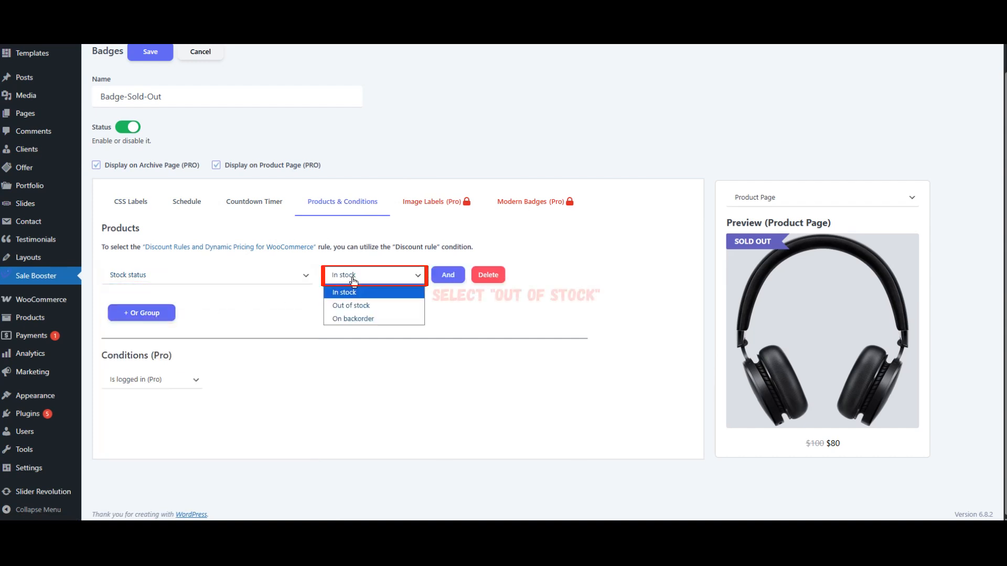
{"action": "left_click", "coordinate": [356, 306]}
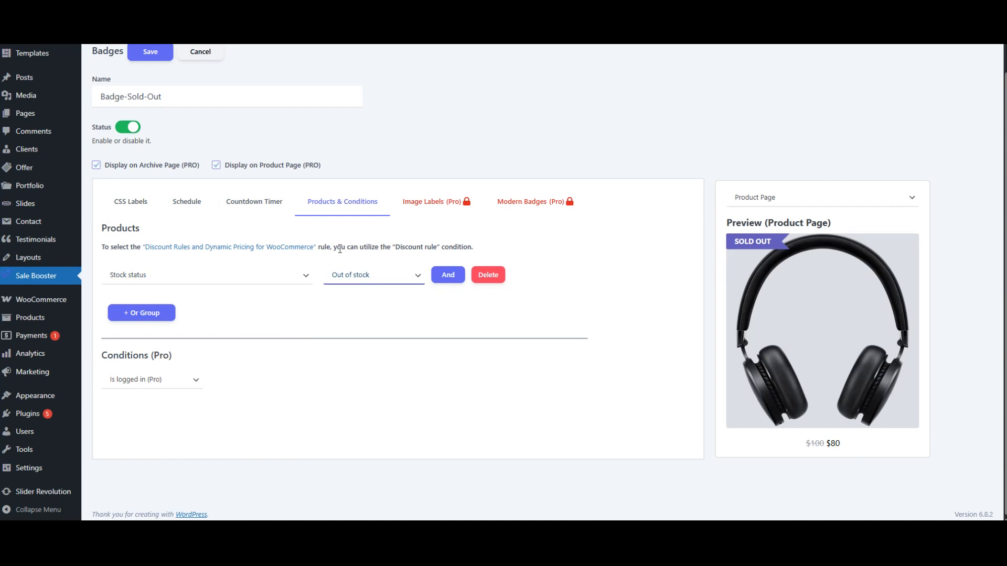
Step: Save the Badge-Sold-Out badge and check it on the out-of-stock products in the shop's WOMAN category
{"action": "scroll", "coordinate": [323, 242], "scroll_direction": "up", "scroll_amount": 1}
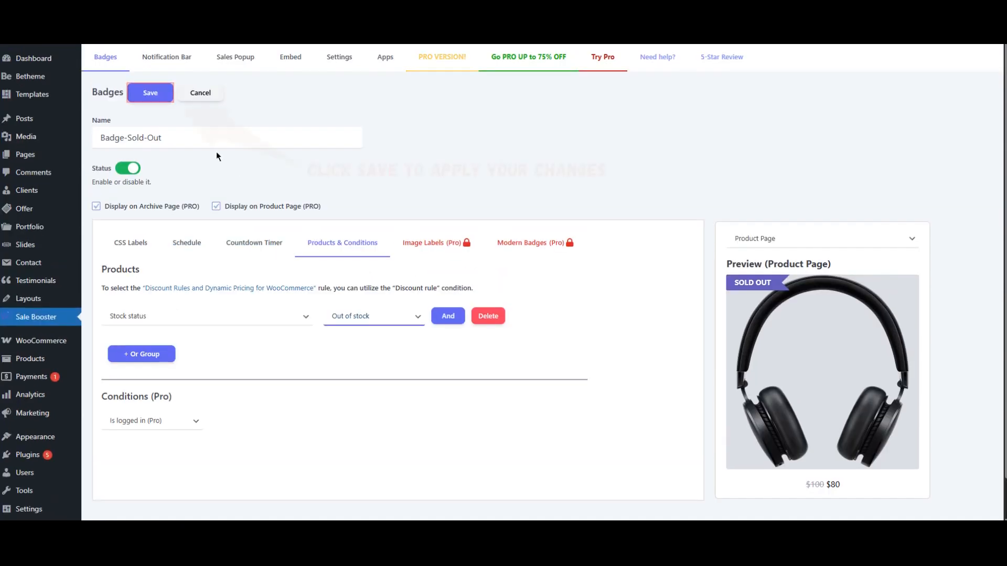
{"action": "left_click", "coordinate": [152, 98]}
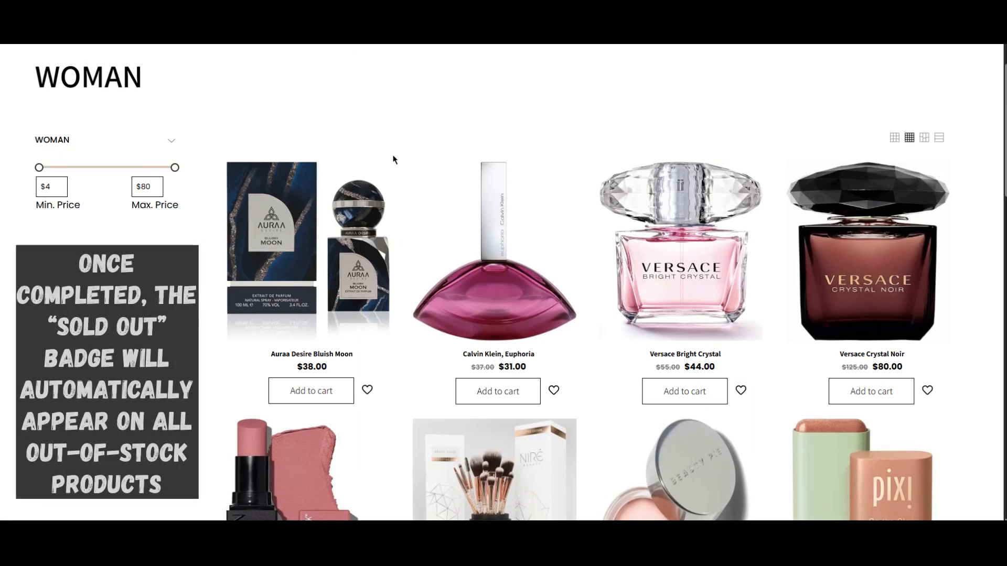
{"action": "scroll", "coordinate": [384, 244], "scroll_direction": "down", "scroll_amount": 3}
{"action": "scroll", "coordinate": [383, 244], "scroll_direction": "down", "scroll_amount": 6}
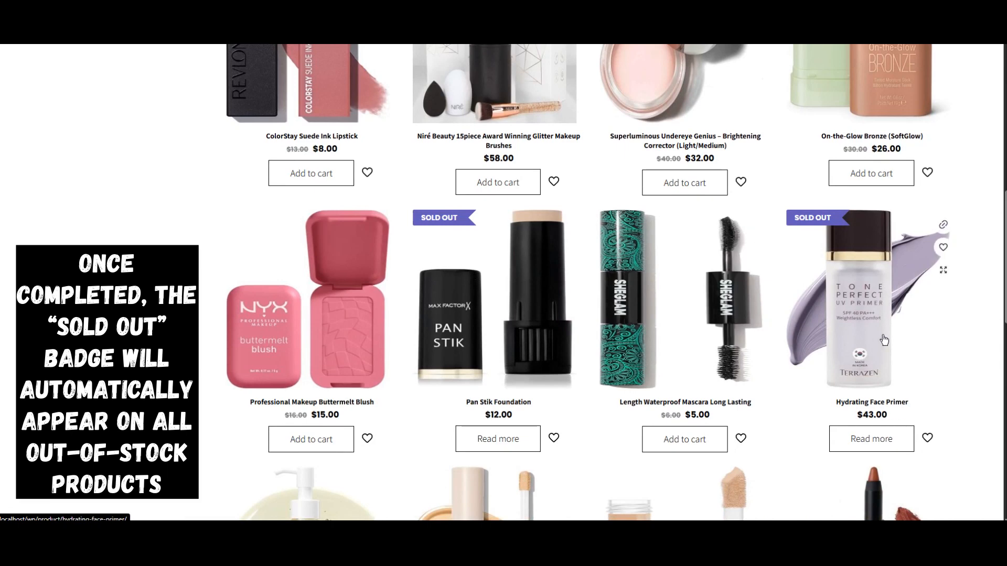
{"action": "left_click", "coordinate": [540, 360]}
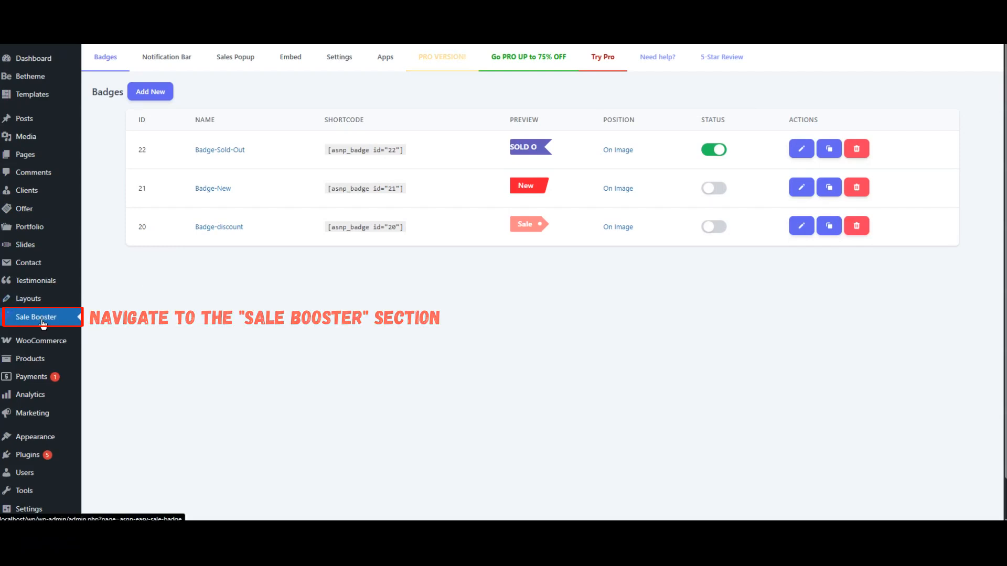
Step: Disable the Badge-Sold-Out badge and create a new badge named Badge-Stock
{"action": "left_click", "coordinate": [714, 150]}
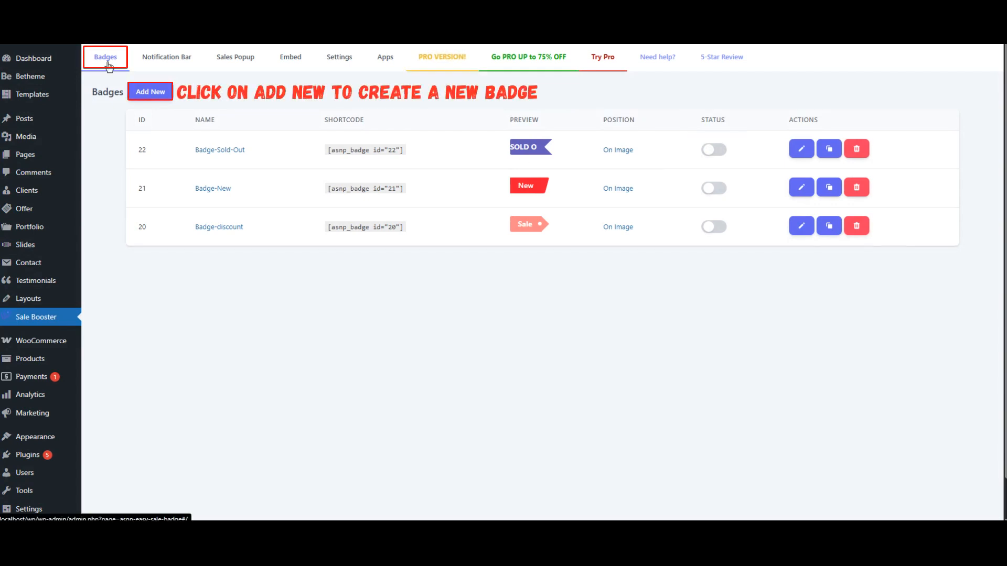
{"action": "left_click", "coordinate": [148, 98]}
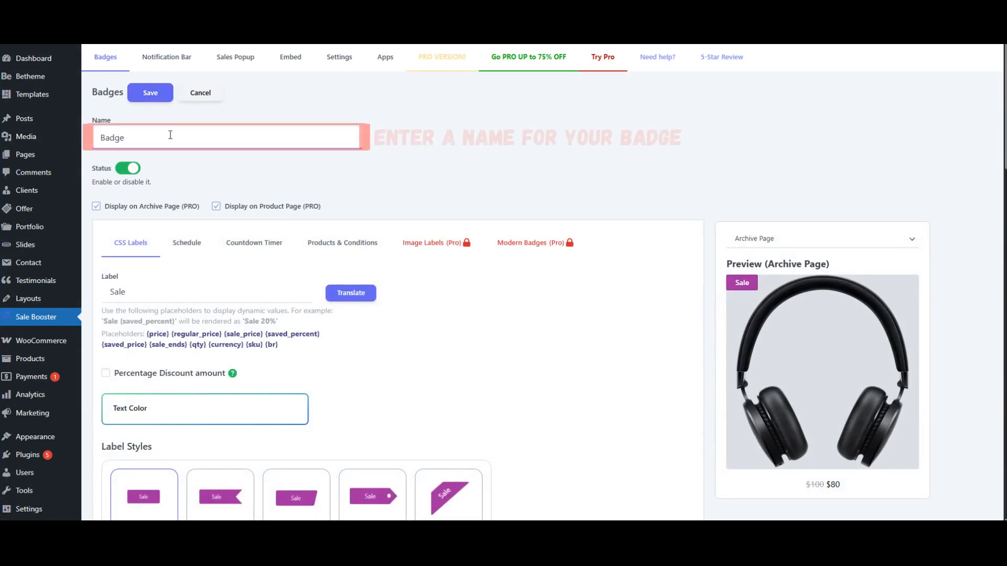
{"action": "type", "text": "-S"}
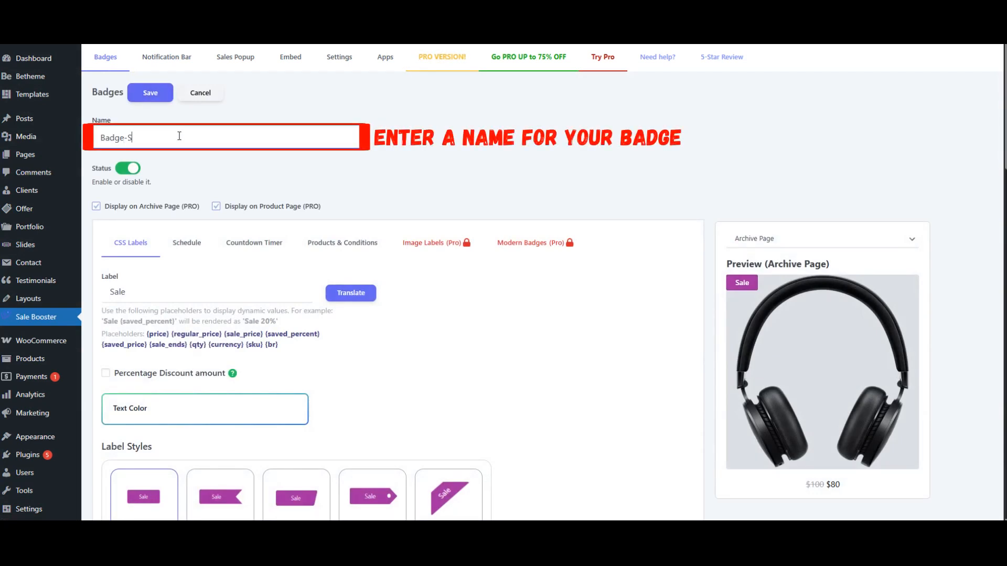
{"action": "type", "text": "tock"}
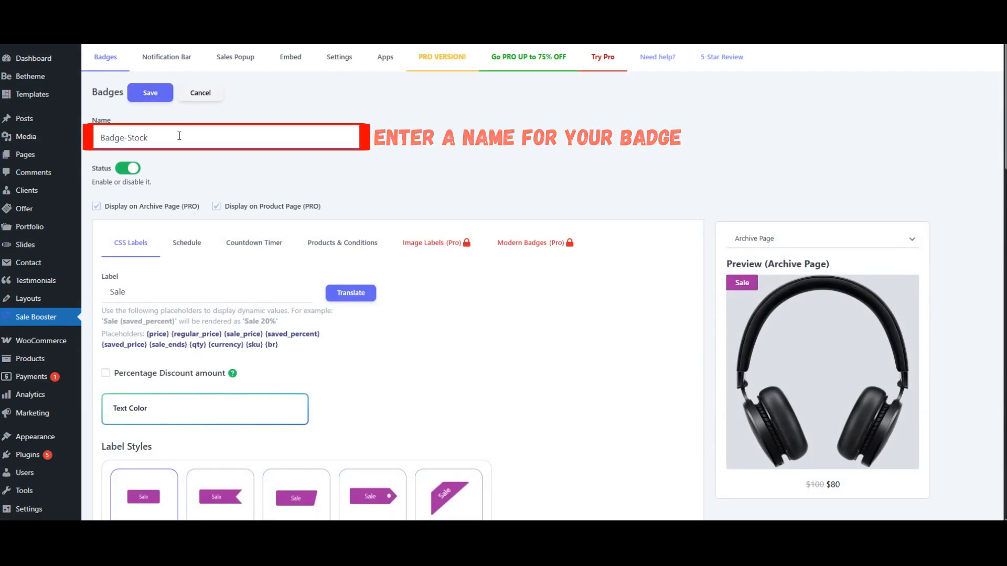
Step: Set the badge's archive page width to 120 pixels and its archive page font weight to Bold
{"action": "scroll", "coordinate": [483, 284], "scroll_direction": "down", "scroll_amount": 3}
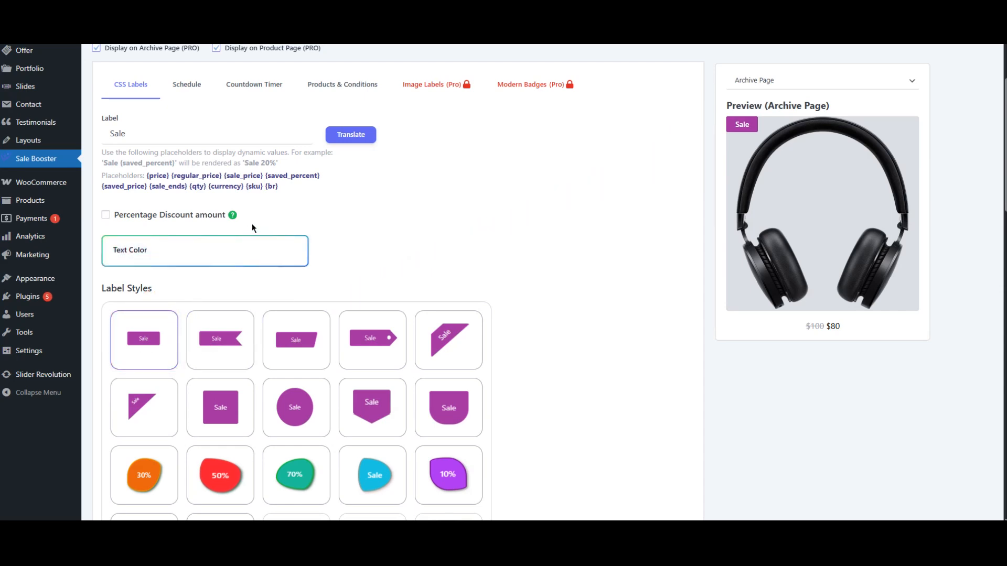
{"action": "scroll", "coordinate": [467, 237], "scroll_direction": "down", "scroll_amount": 7}
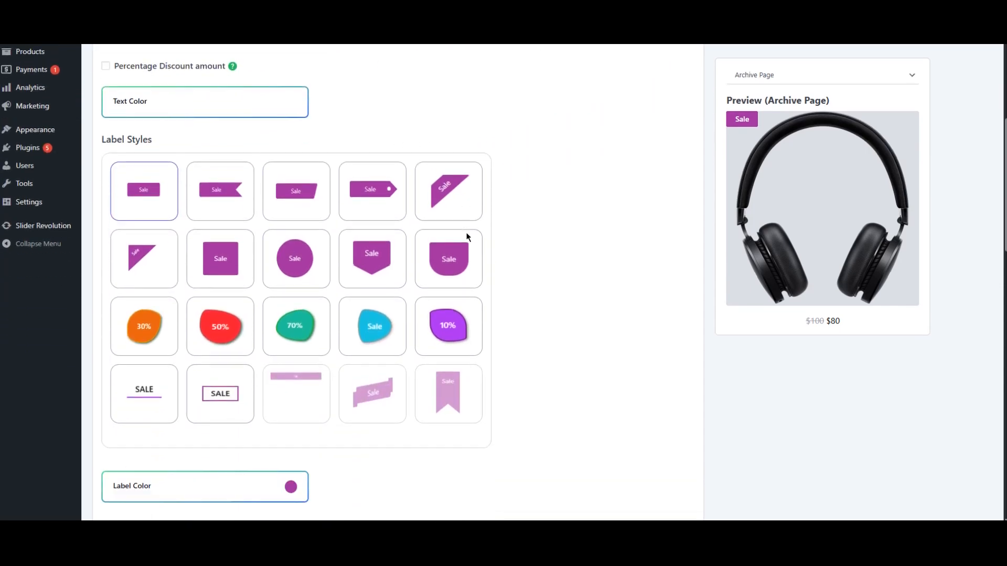
{"action": "scroll", "coordinate": [467, 237], "scroll_direction": "down", "scroll_amount": 1}
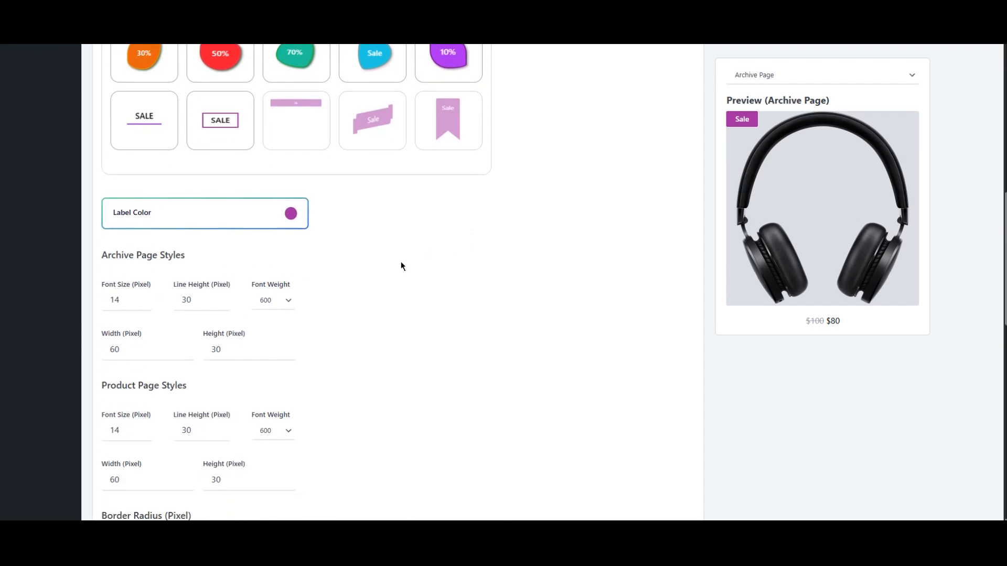
{"action": "left_click", "coordinate": [181, 347]}
{"action": "left_click", "coordinate": [182, 346]}
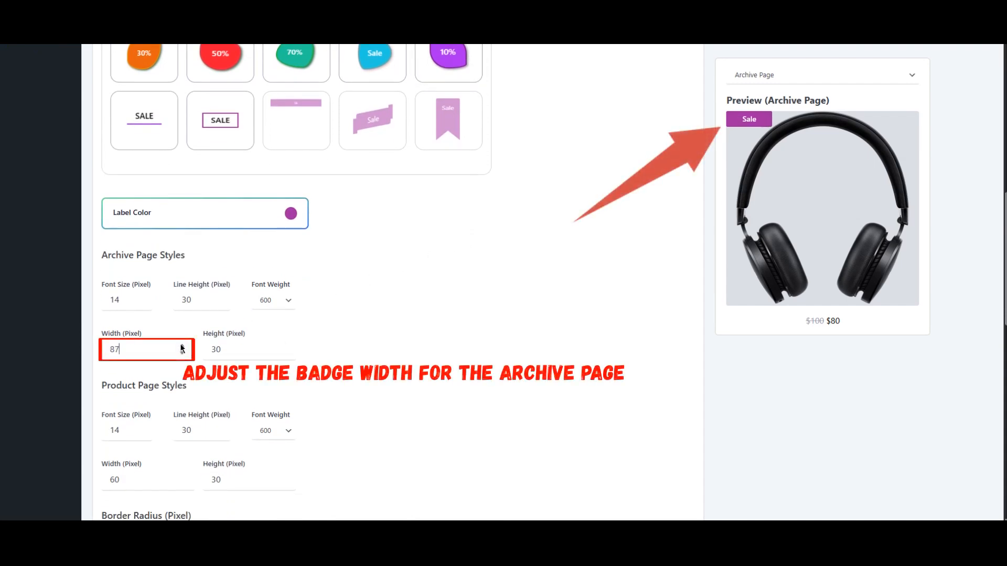
{"action": "left_click", "coordinate": [182, 347]}
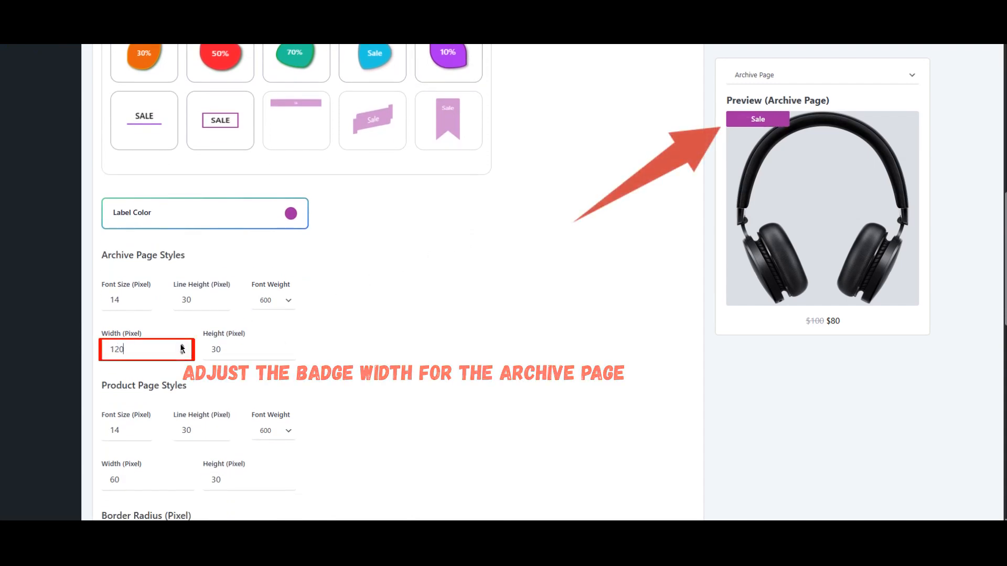
{"action": "left_click", "coordinate": [273, 300]}
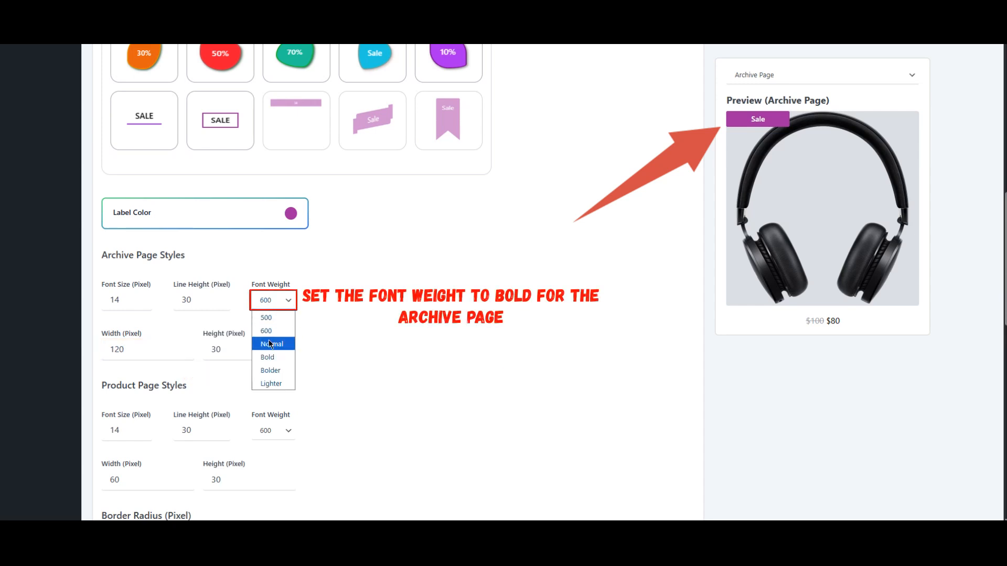
{"action": "left_click", "coordinate": [267, 359]}
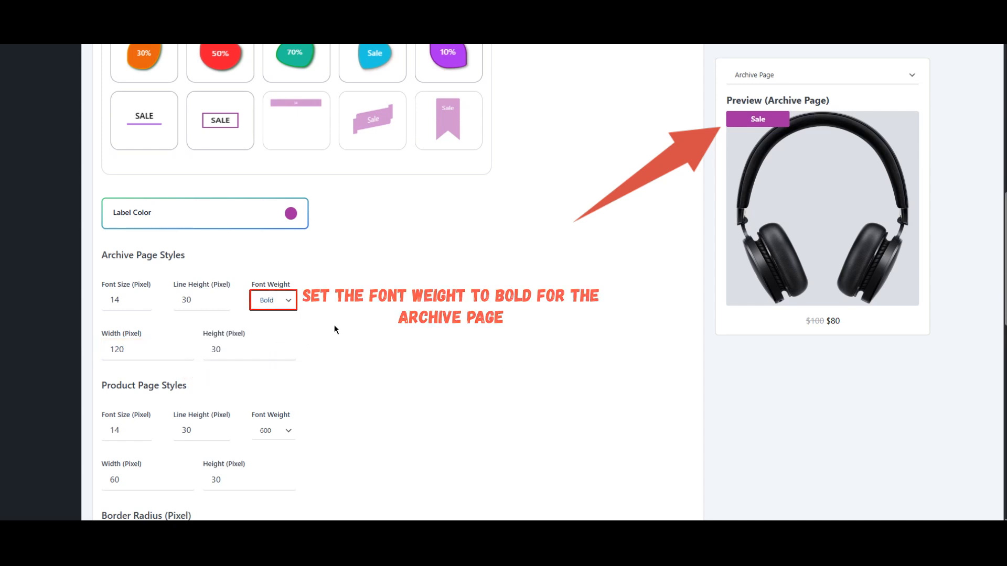
Step: Switch the preview to Product Page and set the product page badge width to 120 pixels and font weight to Bold
{"action": "left_click", "coordinate": [738, 77]}
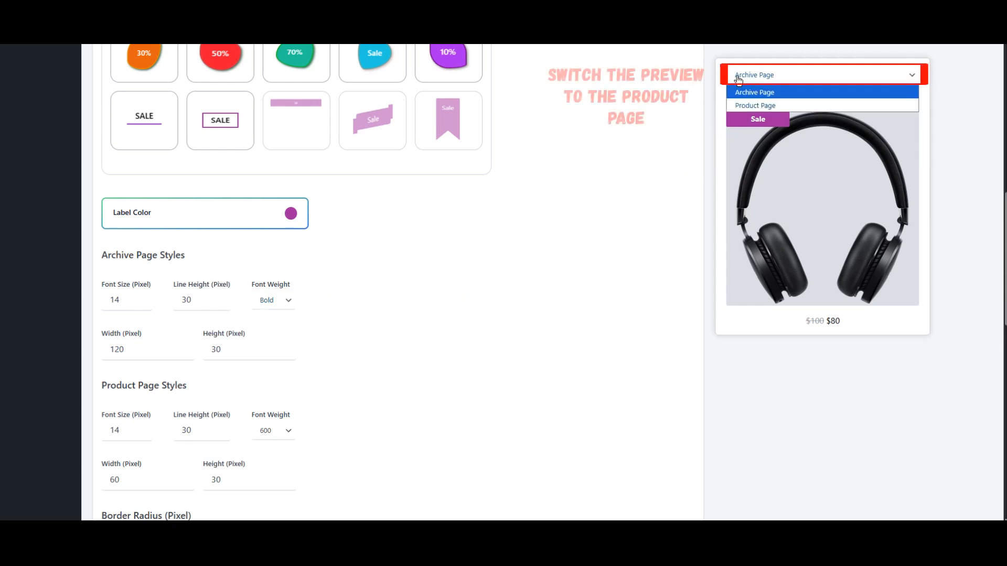
{"action": "left_click", "coordinate": [749, 105]}
{"action": "left_click", "coordinate": [182, 477]}
{"action": "left_click", "coordinate": [182, 478]}
{"action": "left_click", "coordinate": [181, 477]}
{"action": "left_click", "coordinate": [182, 477]}
{"action": "left_click", "coordinate": [182, 477]}
{"action": "left_click", "coordinate": [182, 477]}
{"action": "left_click", "coordinate": [182, 477]}
{"action": "left_click", "coordinate": [182, 477]}
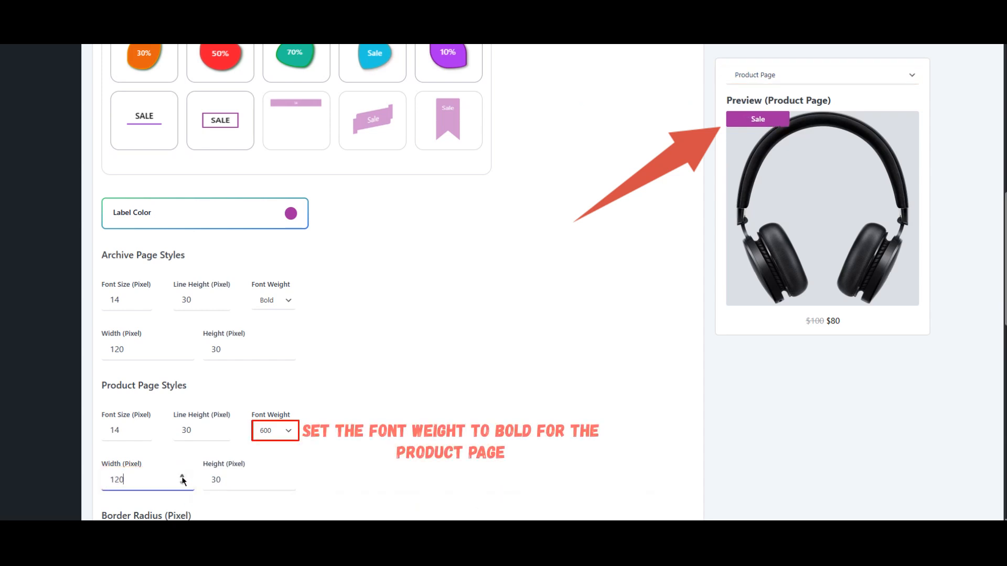
{"action": "left_click", "coordinate": [283, 433]}
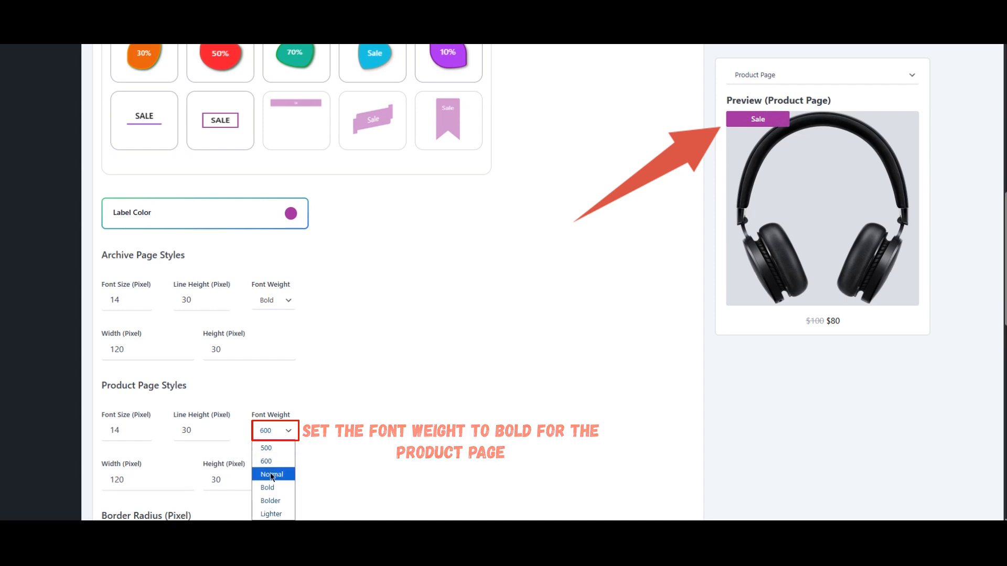
{"action": "left_click", "coordinate": [269, 487]}
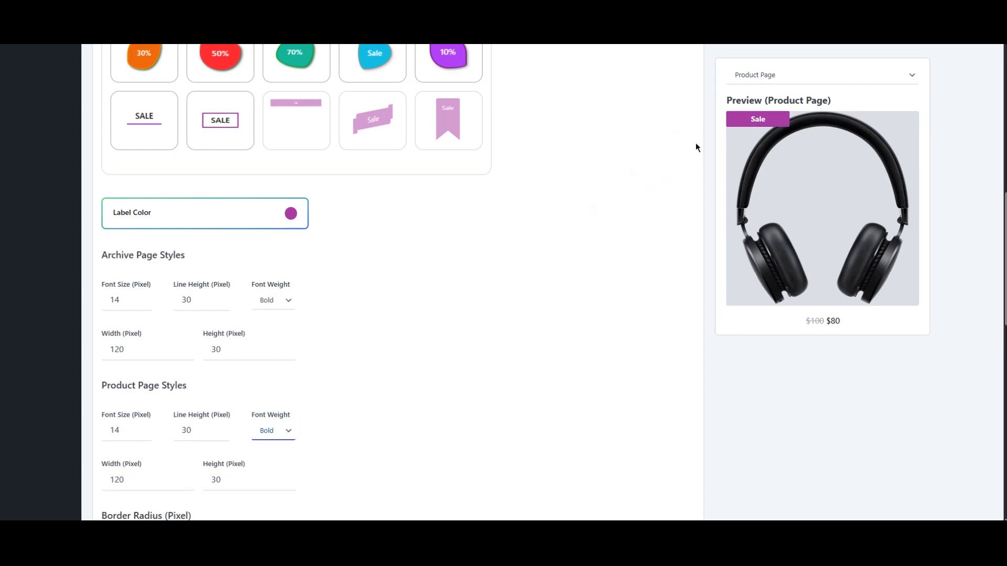
Step: Position the label at the bottom left of the image and set the border radius of all four corners to 0
{"action": "scroll", "coordinate": [389, 271], "scroll_direction": "down", "scroll_amount": 10}
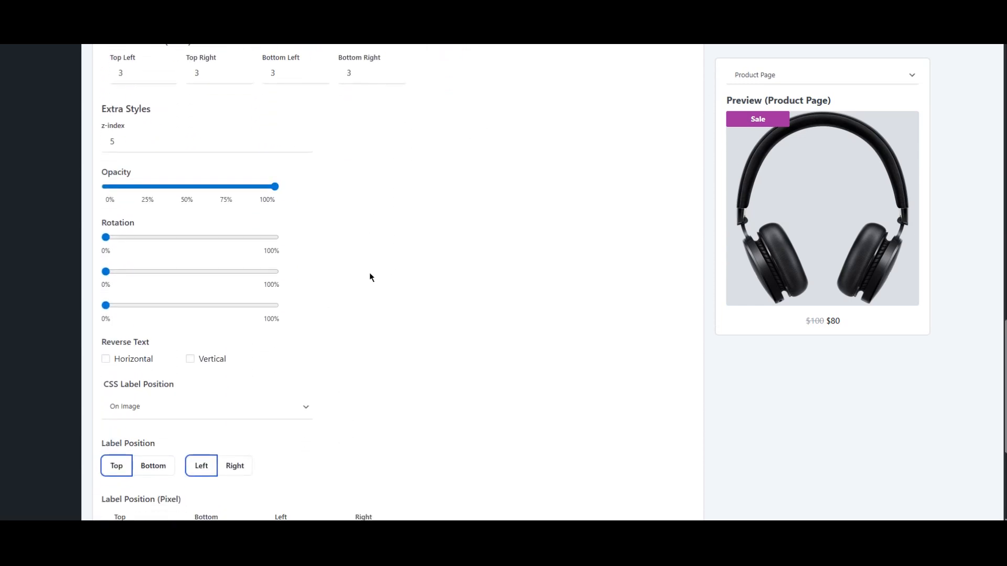
{"action": "left_click", "coordinate": [151, 360]}
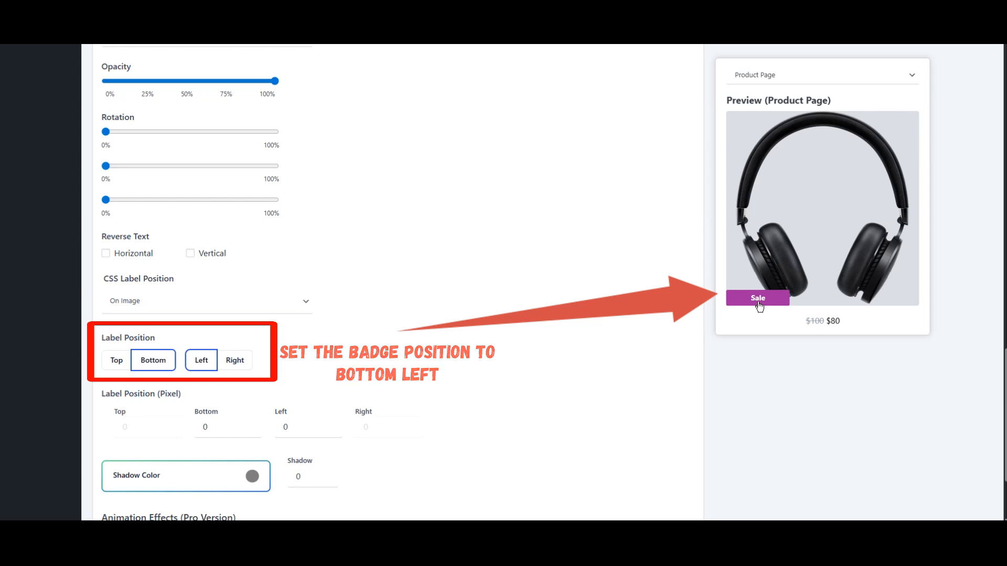
{"action": "scroll", "coordinate": [398, 335], "scroll_direction": "up", "scroll_amount": 3}
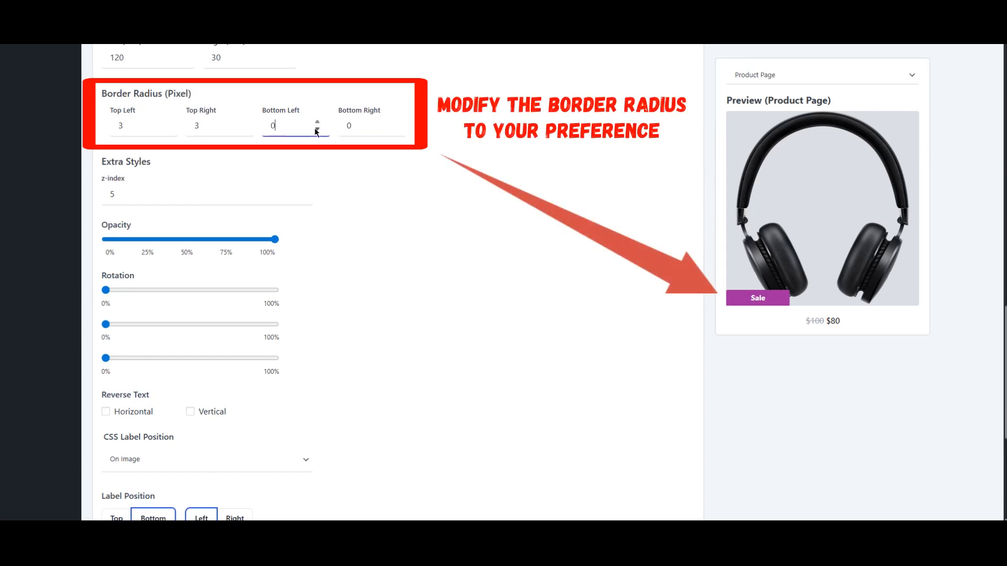
{"action": "left_click", "coordinate": [240, 129]}
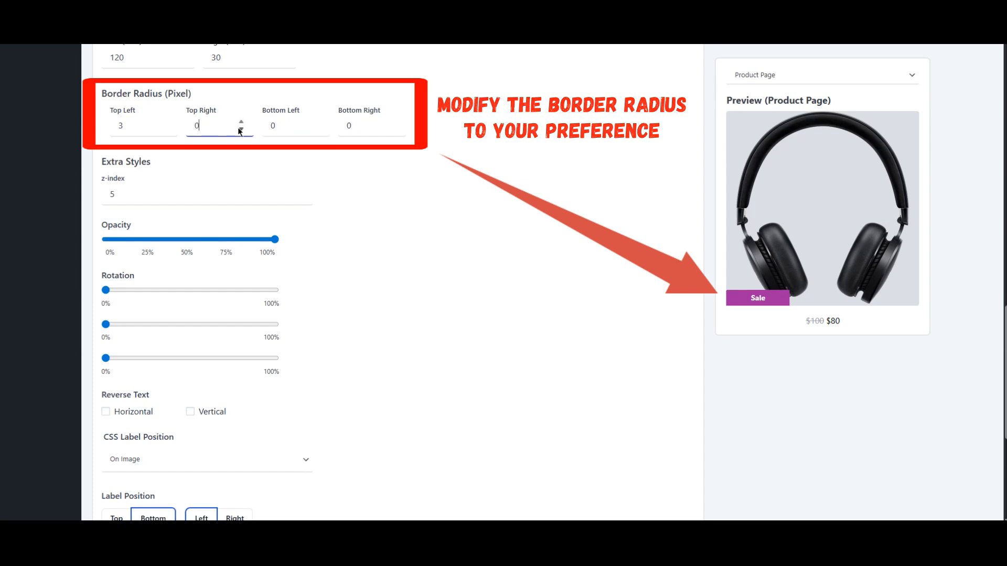
{"action": "left_click", "coordinate": [164, 129]}
{"action": "left_click", "coordinate": [165, 129]}
{"action": "left_click", "coordinate": [164, 130]}
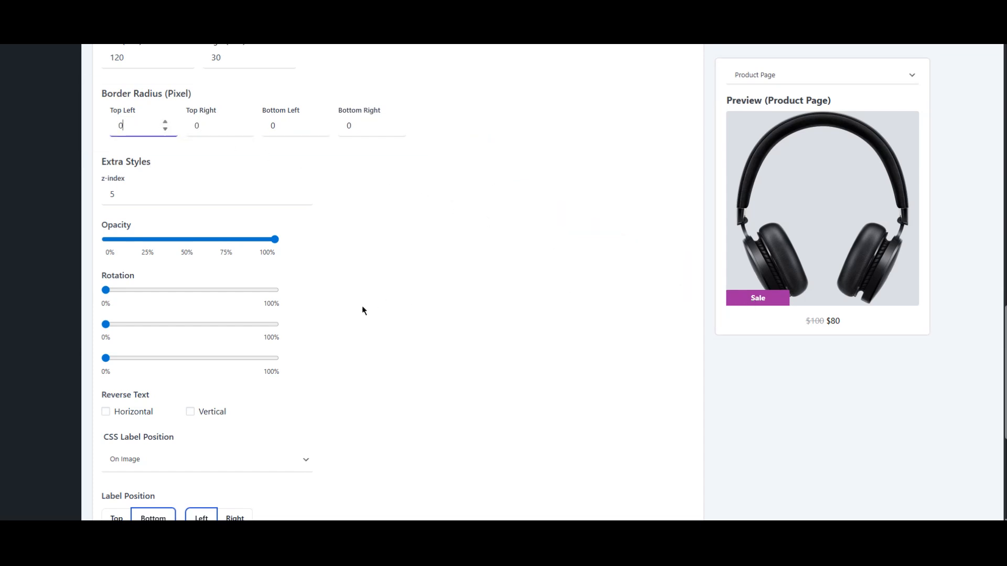
Step: Add a shadow of 2 to the badge and set its shadow color to light grey #b1afaf
{"action": "scroll", "coordinate": [357, 306], "scroll_direction": "down", "scroll_amount": 5}
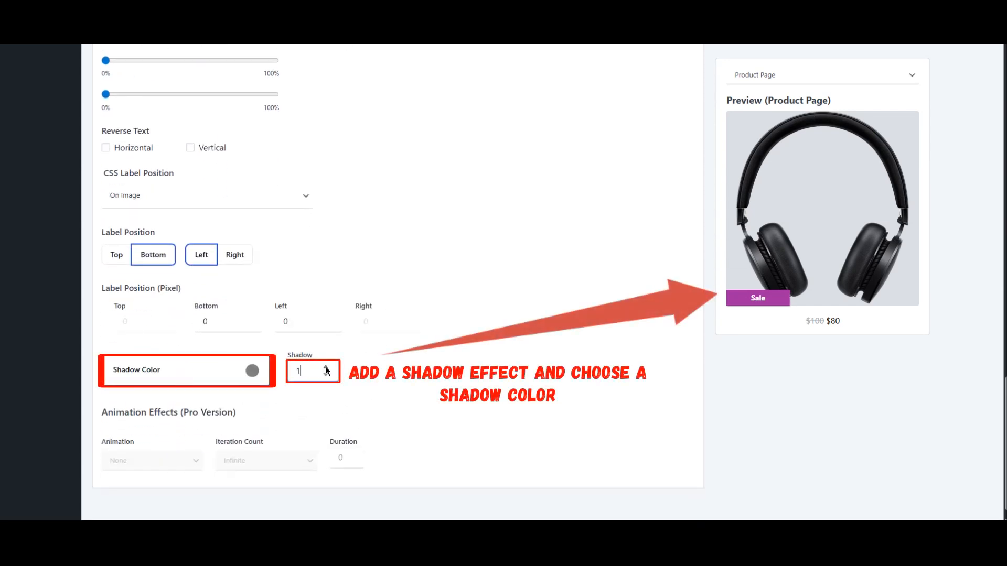
{"action": "left_click", "coordinate": [242, 371]}
{"action": "mouse_move", "coordinate": [115, 136]}
{"action": "left_mouse_down"}
{"action": "mouse_move", "coordinate": [115, 100]}
{"action": "mouse_move", "coordinate": [112, 108]}
{"action": "left_mouse_up"}
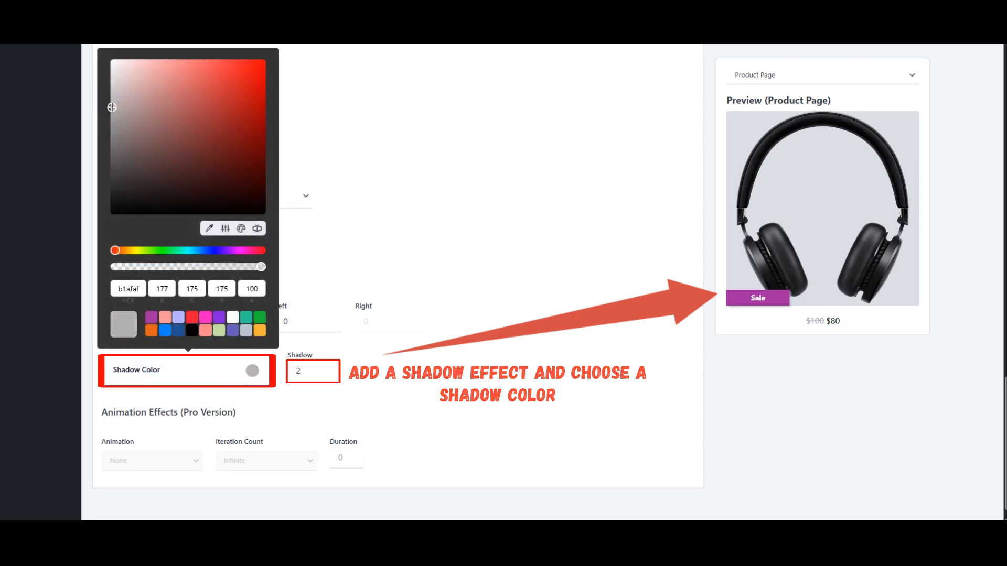
{"action": "left_click", "coordinate": [572, 269]}
Step: Set the badge's label color to the preset red (#fa1731)
{"action": "scroll", "coordinate": [405, 274], "scroll_direction": "up", "scroll_amount": 5}
{"action": "scroll", "coordinate": [403, 271], "scroll_direction": "up", "scroll_amount": 8}
{"action": "left_click", "coordinate": [232, 226]}
{"action": "scroll", "coordinate": [353, 293], "scroll_direction": "down", "scroll_amount": 1}
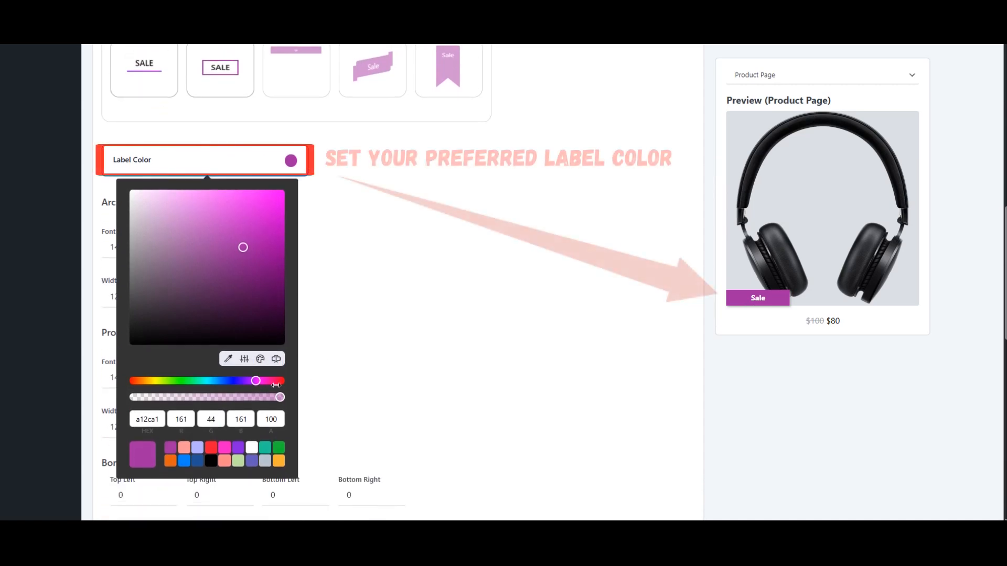
{"action": "left_click", "coordinate": [212, 449]}
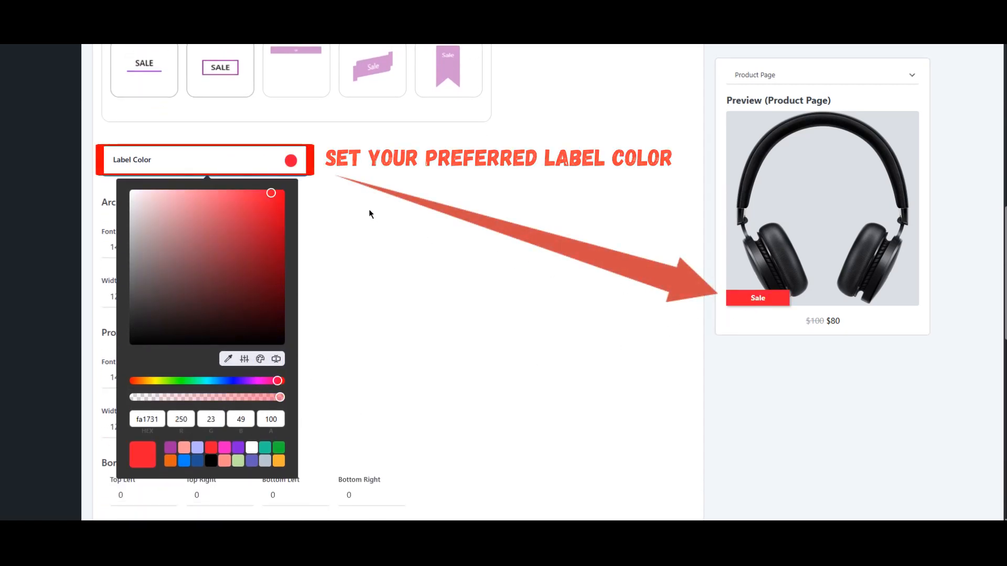
{"action": "left_click", "coordinate": [336, 174]}
Step: Replace the badge's label text with ONLY {qty} LEFT!, using the stock quantity placeholder
{"action": "scroll", "coordinate": [366, 229], "scroll_direction": "up", "scroll_amount": 5}
{"action": "scroll", "coordinate": [366, 228], "scroll_direction": "up", "scroll_amount": 3}
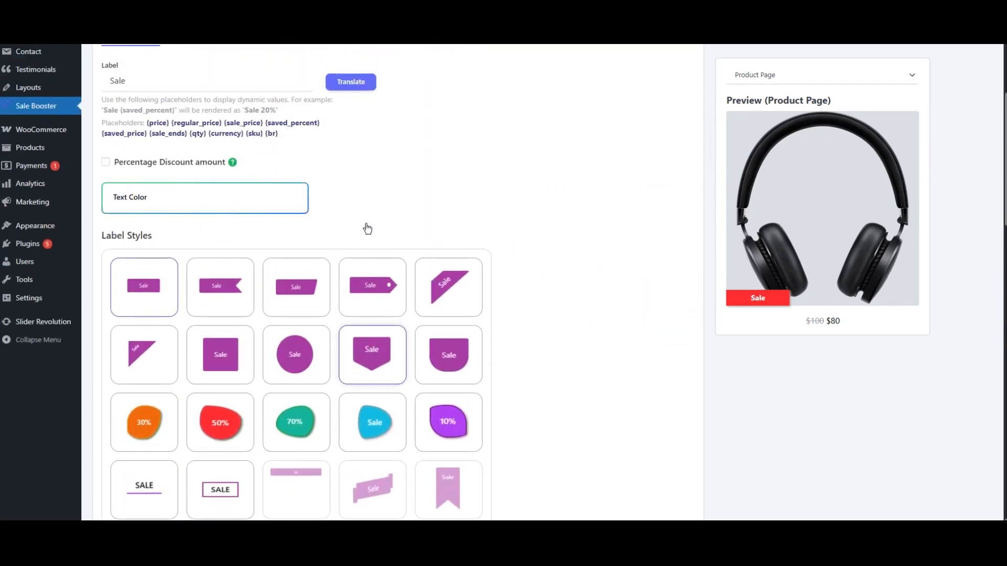
{"action": "scroll", "coordinate": [345, 217], "scroll_direction": "up", "scroll_amount": 1}
{"action": "double_click", "coordinate": [172, 133]}
{"action": "type", "text": "ONLY 3 LEFT!"}
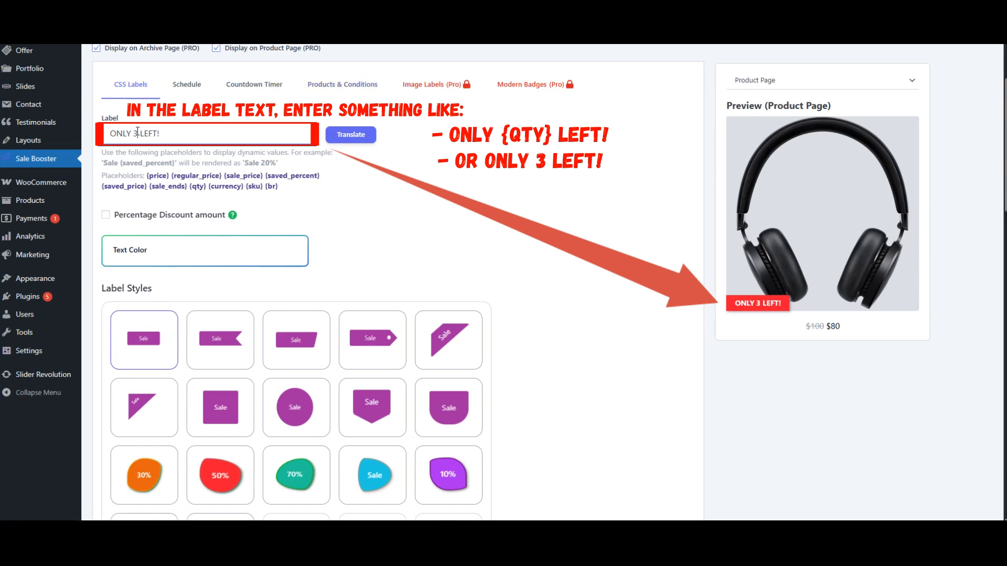
{"action": "type", "text": "{q"}
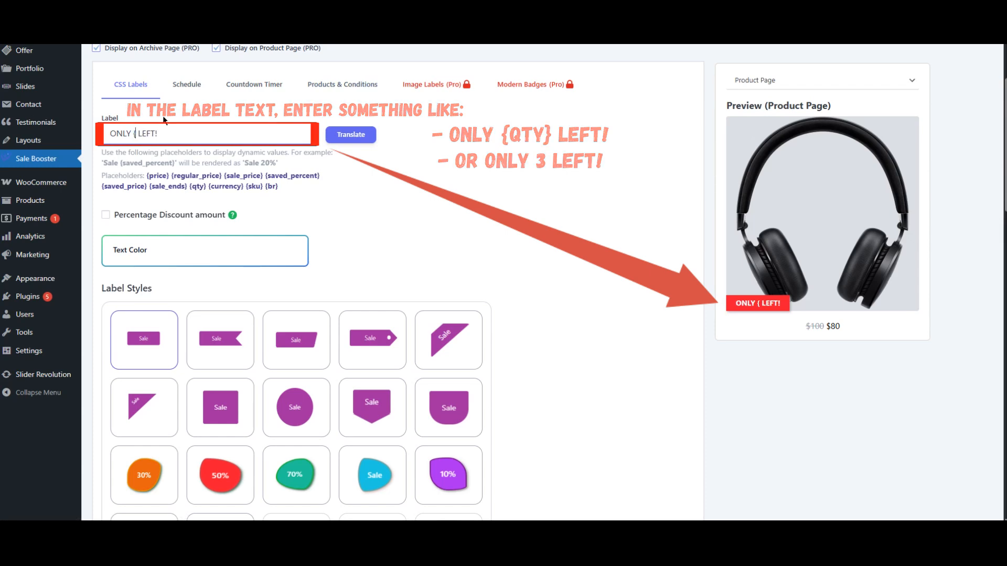
{"action": "type", "text": "ty}"}
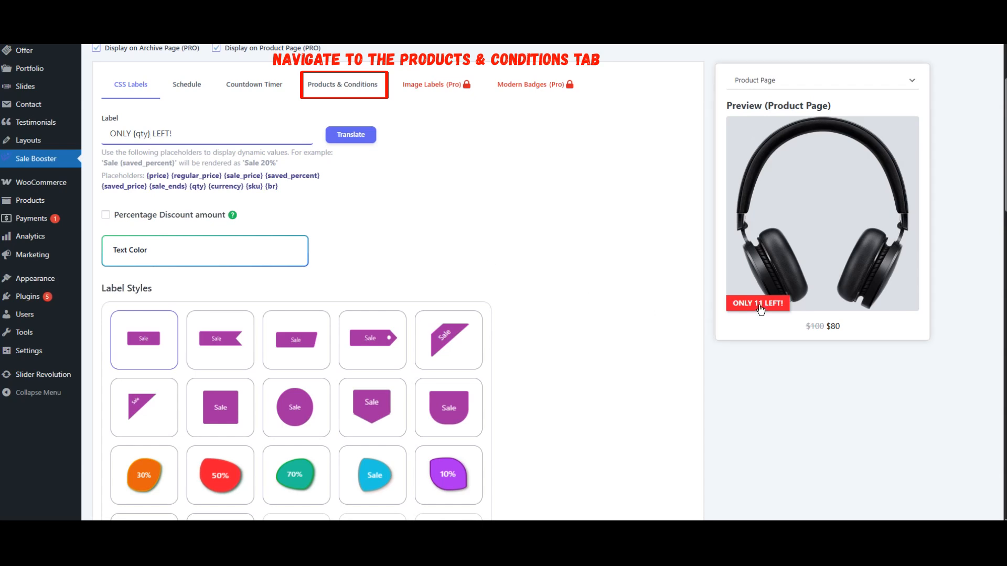
Step: Limit the badge to the included product On-the-Glow Bronze (SoftGlow) and save the badge
{"action": "left_click", "coordinate": [345, 93]}
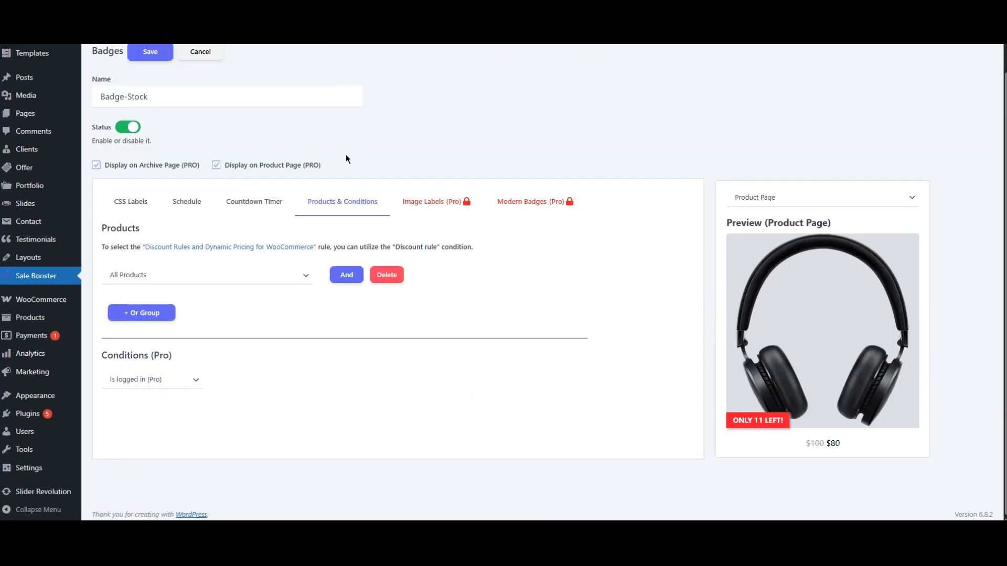
{"action": "left_click", "coordinate": [147, 281]}
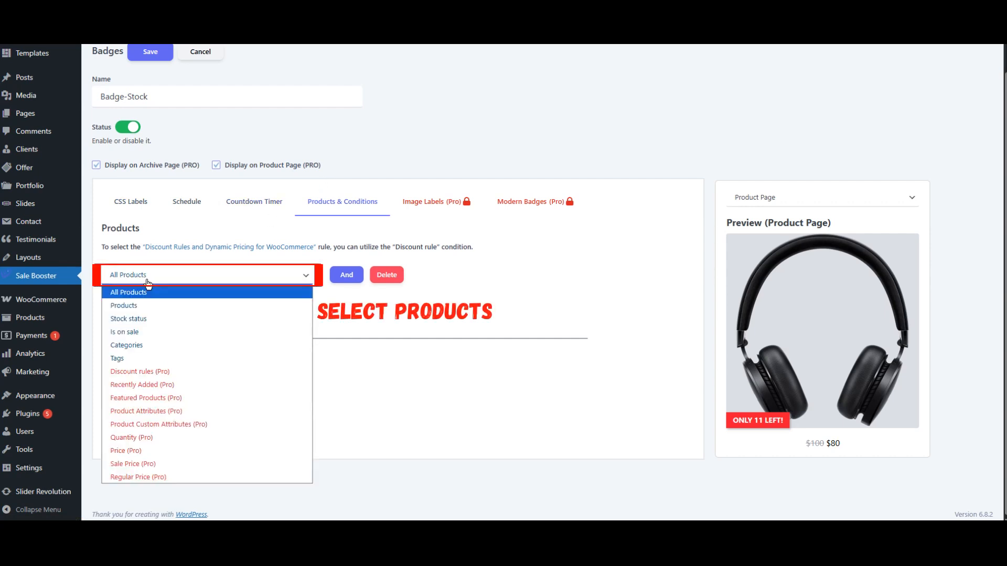
{"action": "left_click", "coordinate": [134, 305]}
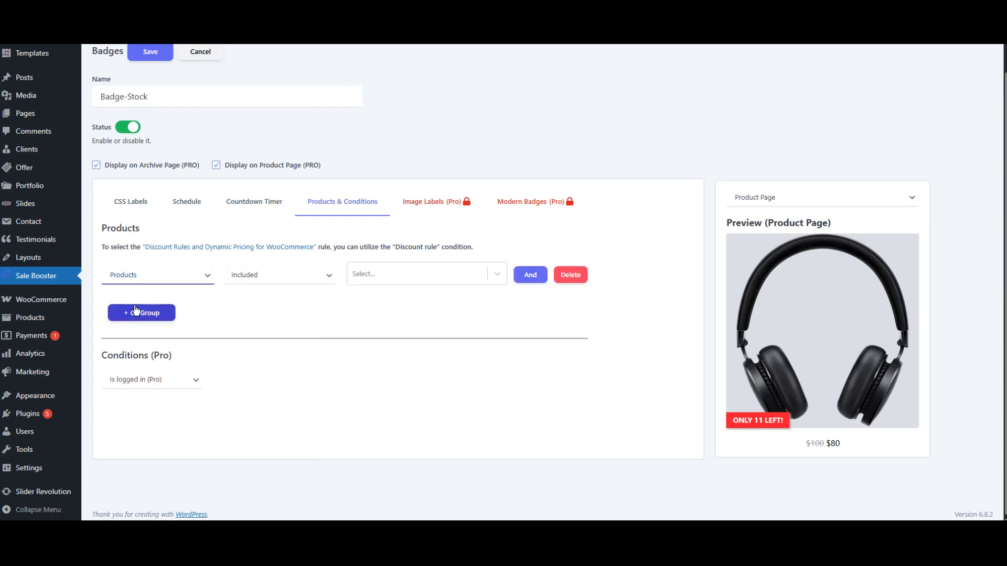
{"action": "left_click", "coordinate": [276, 281]}
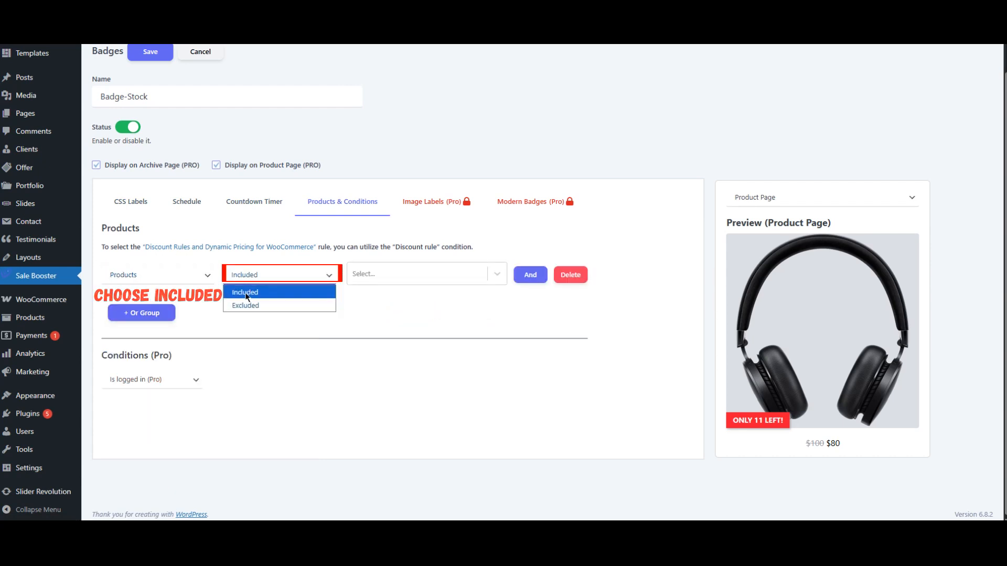
{"action": "left_click", "coordinate": [375, 274]}
{"action": "type", "text": "on"}
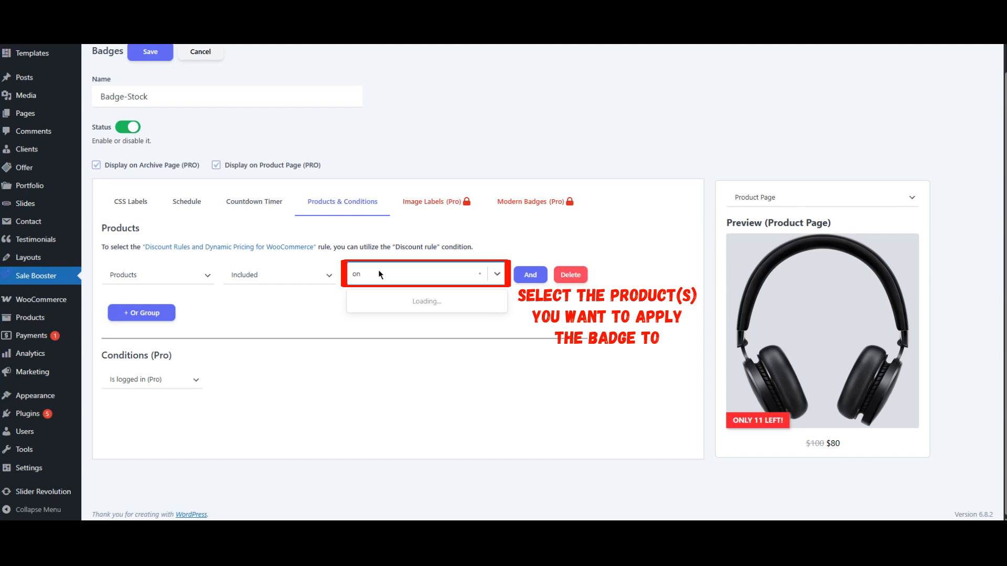
{"action": "type", "text": " t"}
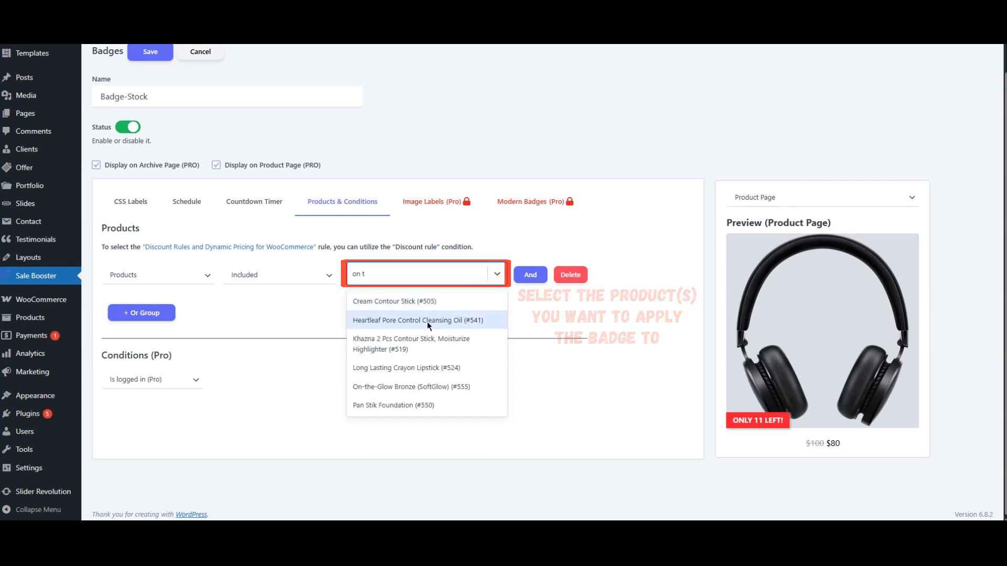
{"action": "left_click", "coordinate": [424, 386]}
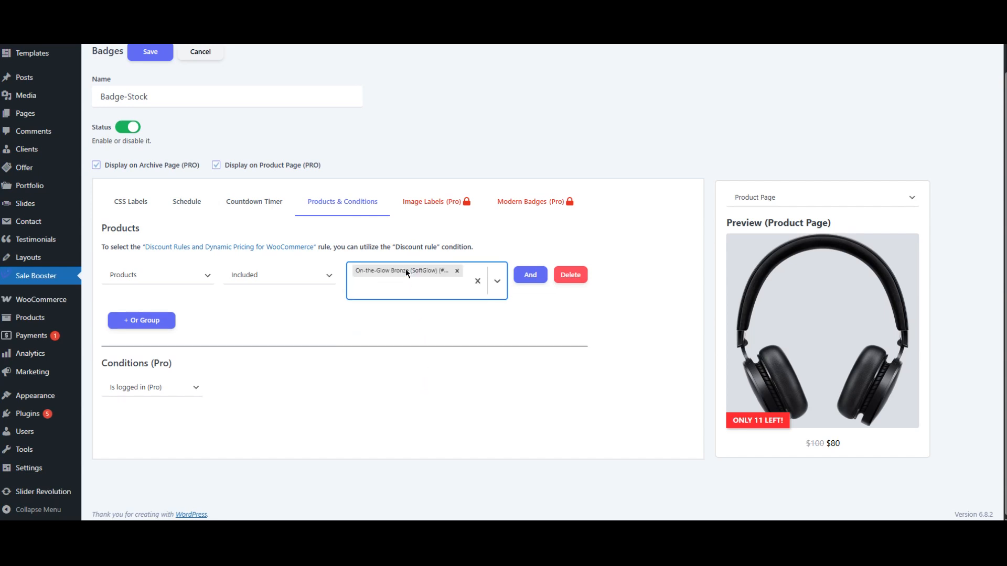
{"action": "scroll", "coordinate": [242, 318], "scroll_direction": "up", "scroll_amount": 1}
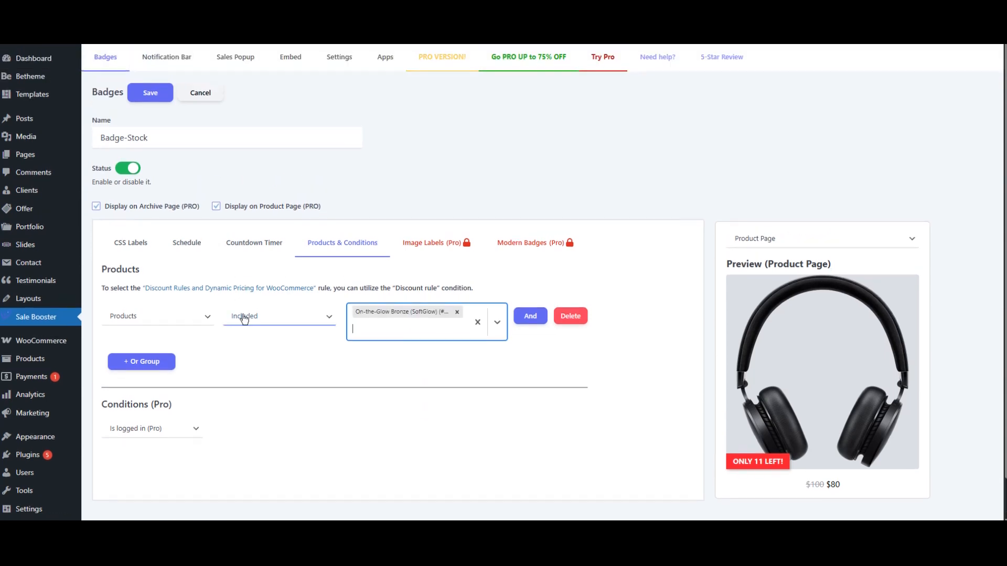
{"action": "left_click", "coordinate": [151, 95]}
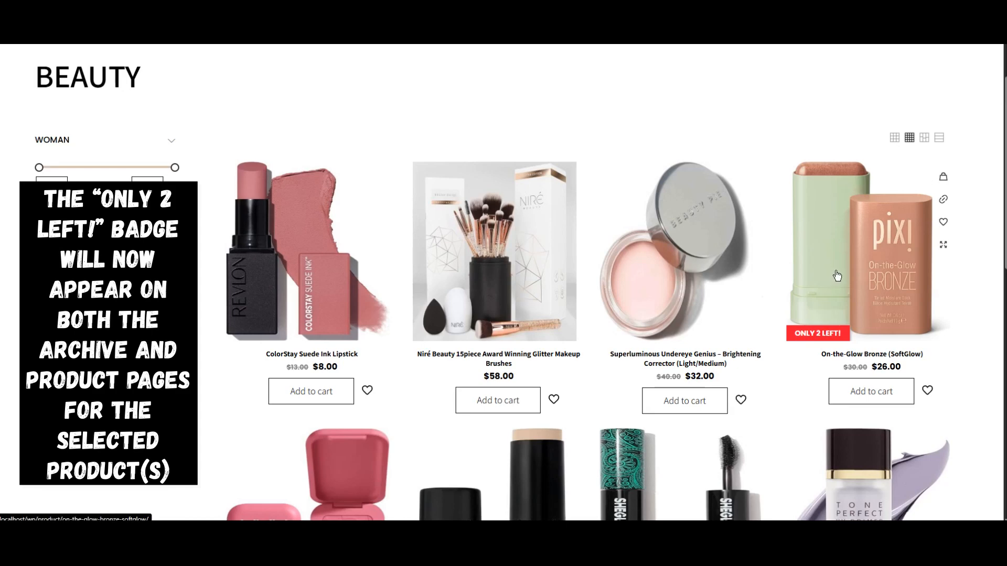
Step: Check the stock badge on the On-the-Glow Bronze (SoftGlow) product page, and disable Badge-Stock in Sale Booster's badge list
{"action": "left_click", "coordinate": [837, 275]}
{"action": "scroll", "coordinate": [829, 278], "scroll_direction": "down", "scroll_amount": 1}
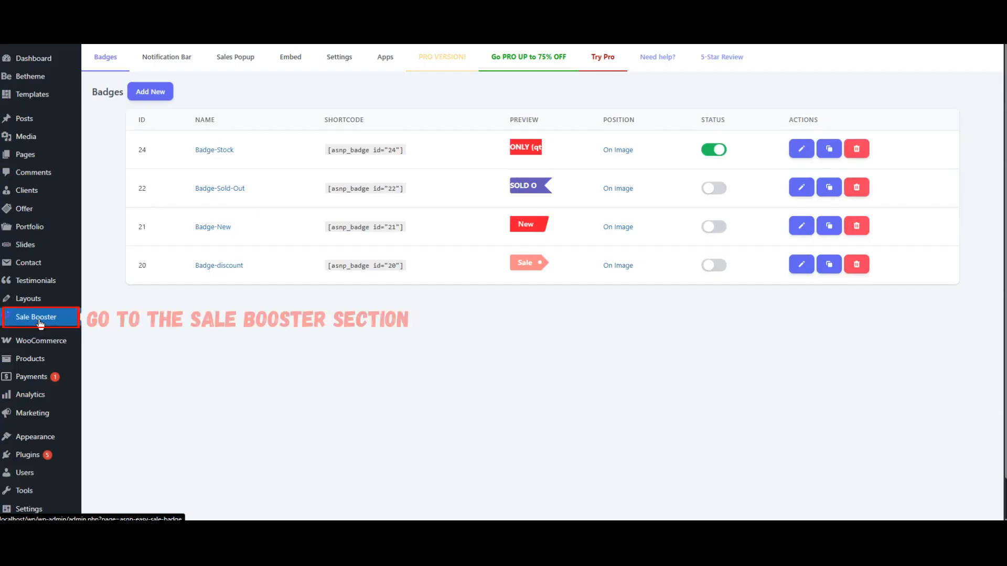
{"action": "left_click", "coordinate": [711, 149]}
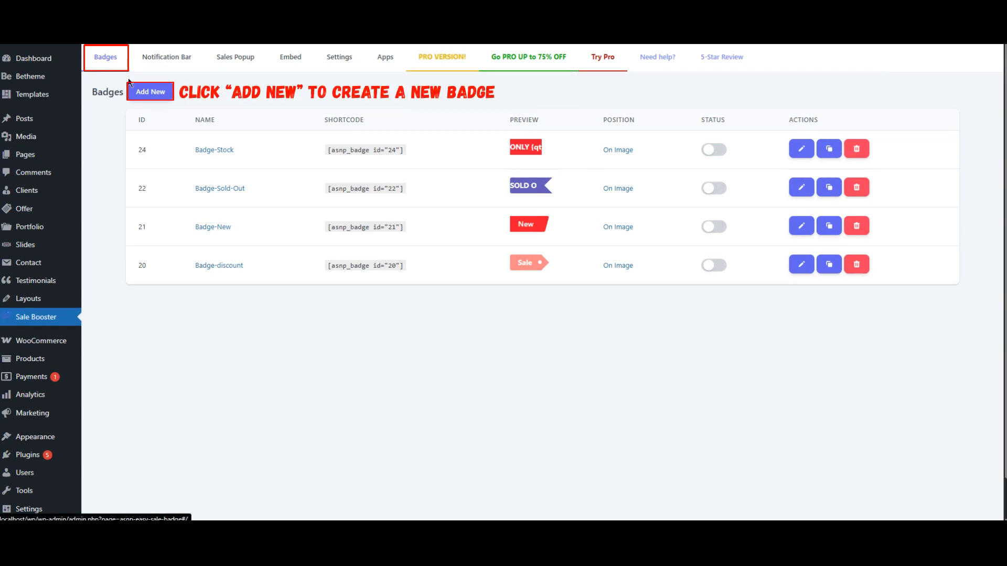
Step: Create a new badge named Badge-Limited and choose the diagonal corner ribbon style with cut-off corner for its label
{"action": "left_click", "coordinate": [159, 100]}
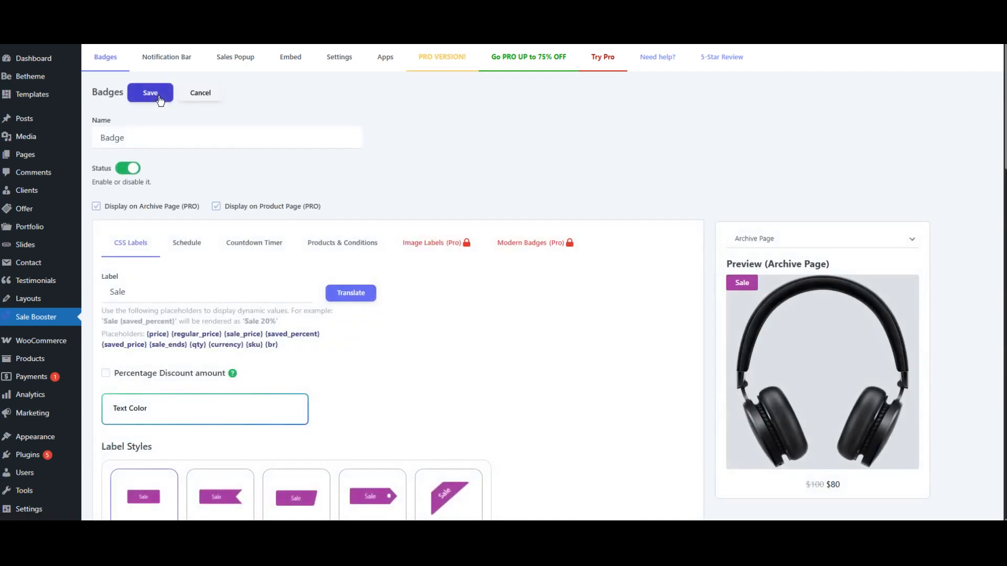
{"action": "left_click", "coordinate": [194, 136]}
{"action": "type", "text": "-Limited"}
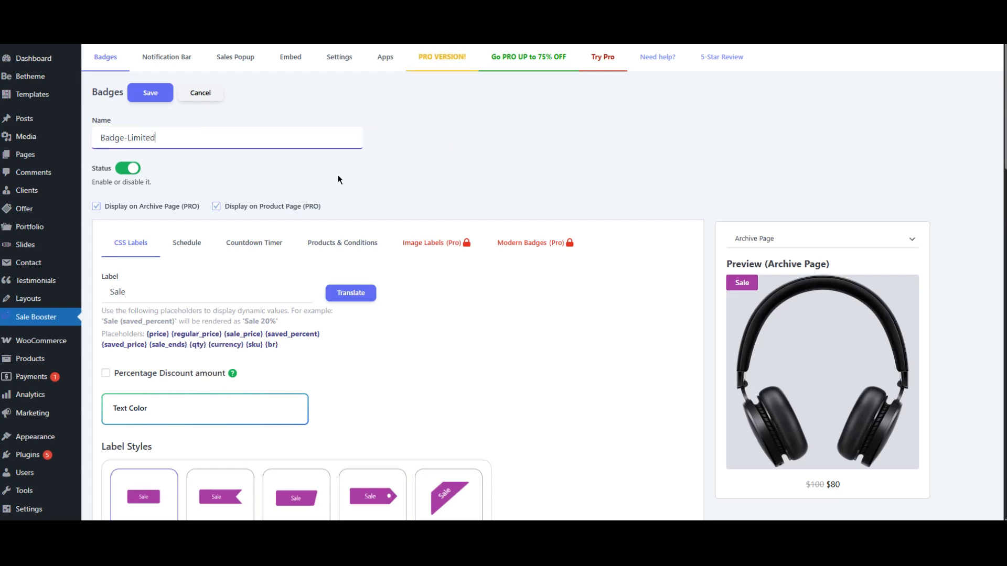
{"action": "scroll", "coordinate": [489, 284], "scroll_direction": "down", "scroll_amount": 5}
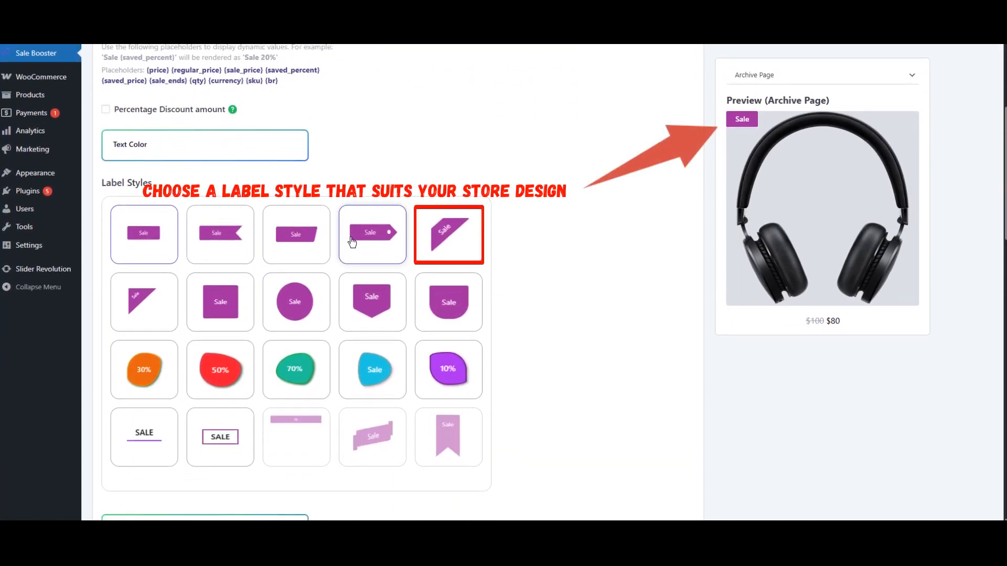
{"action": "left_click", "coordinate": [465, 244]}
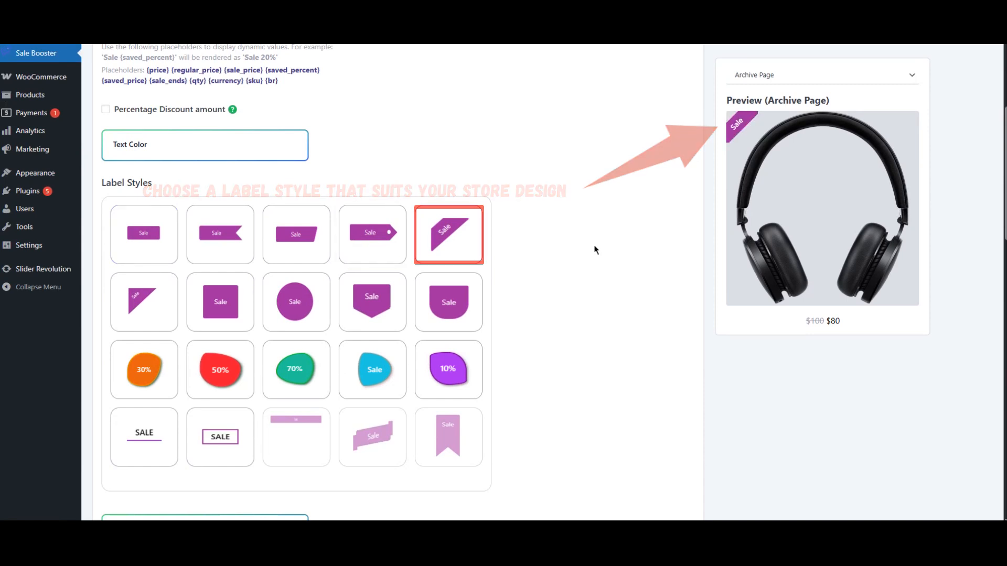
Step: Set the label width to 100 pixels for both the archive page and the product page, previewing the product page version
{"action": "scroll", "coordinate": [596, 256], "scroll_direction": "down", "scroll_amount": 6}
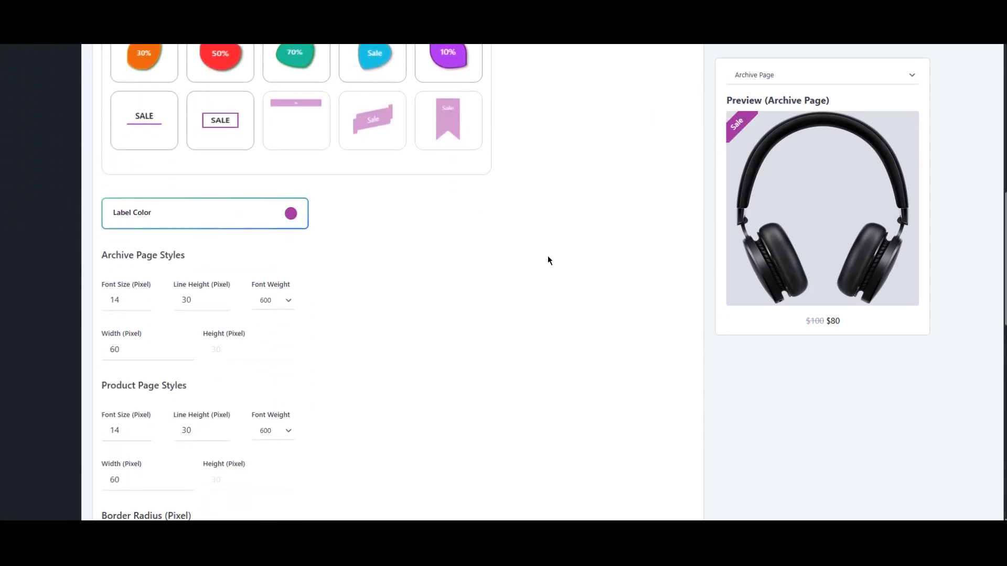
{"action": "scroll", "coordinate": [548, 257], "scroll_direction": "down", "scroll_amount": 2}
{"action": "left_click", "coordinate": [181, 240]}
{"action": "left_click", "coordinate": [181, 241]}
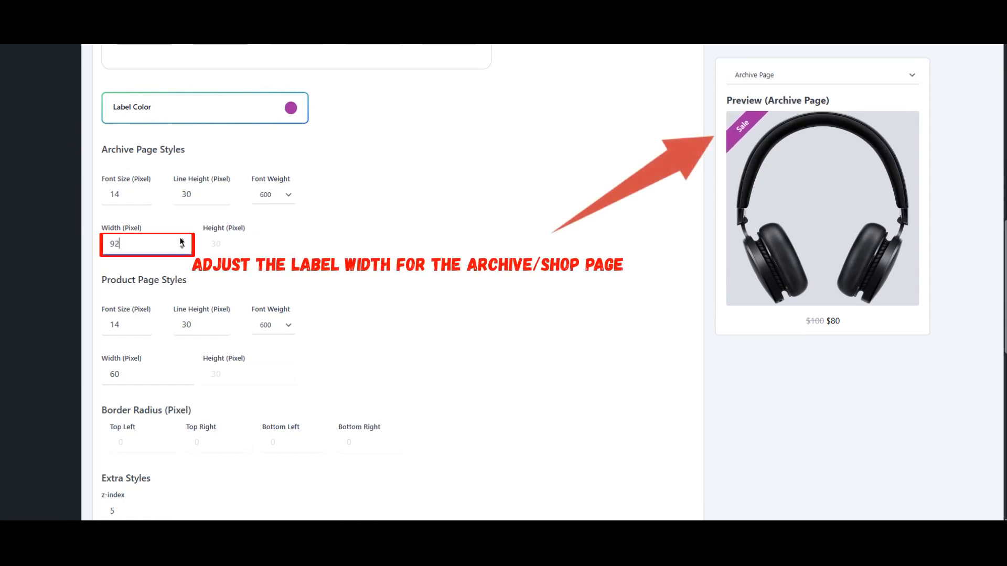
{"action": "left_click", "coordinate": [181, 241]}
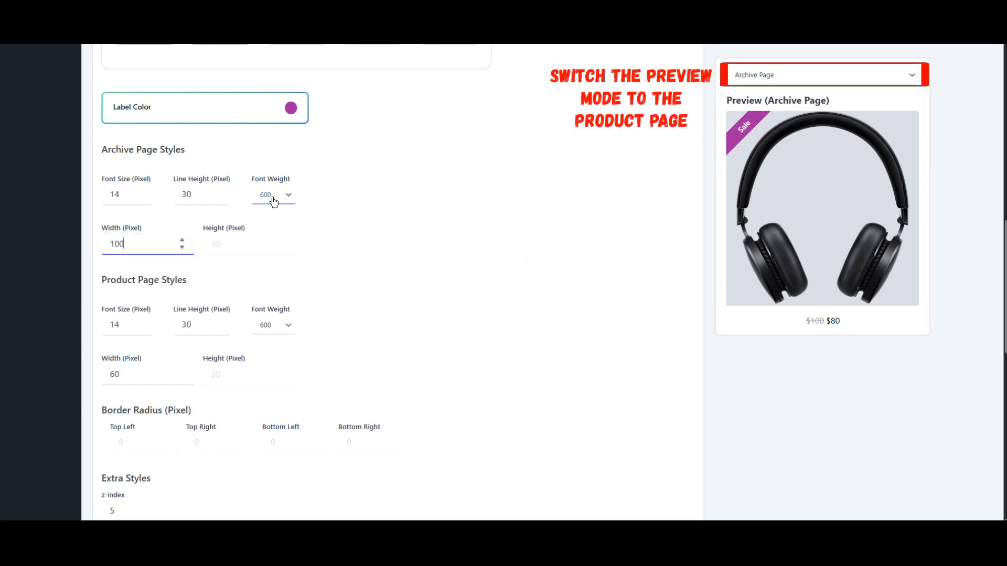
{"action": "left_click", "coordinate": [758, 79]}
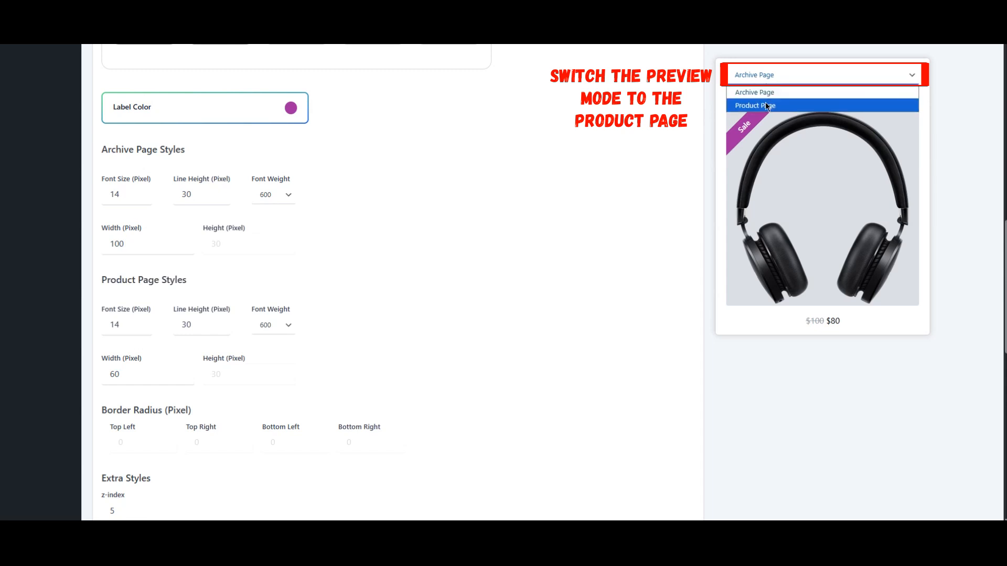
{"action": "left_click", "coordinate": [758, 104]}
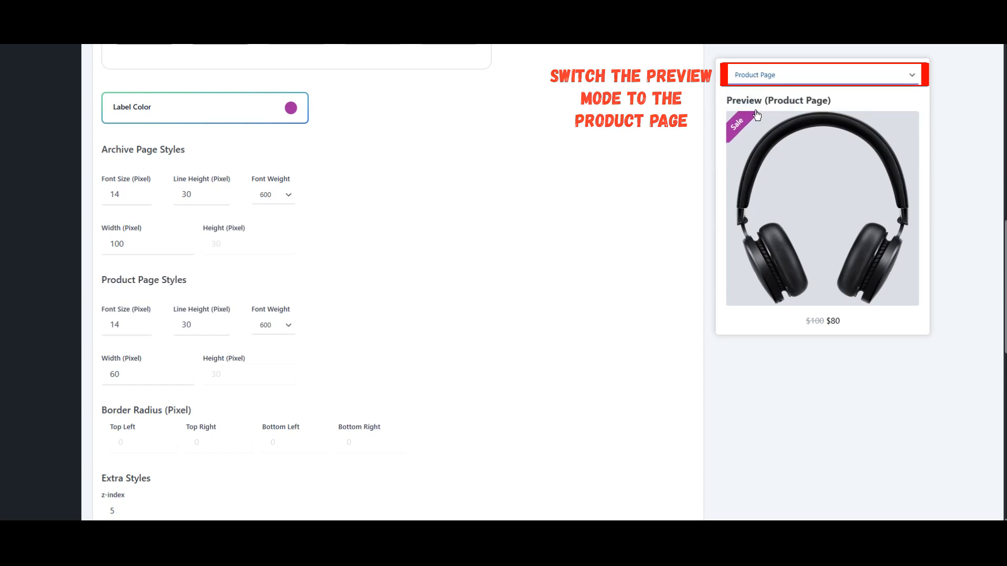
{"action": "left_click", "coordinate": [181, 371]}
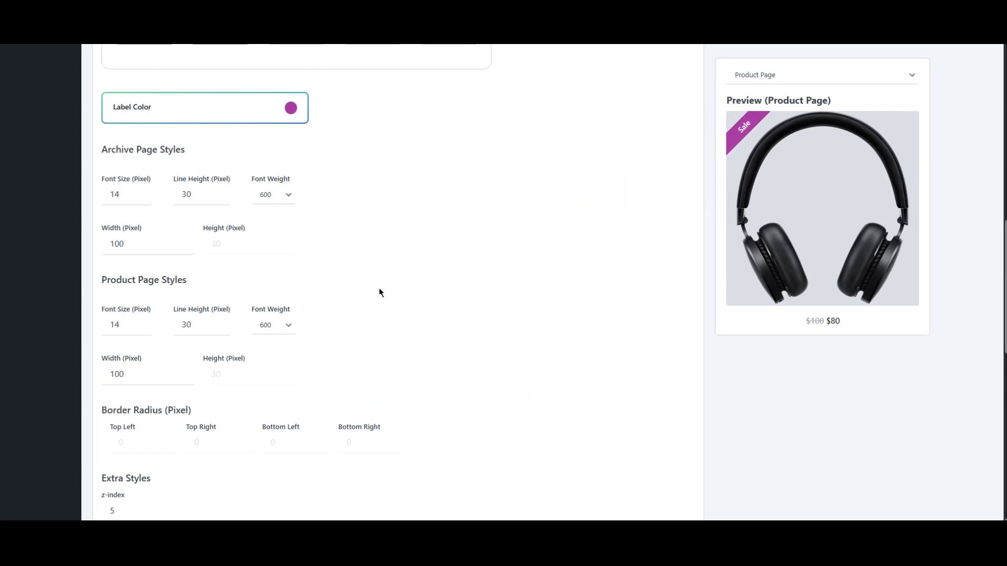
Step: Set the badge's label color to the preset black (#000000)
{"action": "scroll", "coordinate": [380, 289], "scroll_direction": "up", "scroll_amount": 7}
{"action": "scroll", "coordinate": [381, 292], "scroll_direction": "down", "scroll_amount": 6}
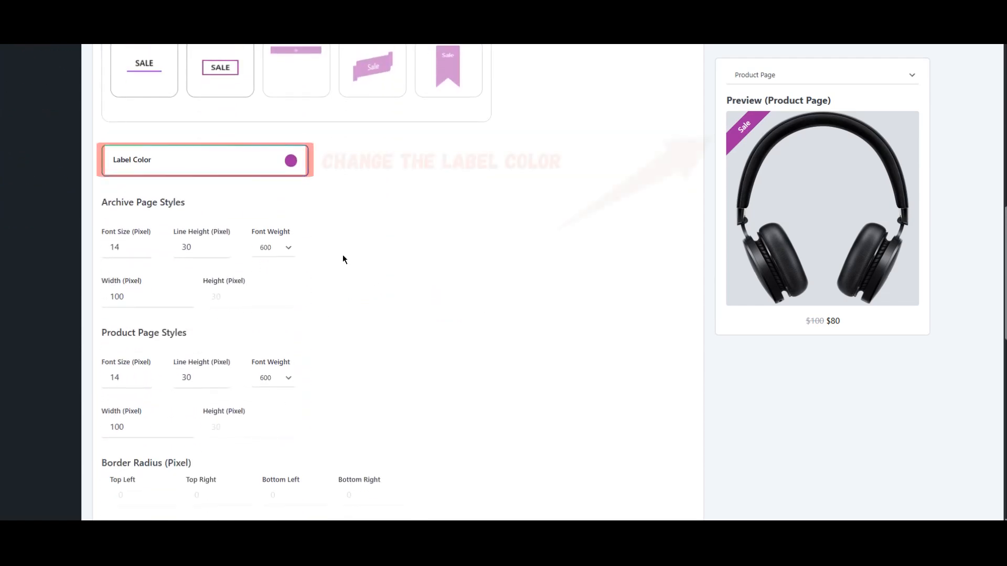
{"action": "left_click", "coordinate": [213, 167]}
{"action": "left_click", "coordinate": [212, 461]}
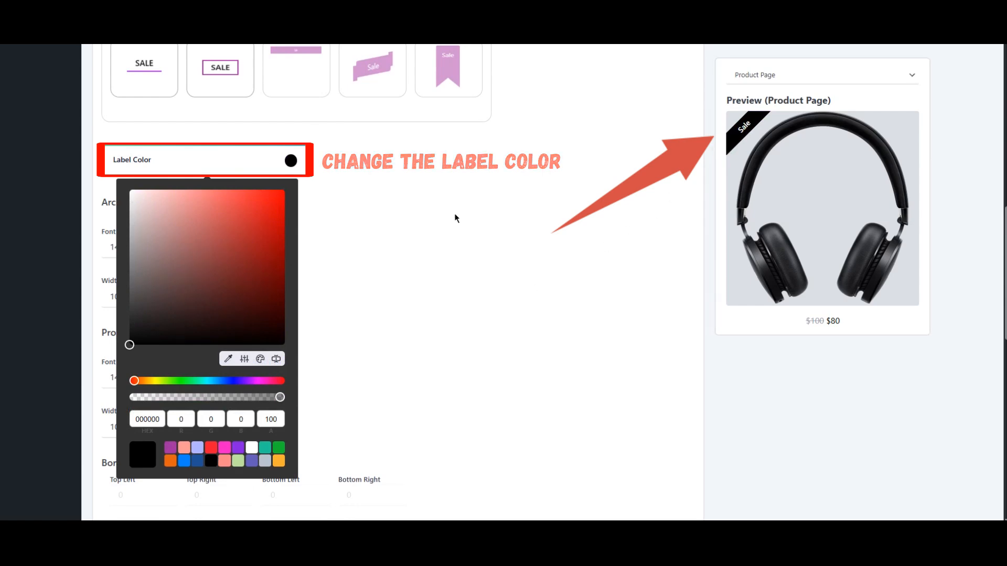
{"action": "left_click", "coordinate": [386, 232]}
Step: Replace the badge's label text with Limited!
{"action": "scroll", "coordinate": [385, 232], "scroll_direction": "up", "scroll_amount": 10}
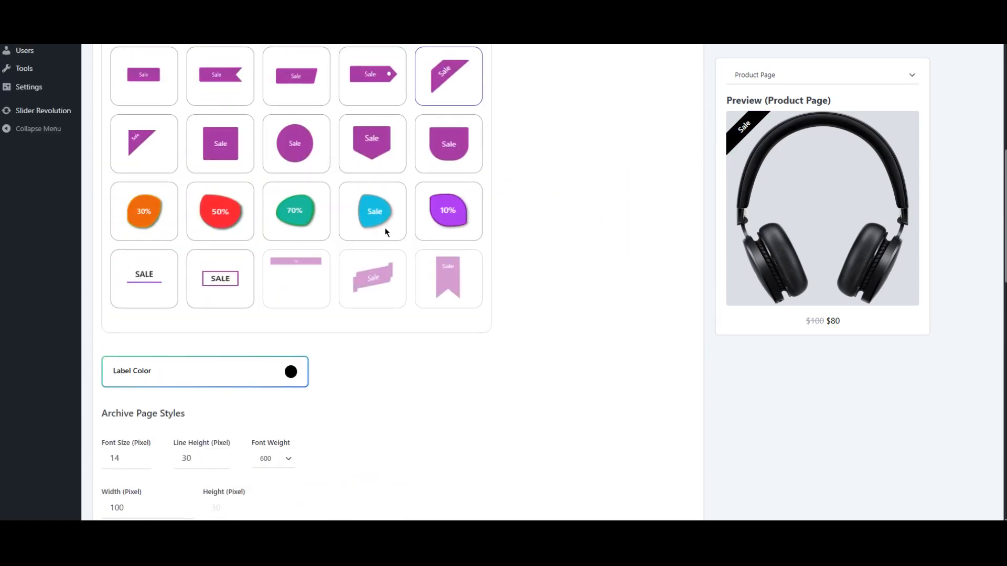
{"action": "left_click", "coordinate": [198, 189]}
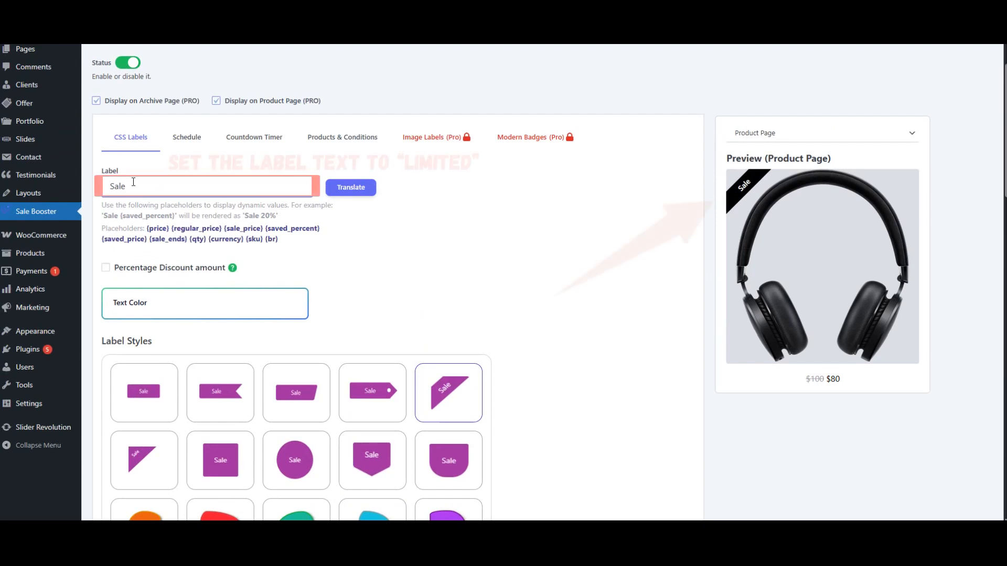
{"action": "key", "text": "BackSpace"}
{"action": "key", "text": "BackSpace"}
{"action": "key", "text": "BackSpace"}
{"action": "key", "text": "BackSpace"}
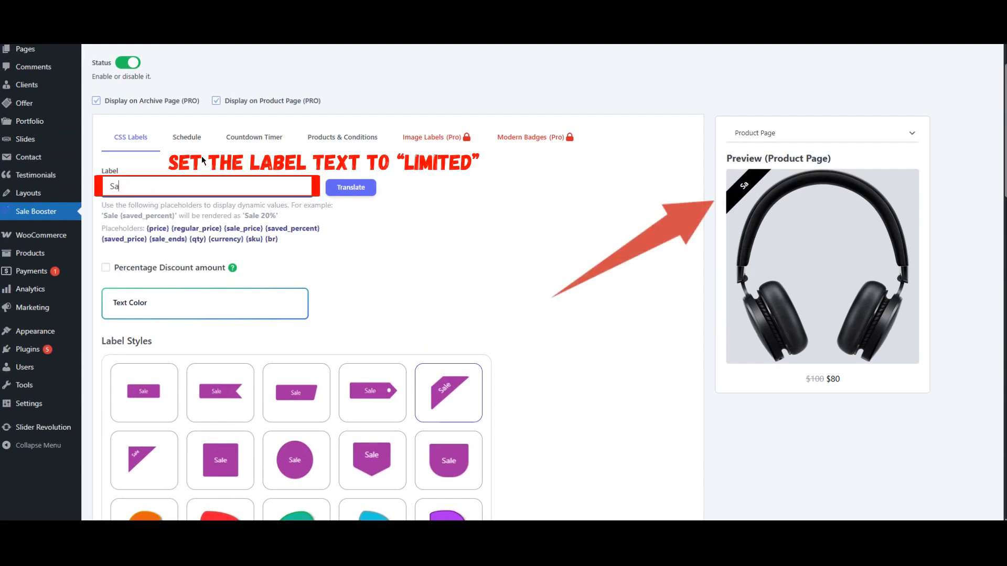
{"action": "type", "text": "Limited!"}
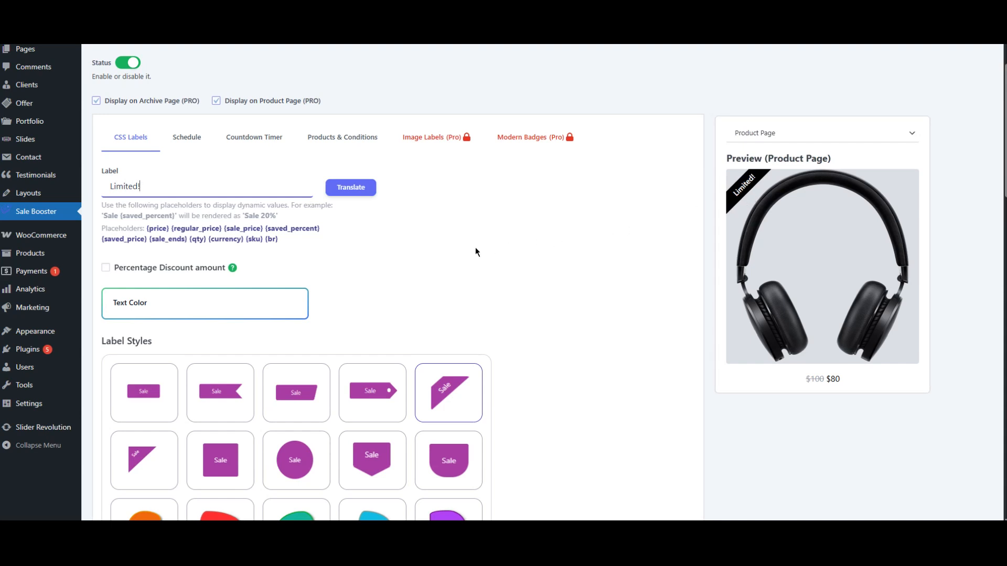
Step: Set the label's font weight to Bold for the archive and product pages, checking the preview of each page
{"action": "scroll", "coordinate": [504, 246], "scroll_direction": "down", "scroll_amount": 10}
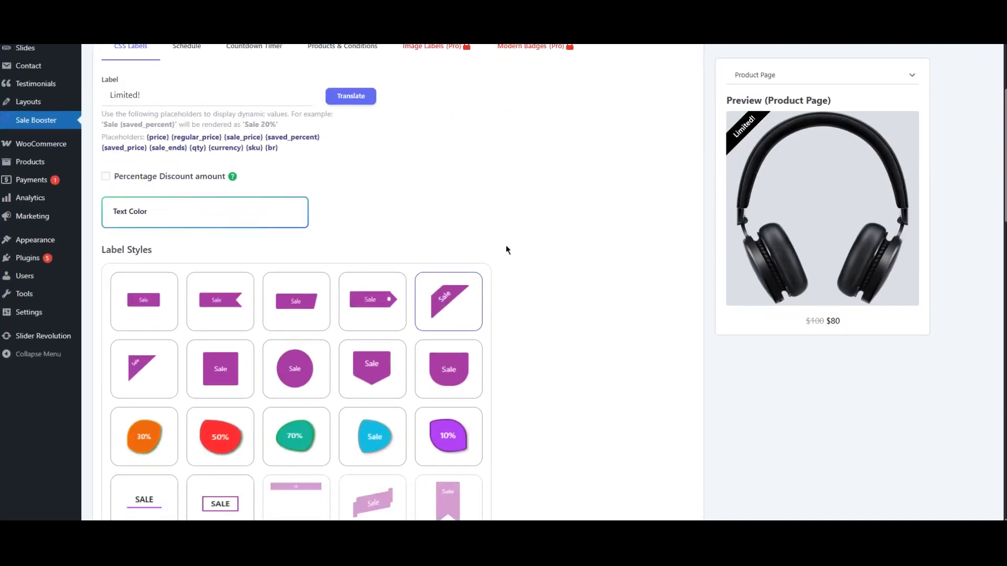
{"action": "left_click", "coordinate": [283, 195]}
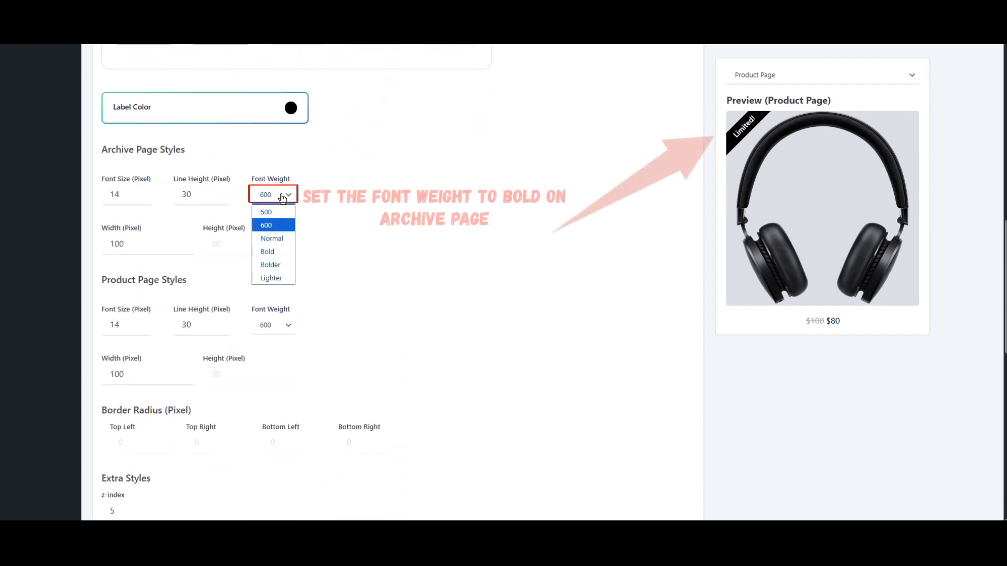
{"action": "left_click", "coordinate": [273, 251]}
{"action": "left_click", "coordinate": [753, 75]}
{"action": "left_click", "coordinate": [753, 93]}
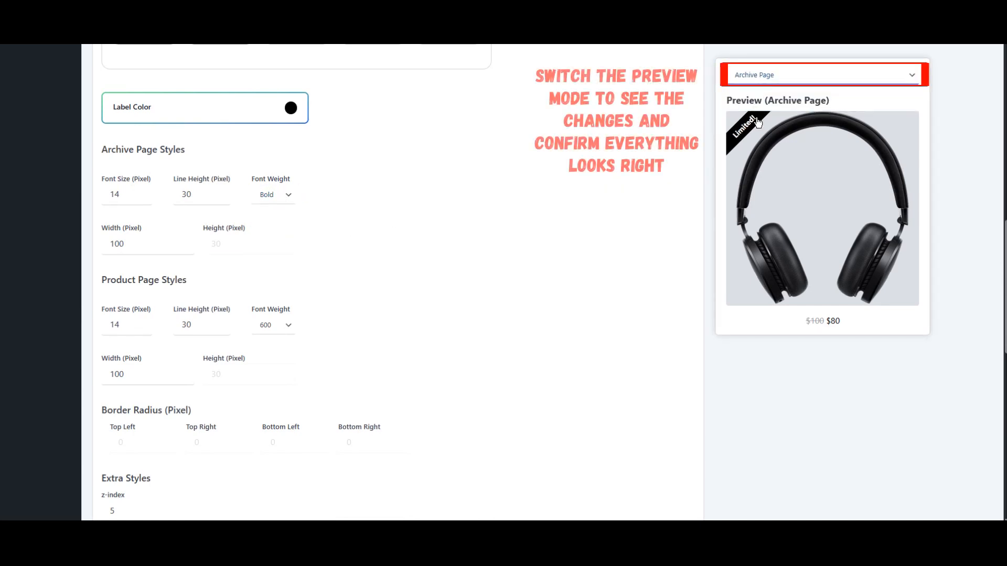
{"action": "left_click", "coordinate": [750, 79]}
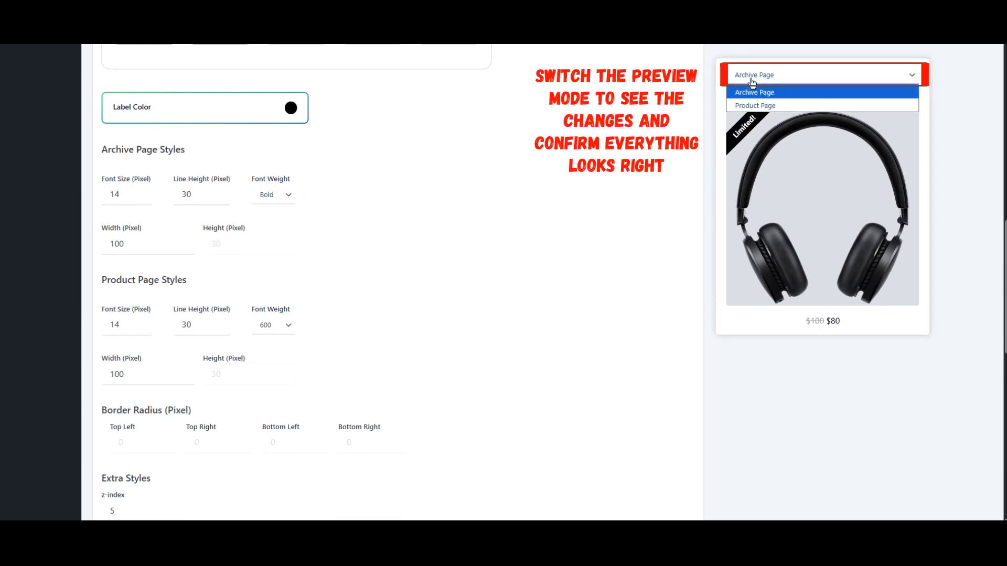
{"action": "left_click", "coordinate": [751, 106]}
{"action": "left_click", "coordinate": [273, 326]}
{"action": "left_click", "coordinate": [266, 380]}
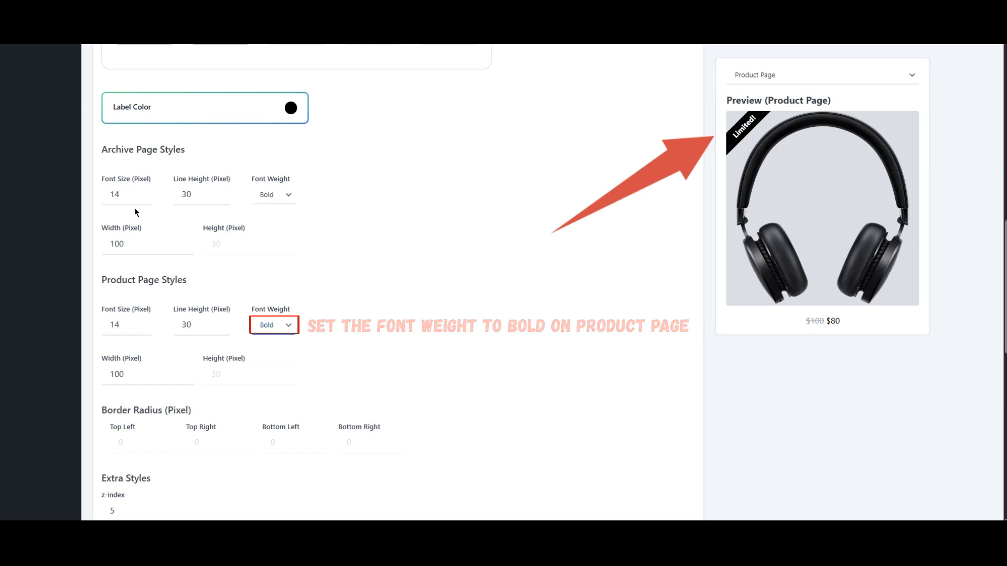
Step: Give the label a shadow of 2 and position it at the bottom left of the product image
{"action": "scroll", "coordinate": [540, 202], "scroll_direction": "down", "scroll_amount": 10}
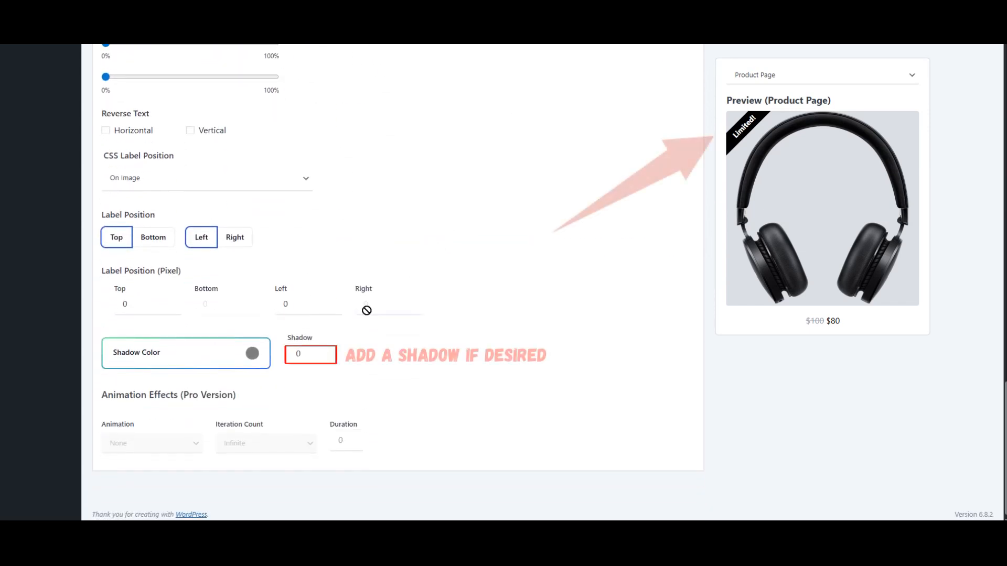
{"action": "left_click", "coordinate": [327, 350]}
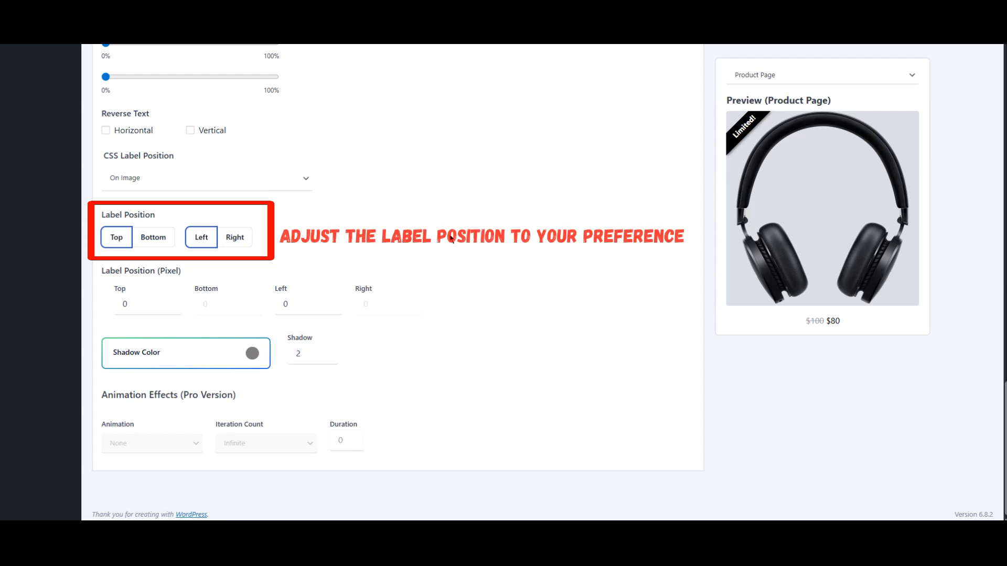
{"action": "left_click", "coordinate": [238, 239]}
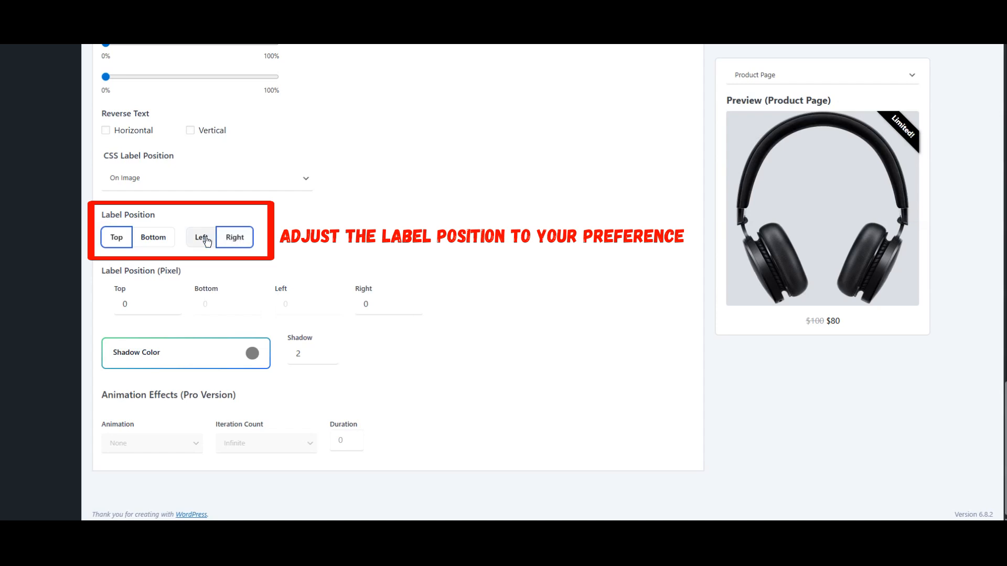
{"action": "left_click", "coordinate": [154, 239]}
{"action": "left_click", "coordinate": [198, 241]}
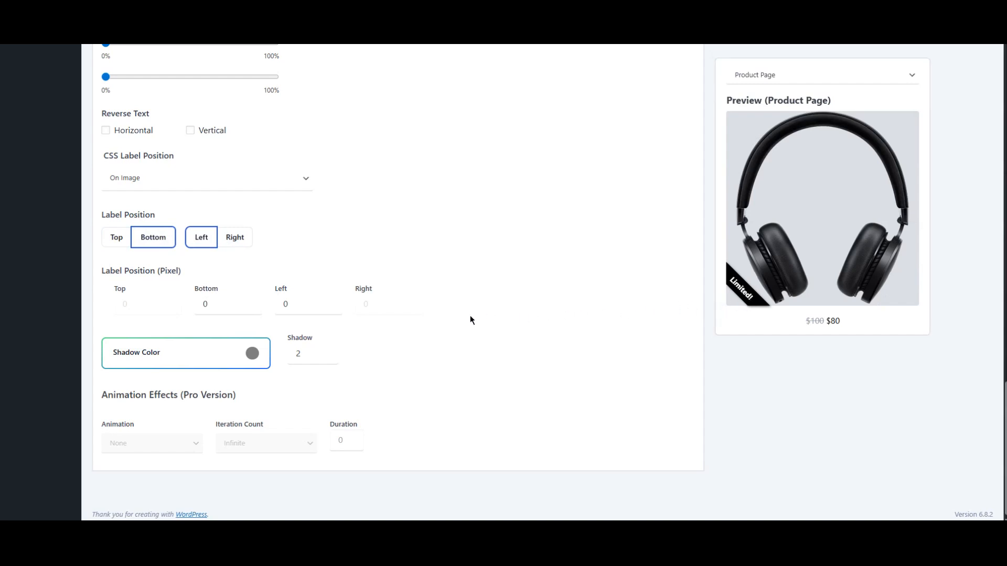
Step: Limit the badge to the included product Pan Stik Foundation and save the badge
{"action": "scroll", "coordinate": [471, 317], "scroll_direction": "up", "scroll_amount": 15}
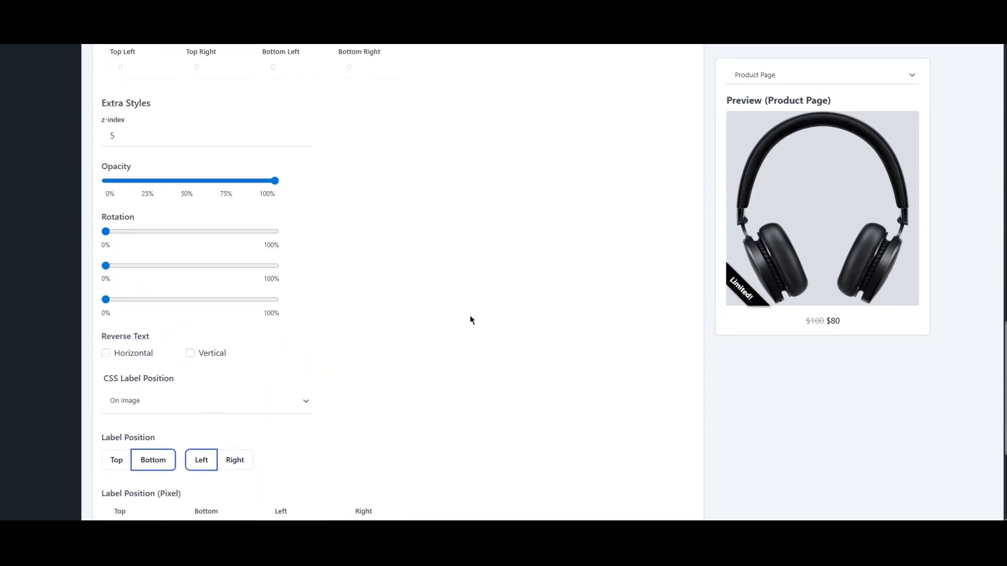
{"action": "scroll", "coordinate": [470, 320], "scroll_direction": "up", "scroll_amount": 7}
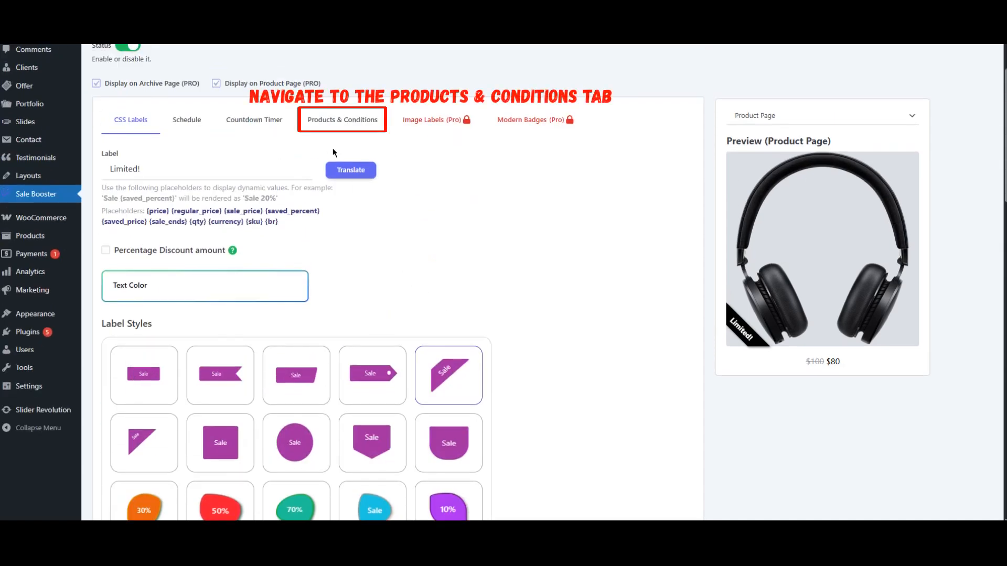
{"action": "left_click", "coordinate": [334, 121]}
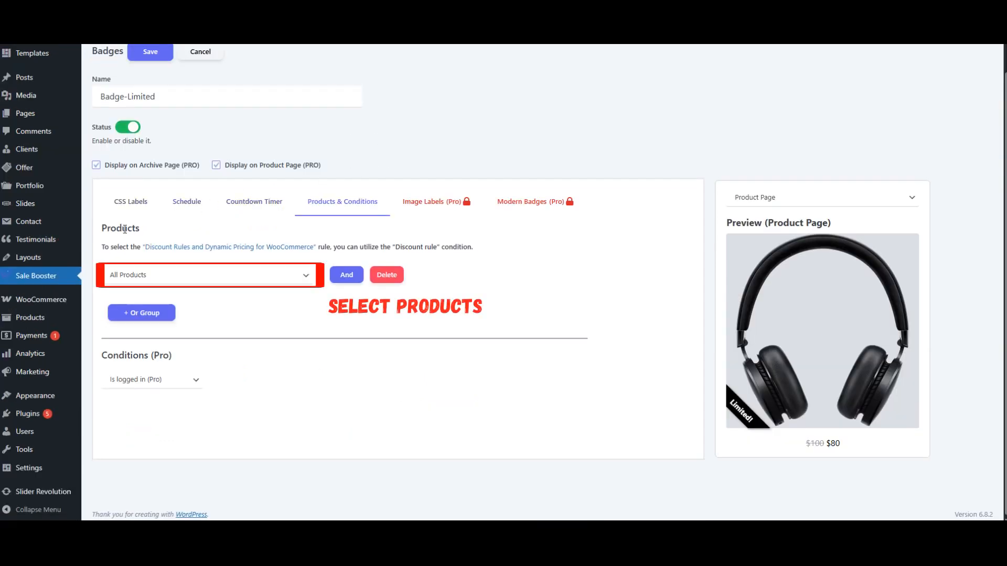
{"action": "left_click", "coordinate": [234, 275]}
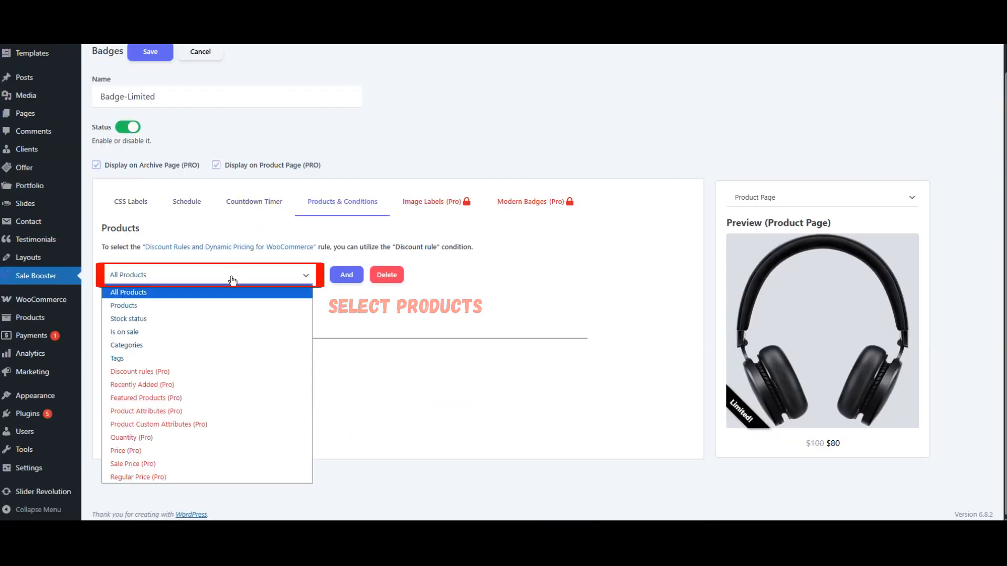
{"action": "left_click", "coordinate": [197, 307]}
{"action": "left_click", "coordinate": [278, 275]}
{"action": "left_click", "coordinate": [251, 293]}
{"action": "left_click", "coordinate": [373, 278]}
{"action": "type", "text": "pan"}
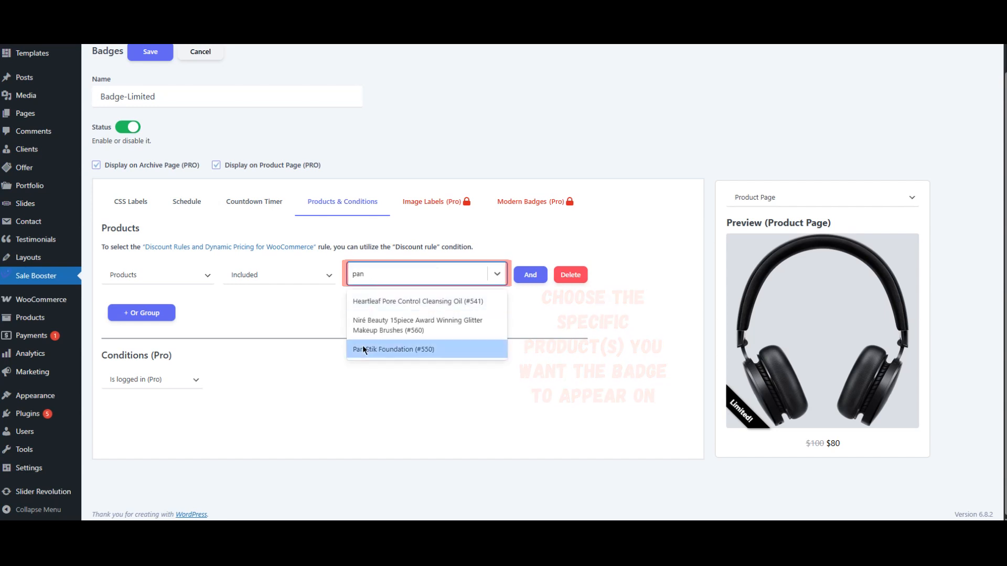
{"action": "left_click", "coordinate": [363, 349]}
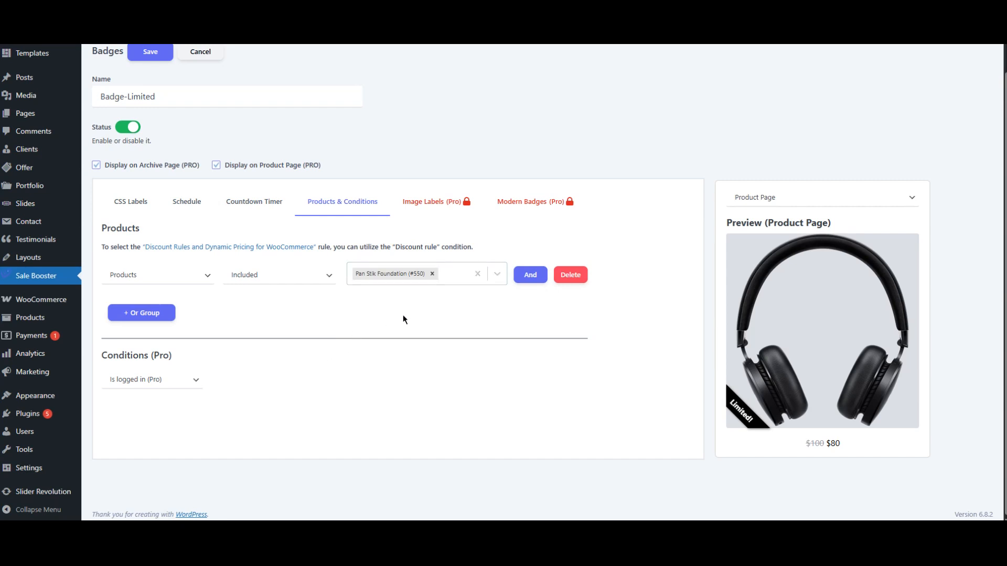
{"action": "scroll", "coordinate": [402, 318], "scroll_direction": "up", "scroll_amount": 1}
{"action": "left_click", "coordinate": [151, 94]}
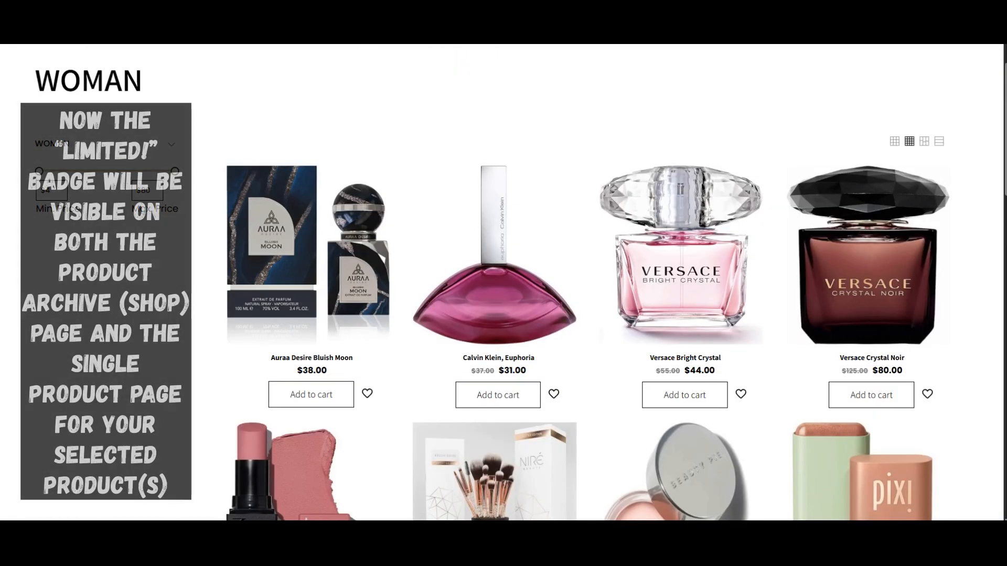
Step: Check the Limited! badge on Pan Stik Foundation in the shop's product list and on its product page
{"action": "scroll", "coordinate": [451, 105], "scroll_direction": "down", "scroll_amount": 10}
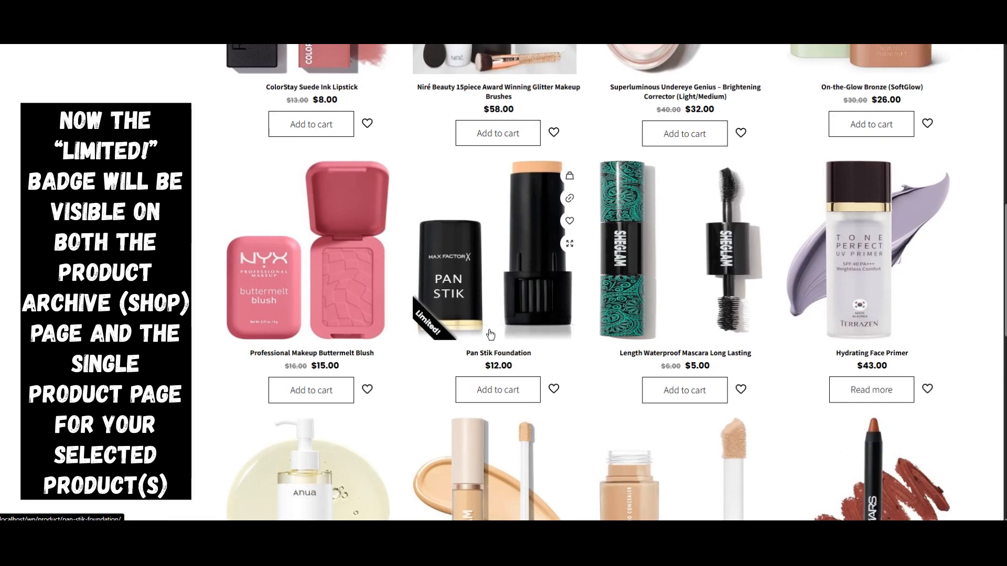
{"action": "left_click", "coordinate": [530, 315]}
{"action": "scroll", "coordinate": [825, 387], "scroll_direction": "down", "scroll_amount": 1}
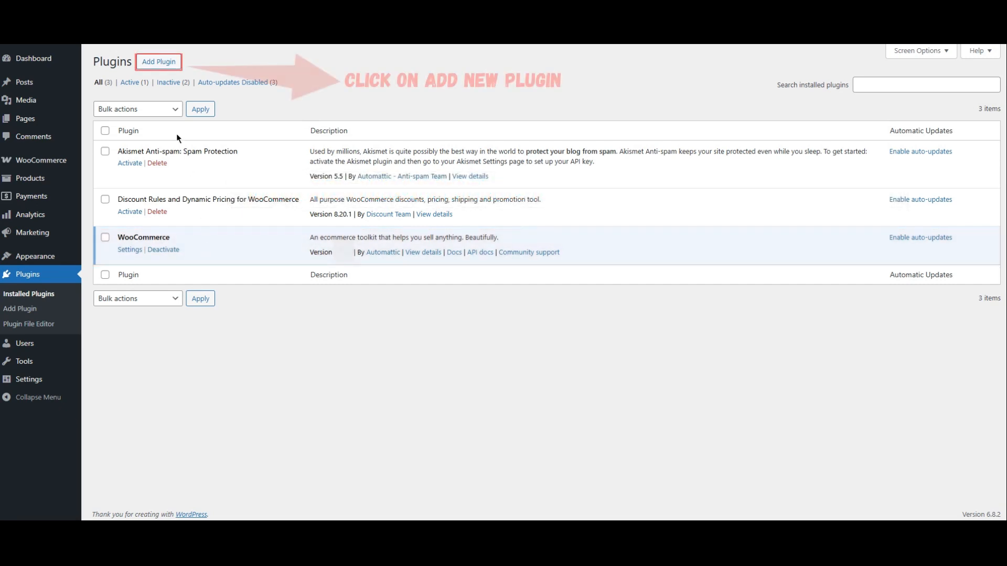
Step: Search the plugin directory for "asanaplugins", and install and activate Product Badge, Label, Countdown Timer for WooCommerce – Sale Booster
{"action": "left_click", "coordinate": [160, 62]}
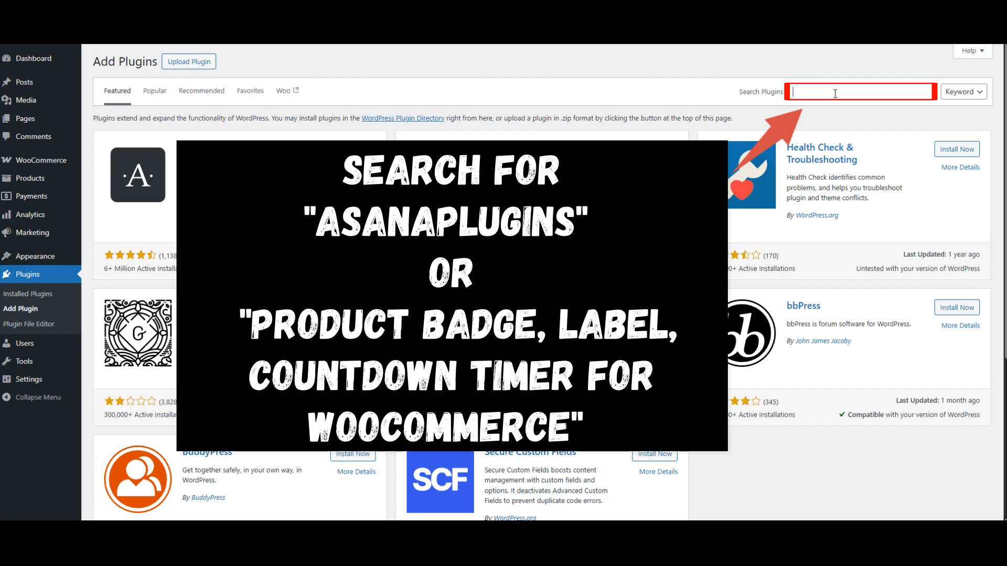
{"action": "type", "text": "asanaplugins"}
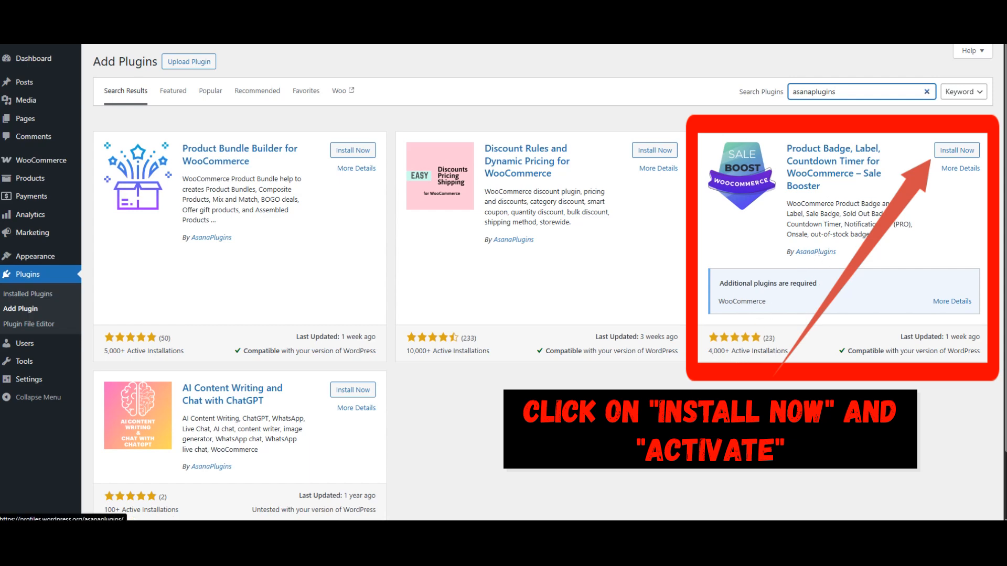
{"action": "left_click", "coordinate": [963, 152]}
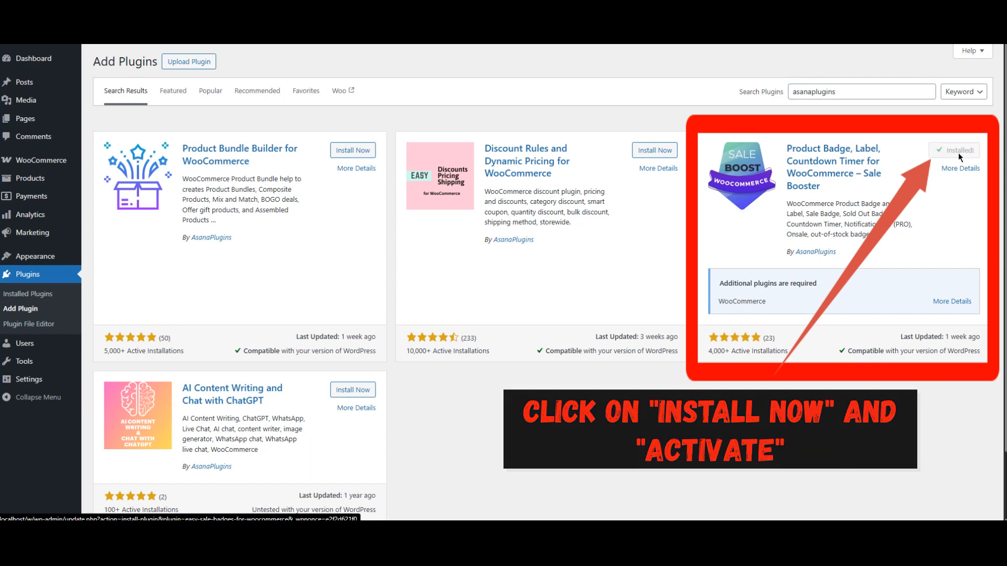
{"action": "left_click", "coordinate": [959, 152]}
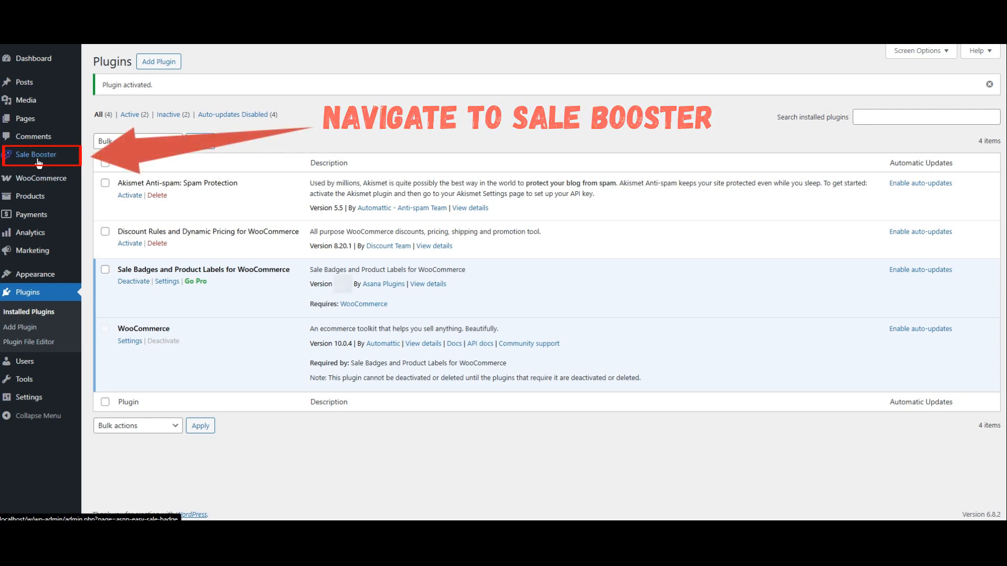
Step: Start a new badge in Sale Booster and look through its CSS label settings and label styles
{"action": "left_click", "coordinate": [38, 161]}
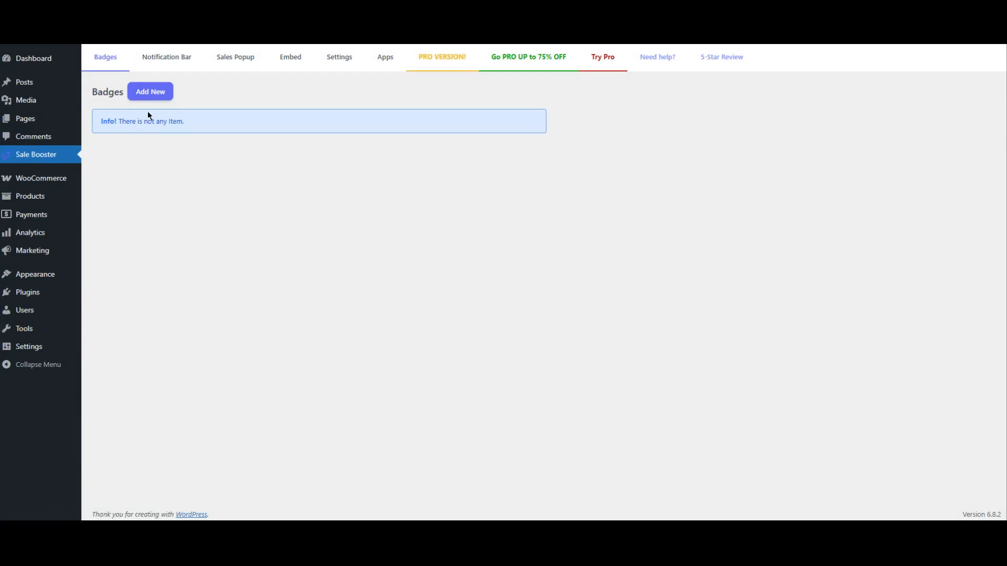
{"action": "left_click", "coordinate": [160, 99]}
{"action": "scroll", "coordinate": [561, 188], "scroll_direction": "down", "scroll_amount": 2}
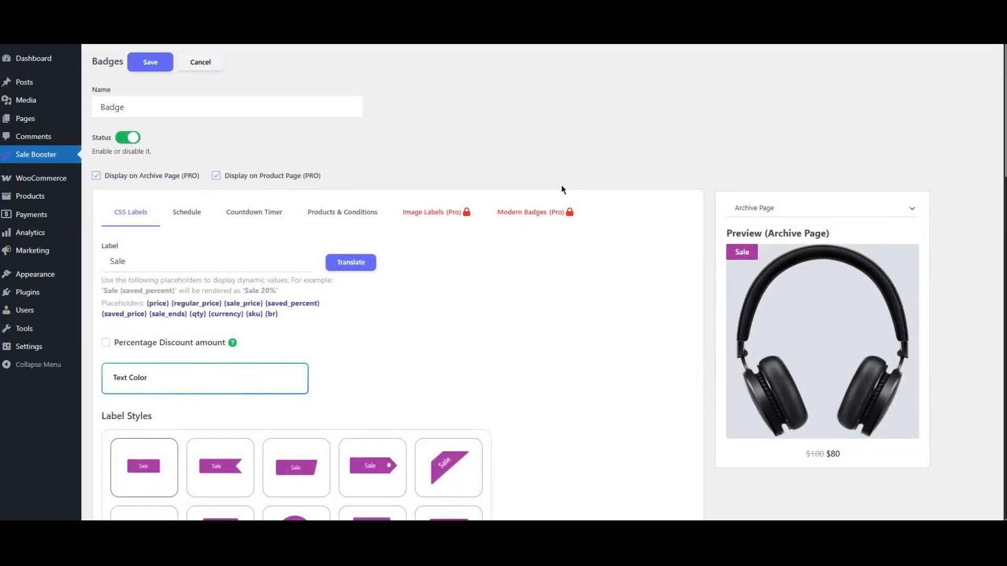
{"action": "scroll", "coordinate": [563, 189], "scroll_direction": "down", "scroll_amount": 2}
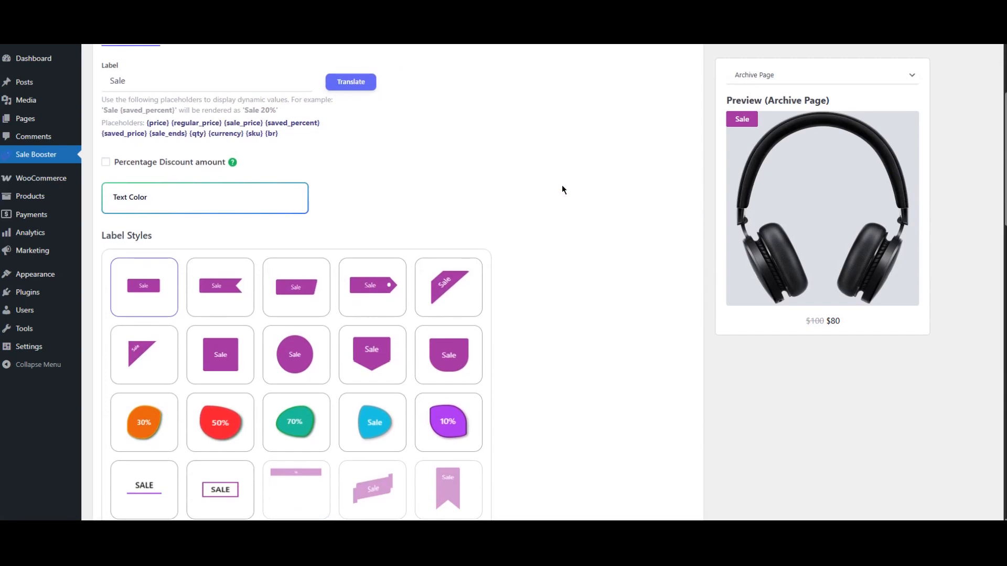
{"action": "scroll", "coordinate": [563, 189], "scroll_direction": "up", "scroll_amount": 2}
Step: Try the Out of Image countdown timer position to see its timer styles, and switch back to On Image
{"action": "left_click", "coordinate": [271, 144]}
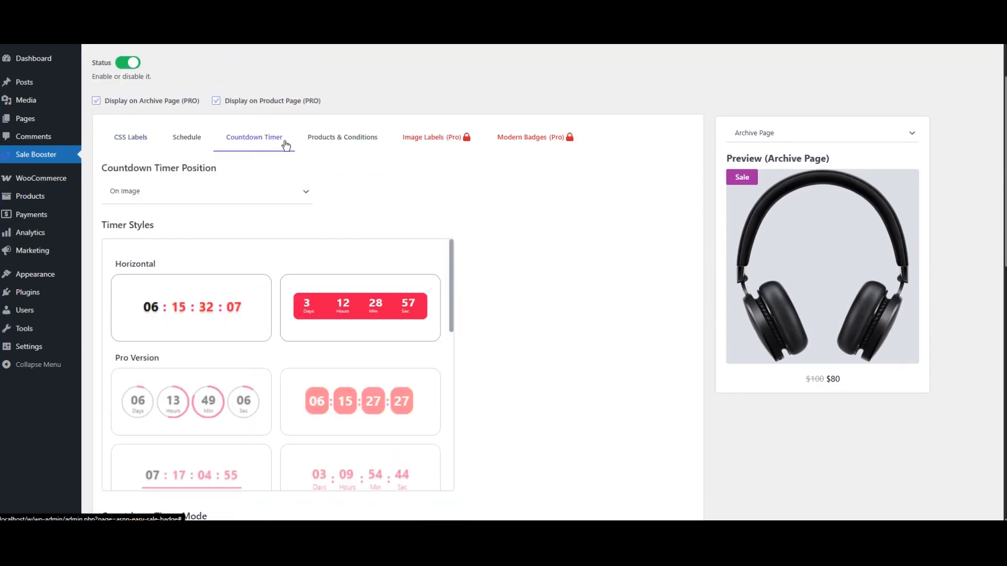
{"action": "left_click", "coordinate": [190, 197]}
{"action": "left_click", "coordinate": [197, 220]}
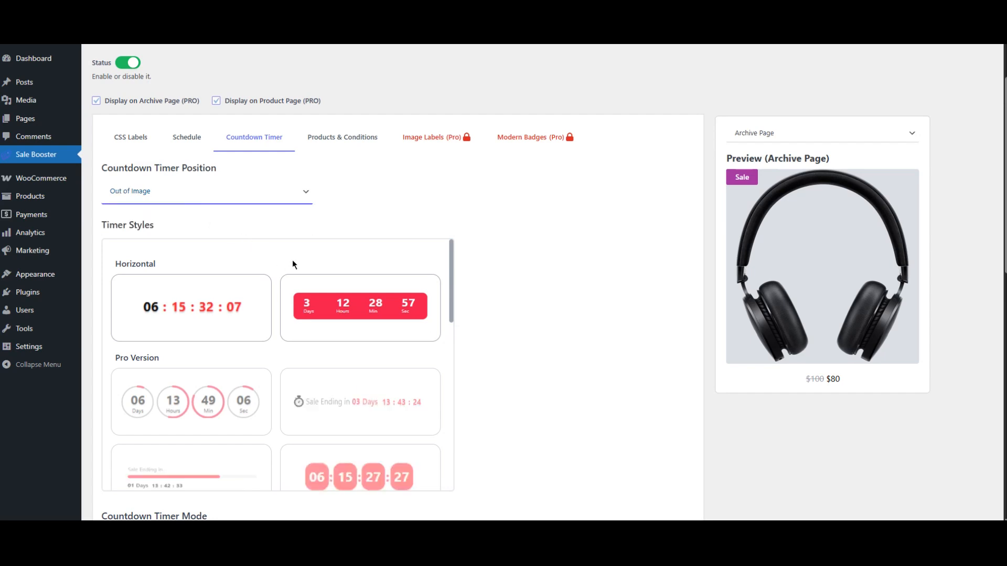
{"action": "left_click", "coordinate": [247, 203]}
{"action": "left_click", "coordinate": [239, 208]}
{"action": "scroll", "coordinate": [341, 207], "scroll_direction": "up", "scroll_amount": 2}
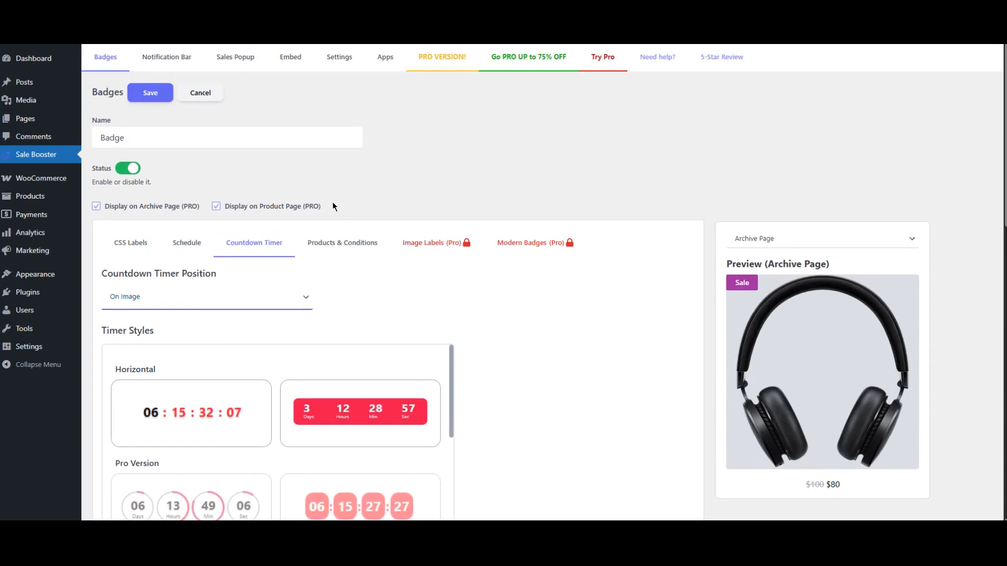
Step: Look over Sale Booster's notification bar templates, sales popup types and embed types
{"action": "left_click", "coordinate": [170, 64]}
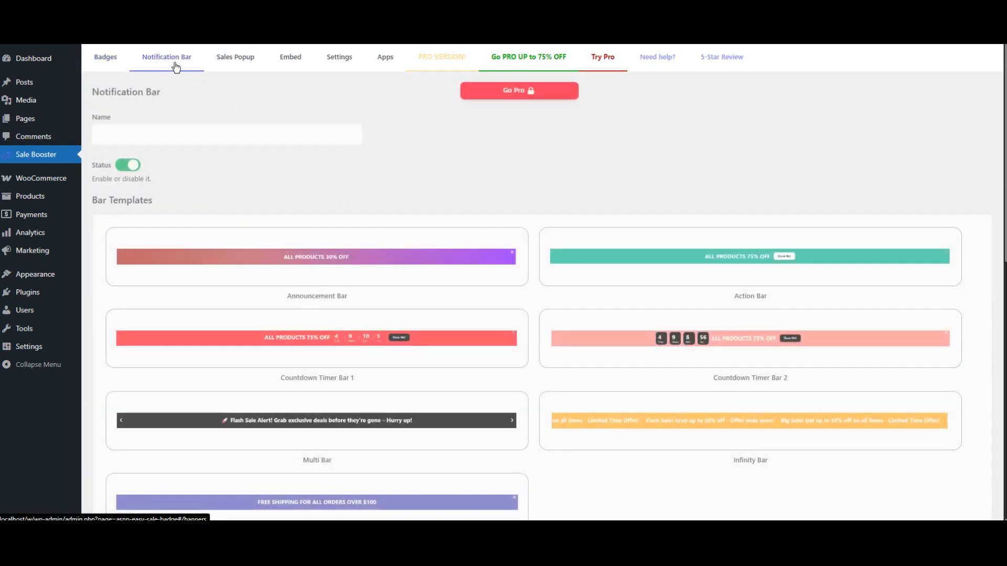
{"action": "left_click", "coordinate": [244, 68]}
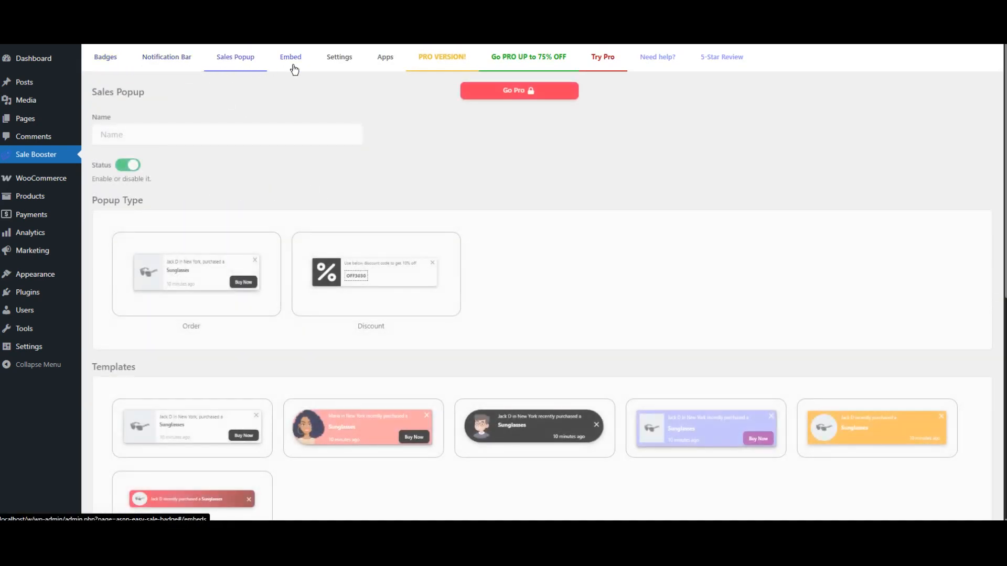
{"action": "left_click", "coordinate": [292, 57]}
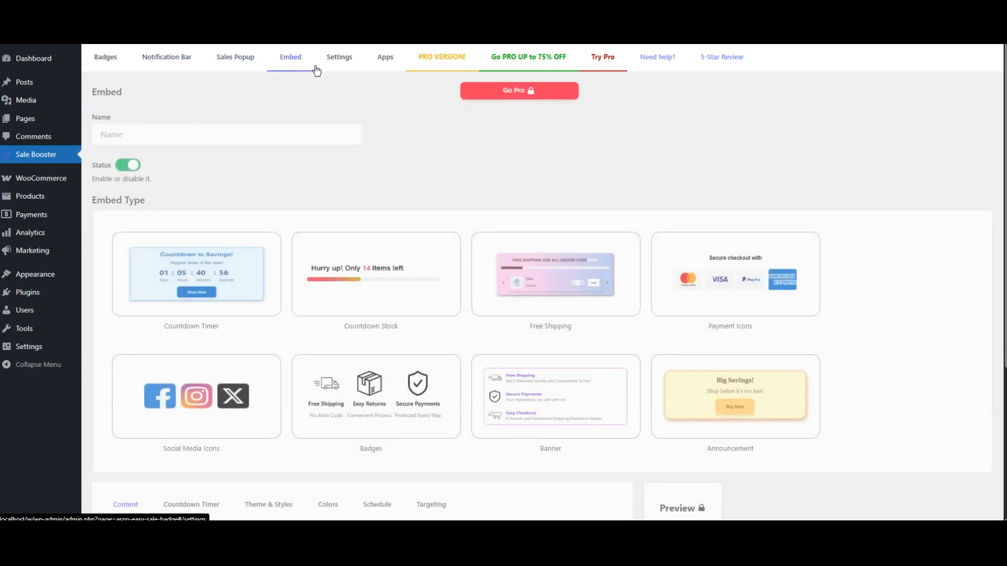
Step: Review the Pro version overview, from the feature showcases through the list of features and benefits
{"action": "left_click", "coordinate": [442, 62]}
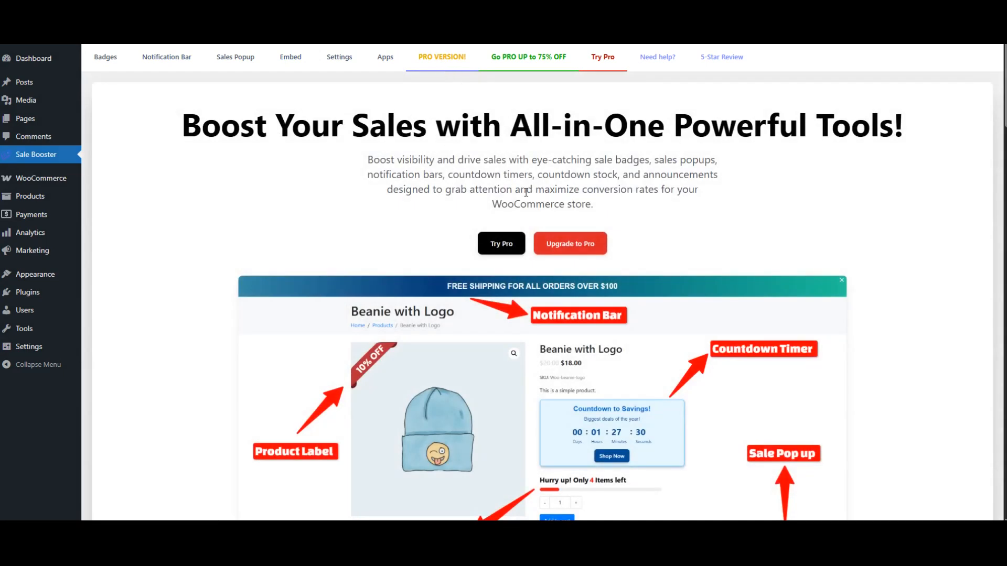
{"action": "scroll", "coordinate": [706, 214], "scroll_direction": "down", "scroll_amount": 10}
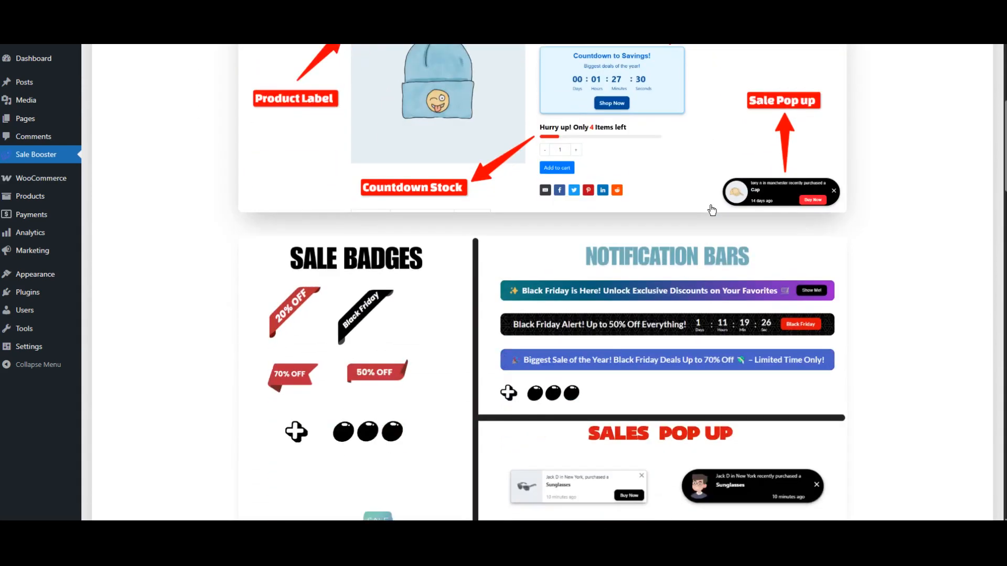
{"action": "scroll", "coordinate": [706, 205], "scroll_direction": "down", "scroll_amount": 10}
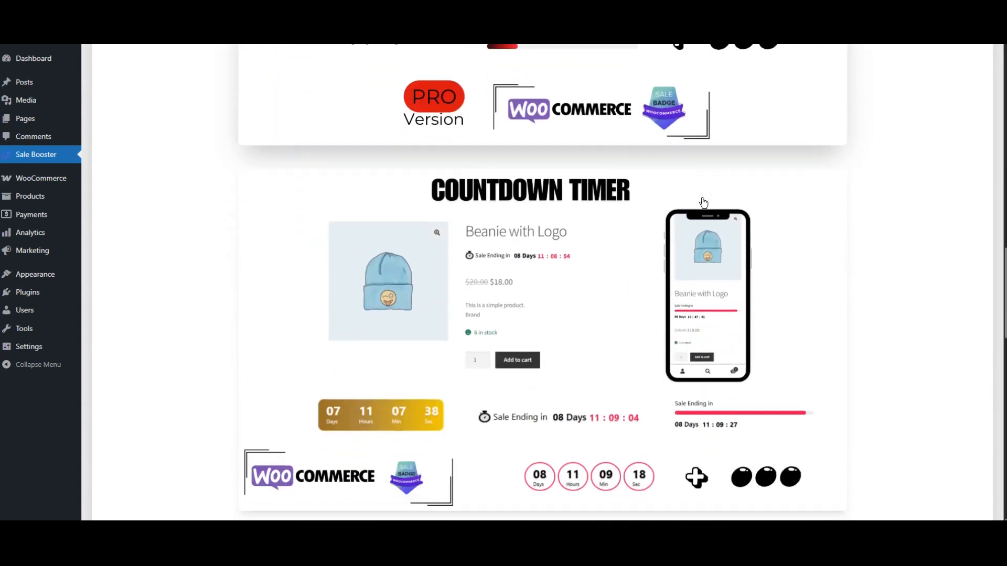
{"action": "scroll", "coordinate": [703, 203], "scroll_direction": "down", "scroll_amount": 6}
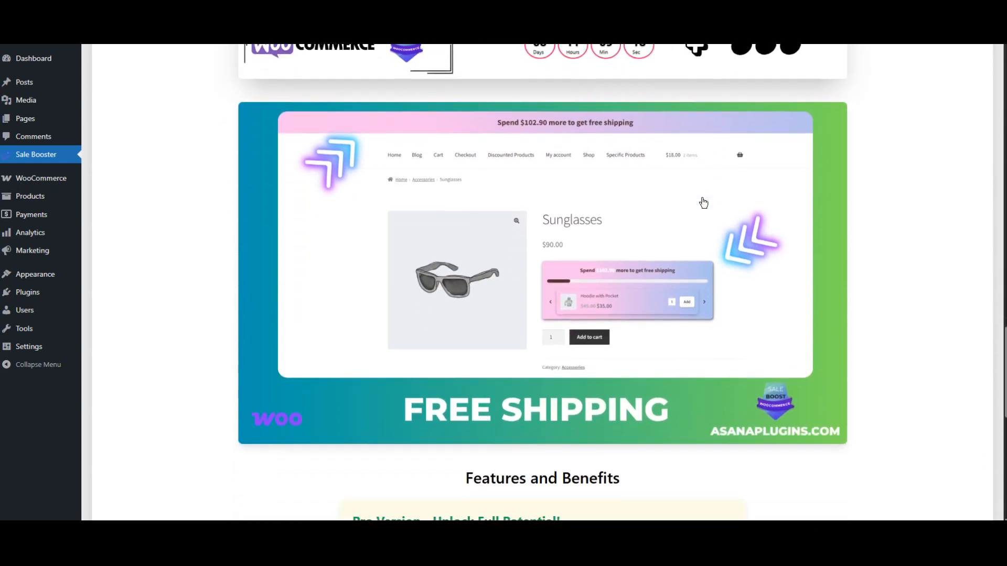
{"action": "scroll", "coordinate": [519, 184], "scroll_direction": "down", "scroll_amount": 5}
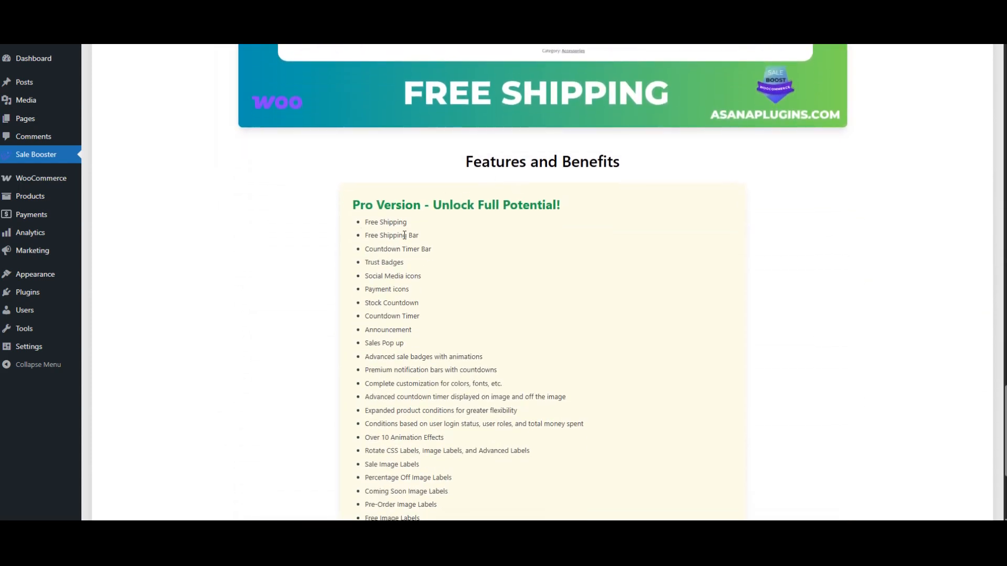
{"action": "scroll", "coordinate": [610, 271], "scroll_direction": "down", "scroll_amount": 4}
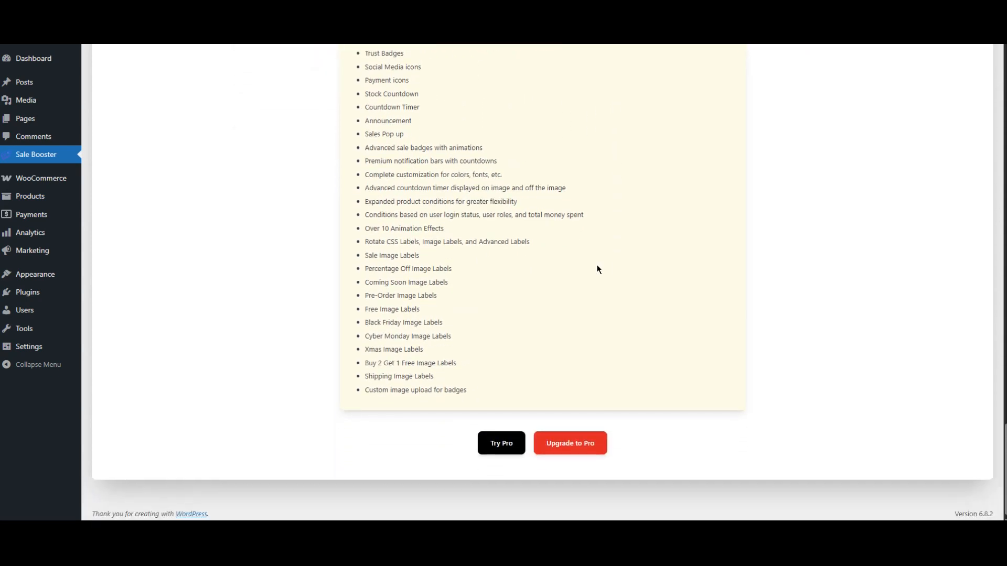
Step: Open the Pro upgrade page and examine its subscription options, support links, plugin details and examples list
{"action": "left_click", "coordinate": [562, 443]}
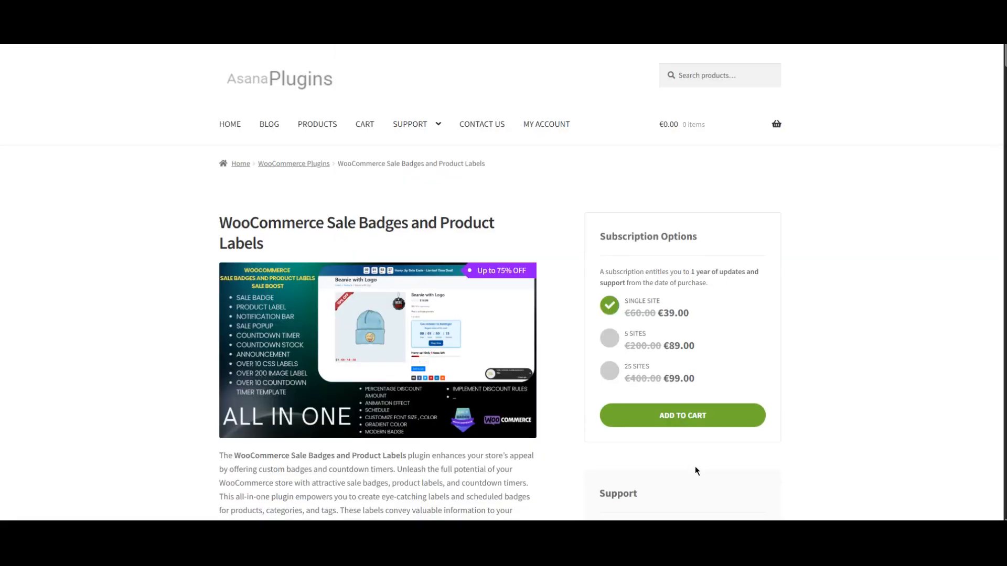
{"action": "scroll", "coordinate": [695, 469], "scroll_direction": "down", "scroll_amount": 3}
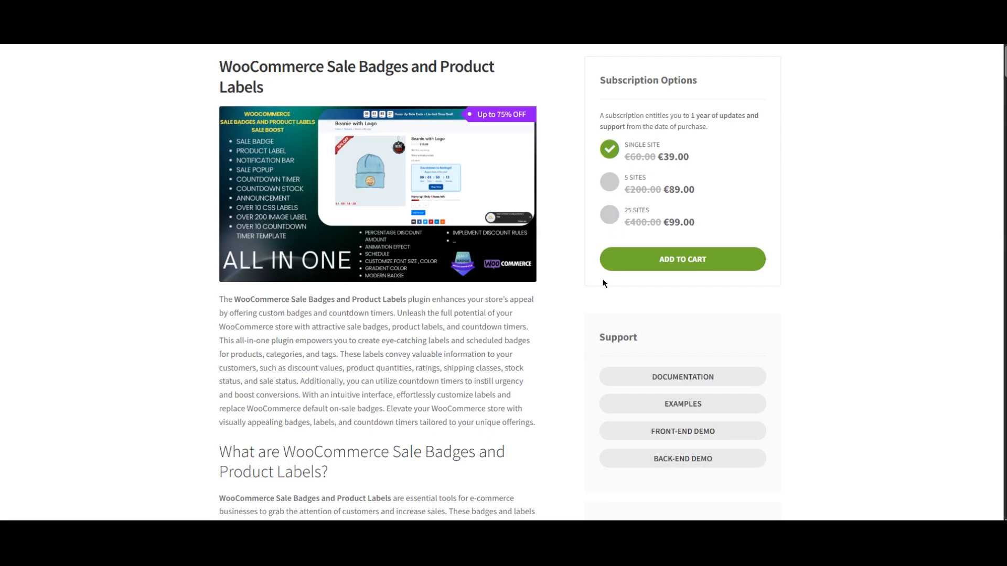
{"action": "scroll", "coordinate": [853, 393], "scroll_direction": "down", "scroll_amount": 2}
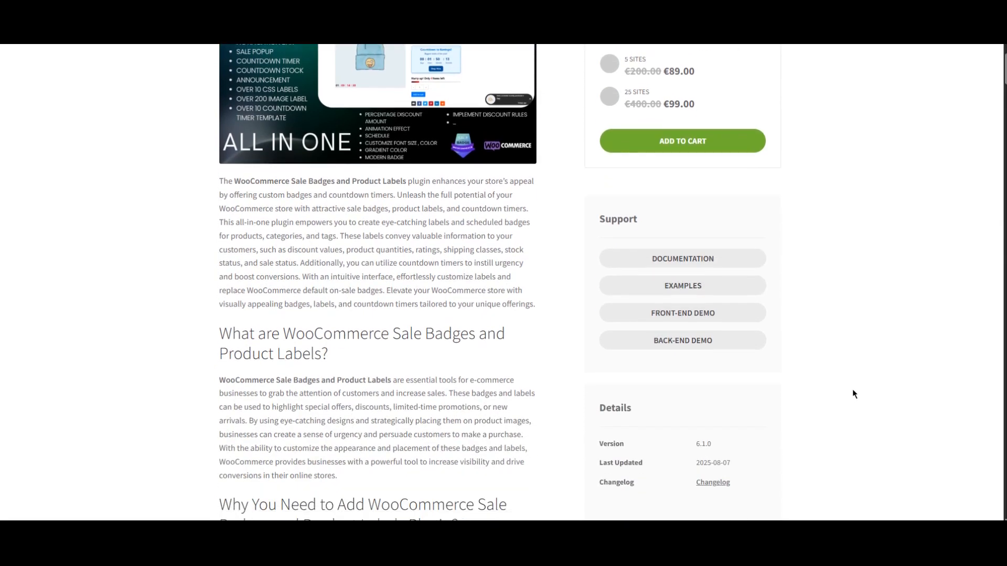
{"action": "scroll", "coordinate": [853, 392], "scroll_direction": "down", "scroll_amount": 2}
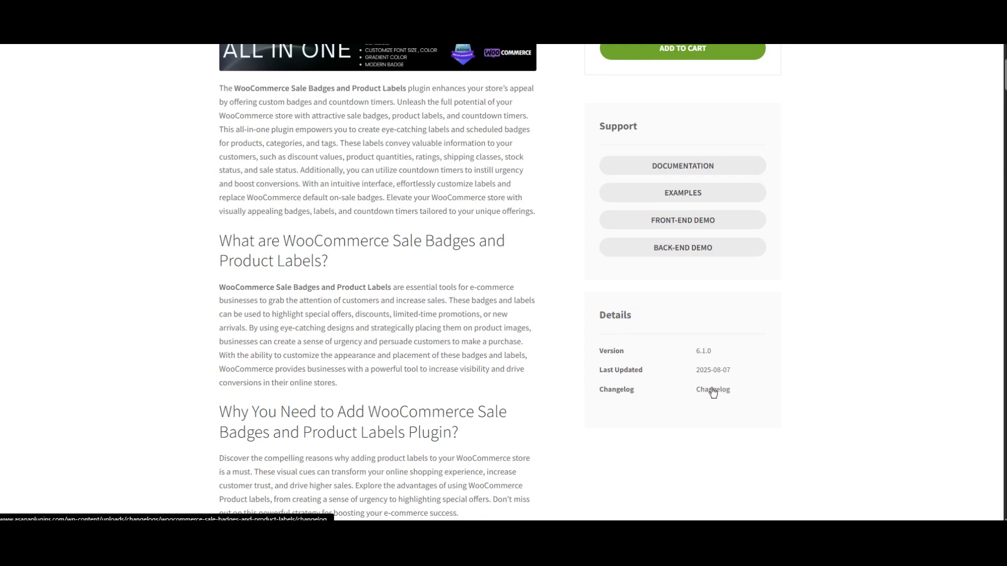
{"action": "left_click", "coordinate": [676, 196]}
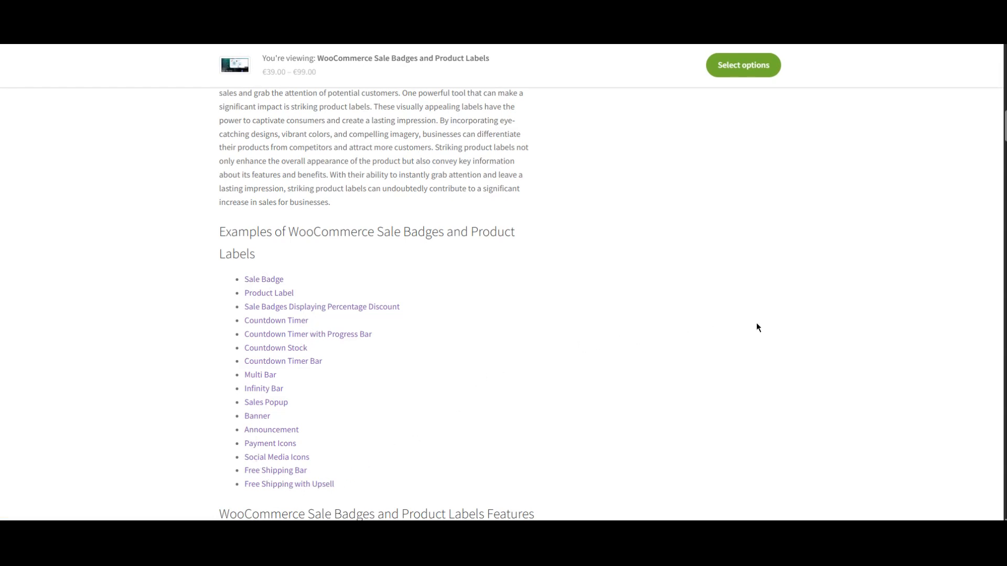
{"action": "scroll", "coordinate": [757, 328], "scroll_direction": "up", "scroll_amount": 15}
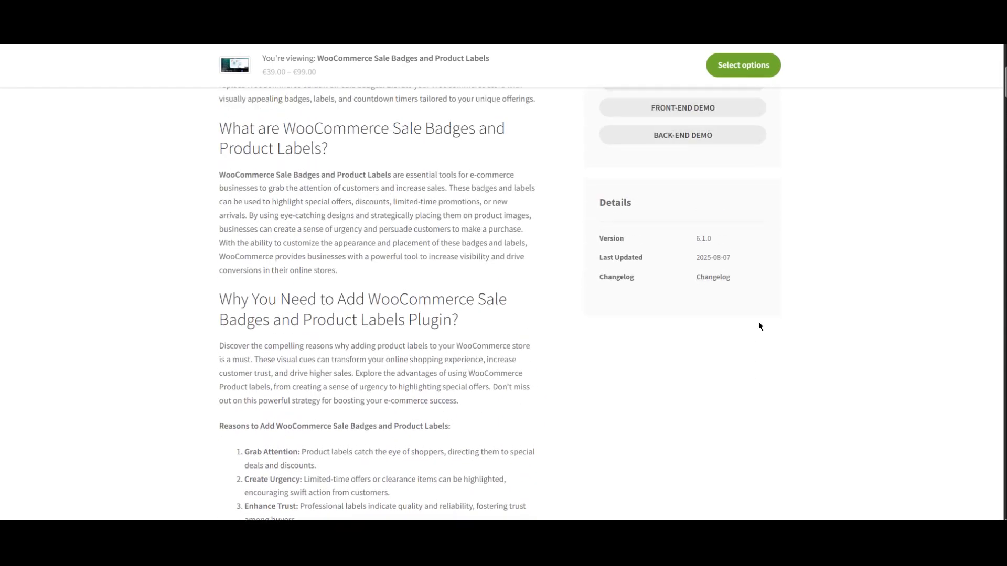
{"action": "scroll", "coordinate": [759, 322], "scroll_direction": "up", "scroll_amount": 8}
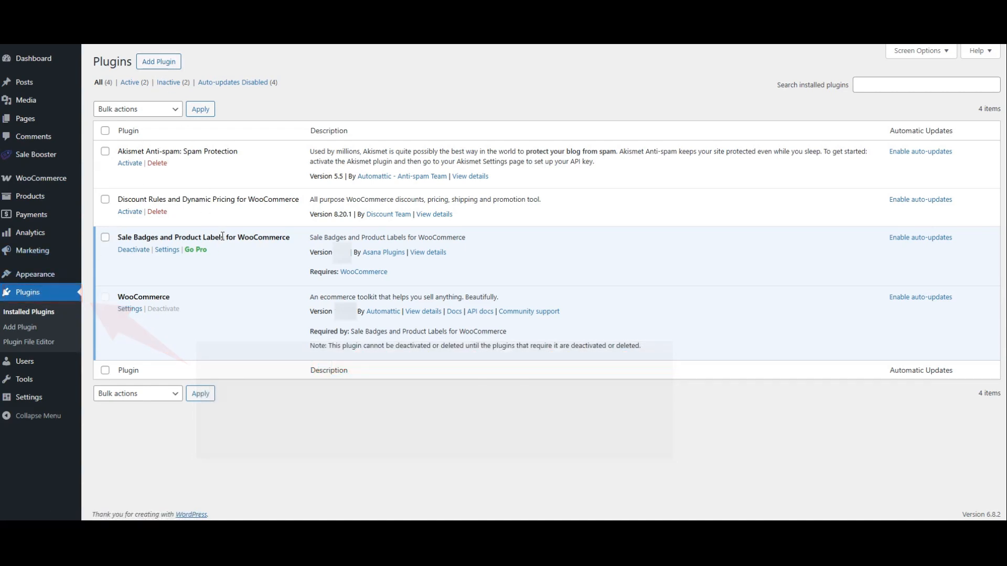
Step: Upload the easy-sale-badges-for-woocommerce-pro zip file as a new plugin, install it and activate it
{"action": "left_click", "coordinate": [159, 62]}
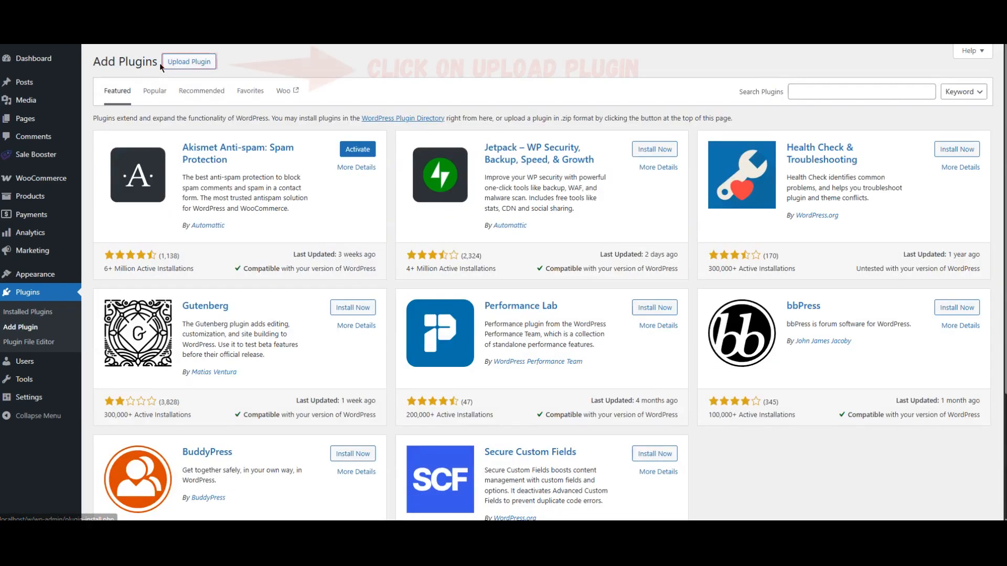
{"action": "left_click", "coordinate": [191, 63]}
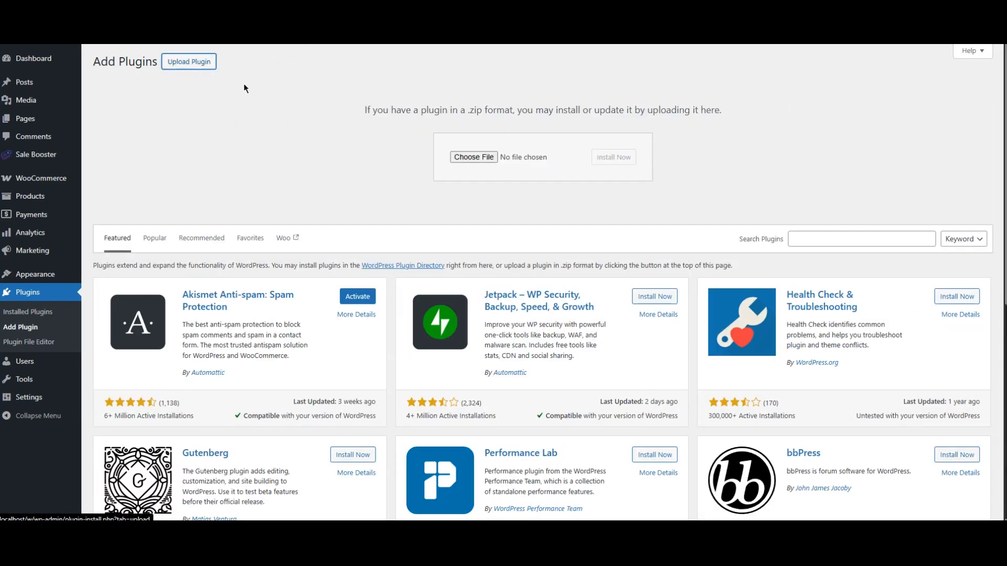
{"action": "left_click", "coordinate": [474, 158]}
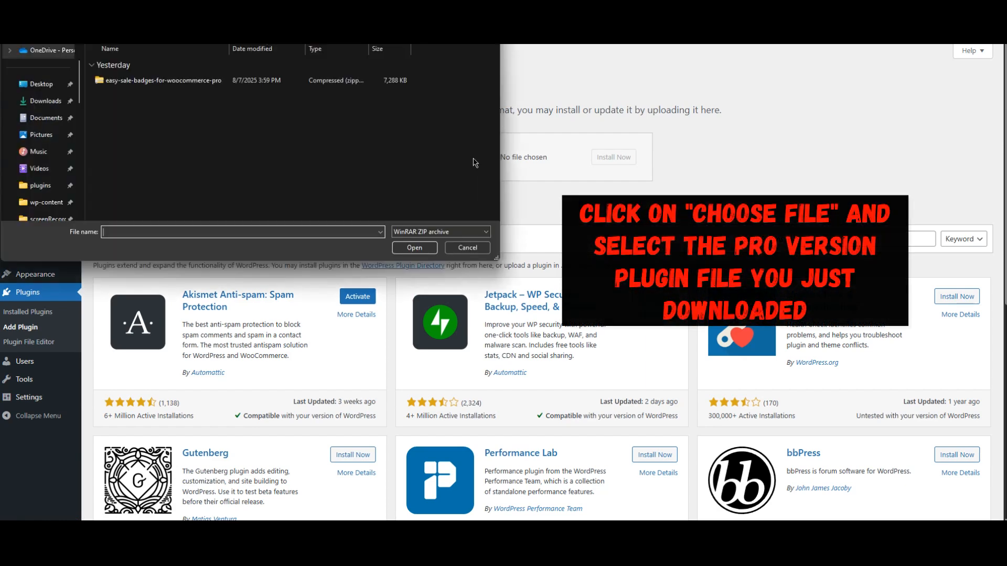
{"action": "double_click", "coordinate": [165, 86]}
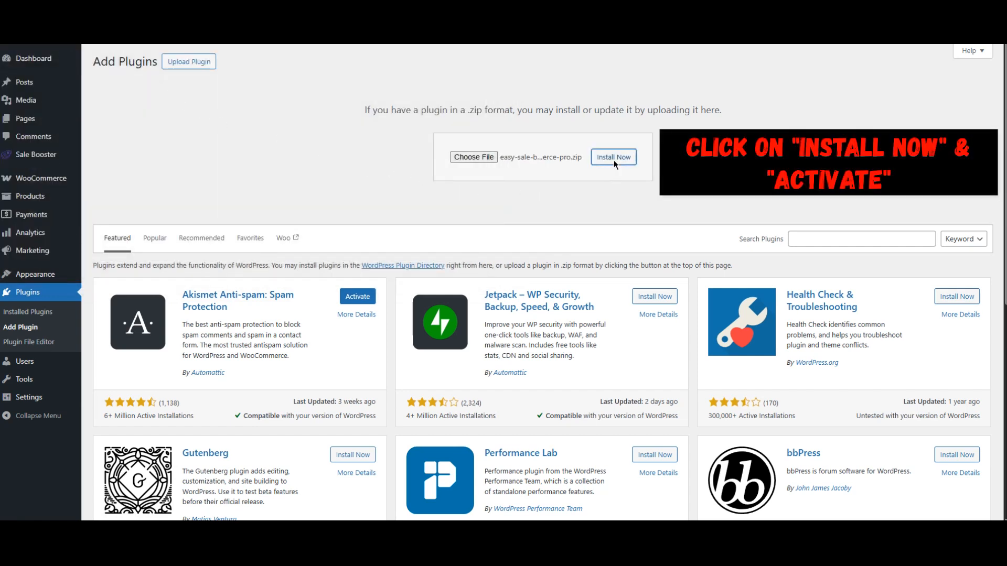
{"action": "left_click", "coordinate": [613, 159]}
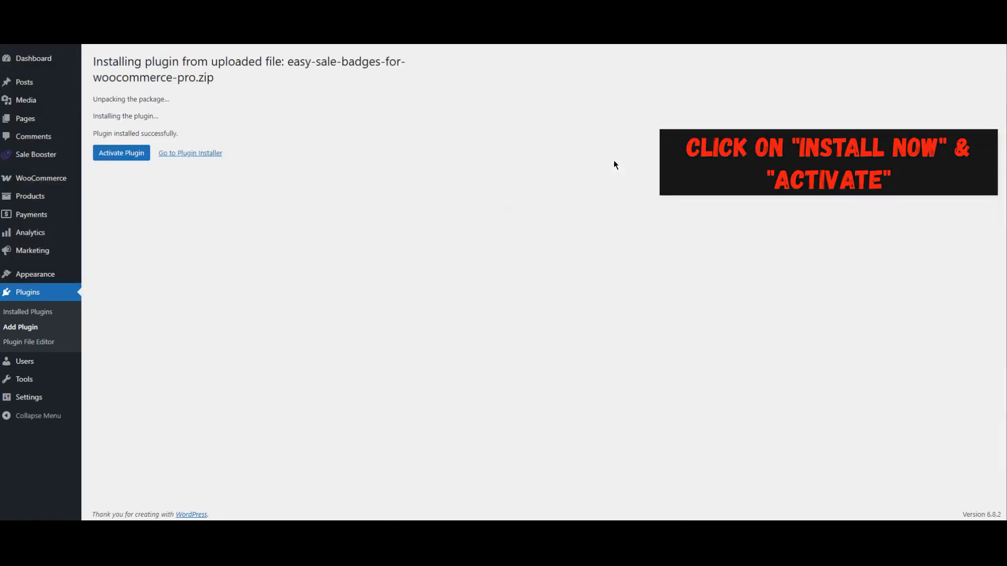
{"action": "left_click", "coordinate": [121, 153]}
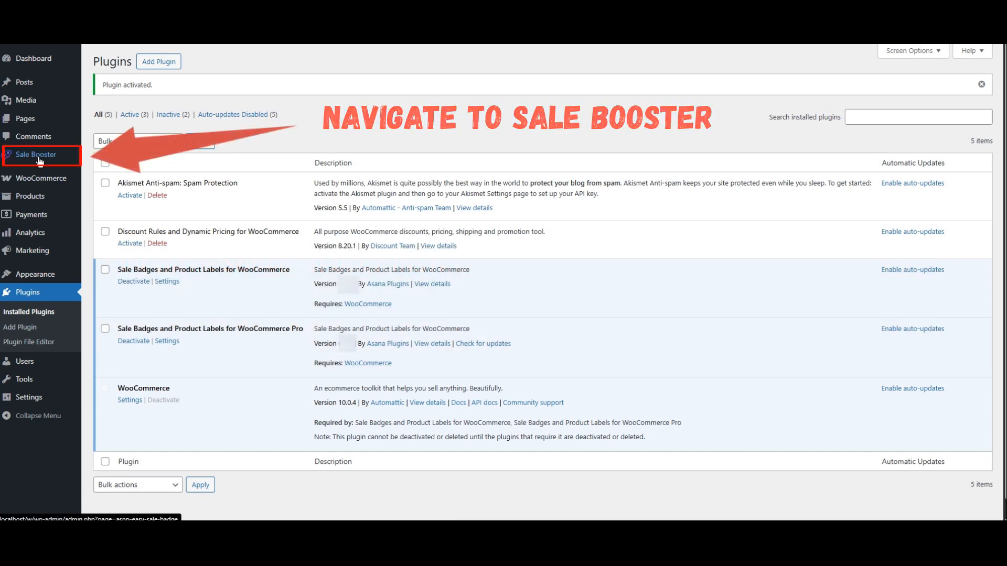
Step: Start a new Sale Booster badge and look over its CSS labels, image labels and modern badge styles
{"action": "left_click", "coordinate": [38, 160]}
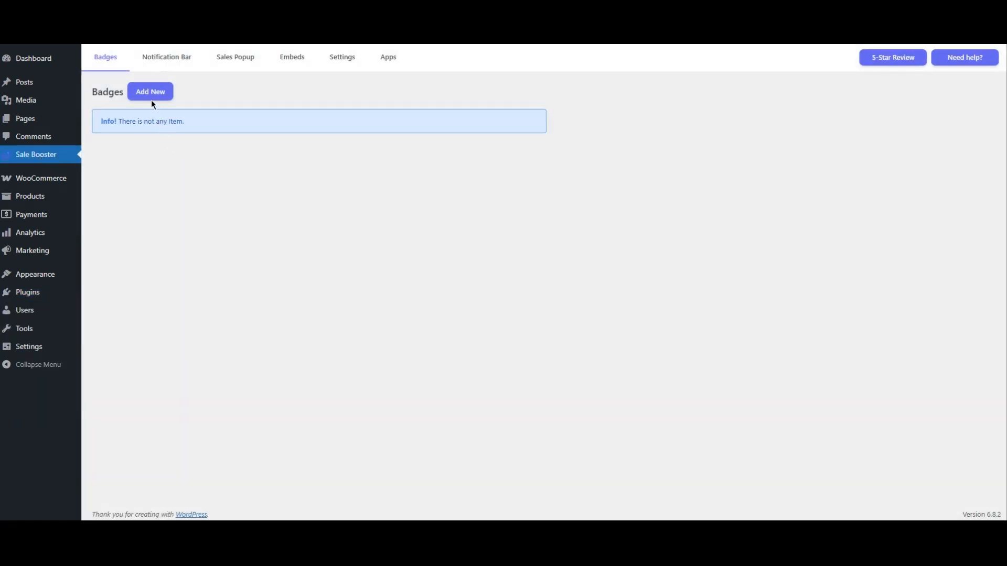
{"action": "left_click", "coordinate": [150, 100]}
{"action": "scroll", "coordinate": [359, 223], "scroll_direction": "down", "scroll_amount": 5}
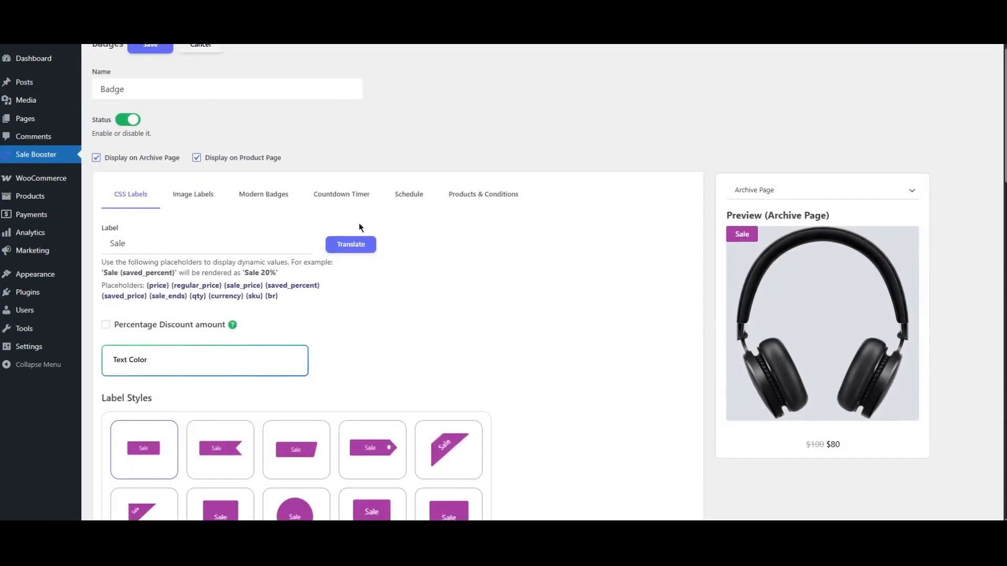
{"action": "scroll", "coordinate": [360, 225], "scroll_direction": "up", "scroll_amount": 3}
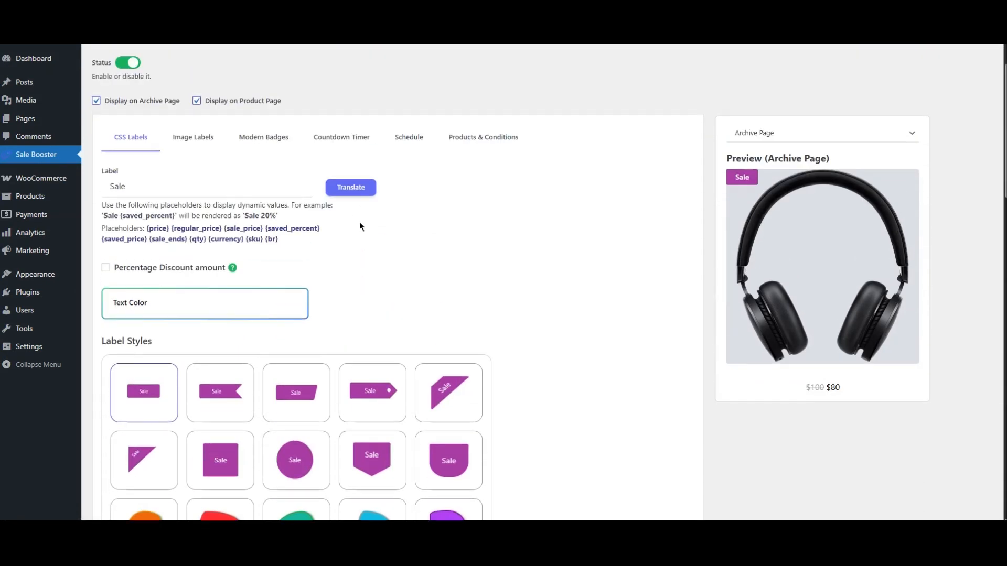
{"action": "left_click", "coordinate": [215, 153]}
{"action": "left_click", "coordinate": [264, 138]}
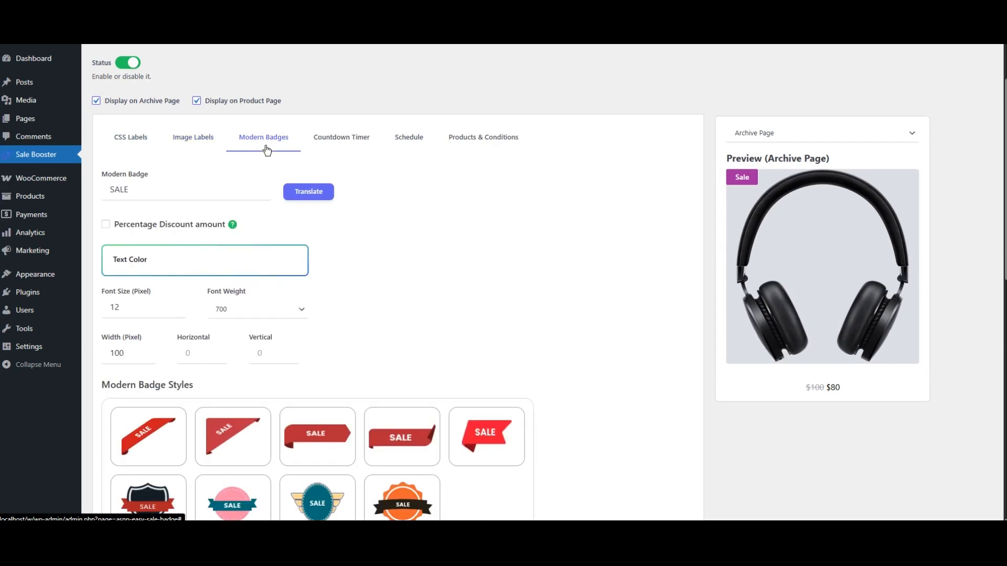
Step: Compare the badge's countdown timer styles for the On Image and Out of Image positions
{"action": "left_click", "coordinate": [345, 148]}
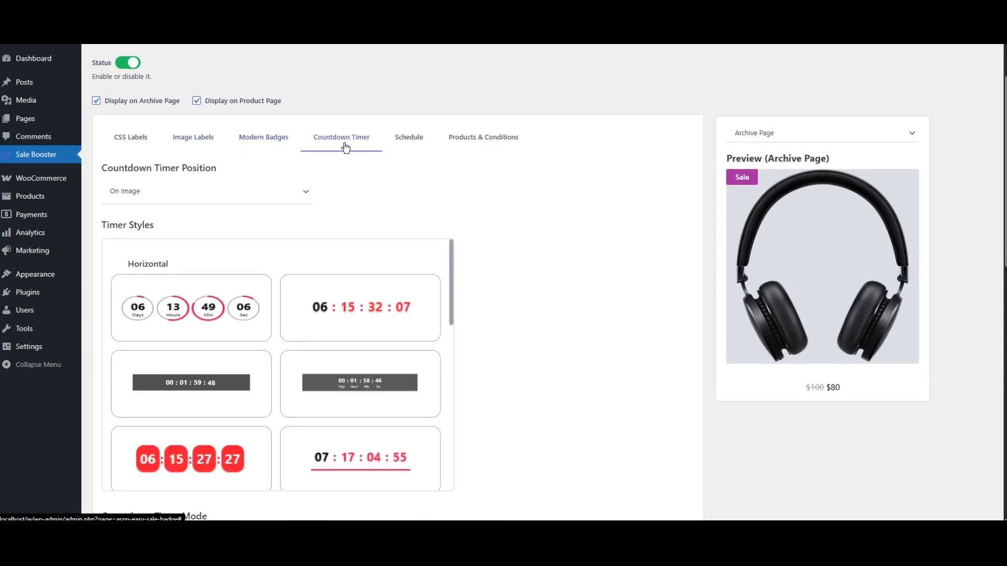
{"action": "left_click", "coordinate": [197, 194]}
{"action": "left_click", "coordinate": [157, 225]}
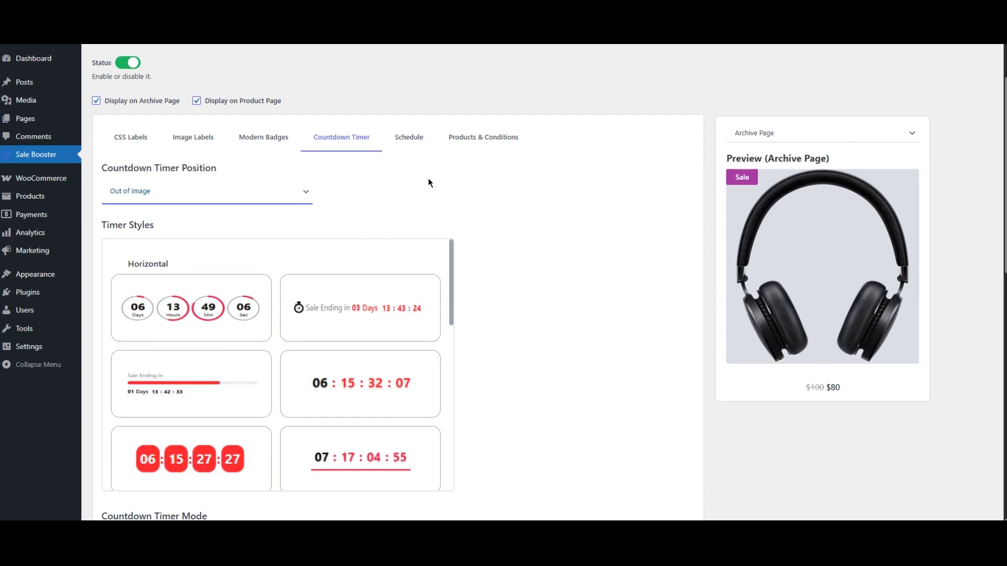
Step: Examine which product rules can be chosen in the badge's products and conditions settings
{"action": "left_click", "coordinate": [481, 152]}
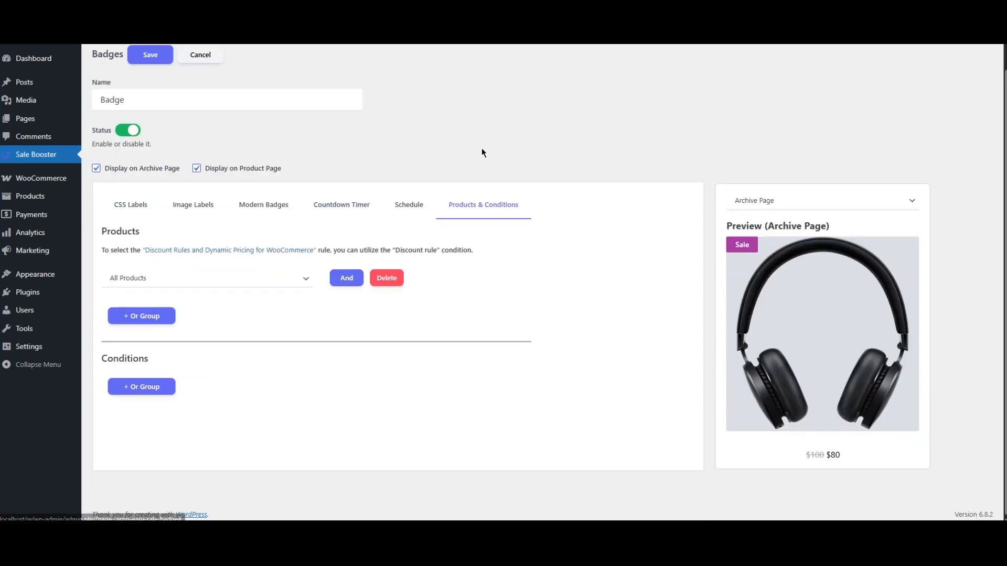
{"action": "left_click", "coordinate": [249, 283]}
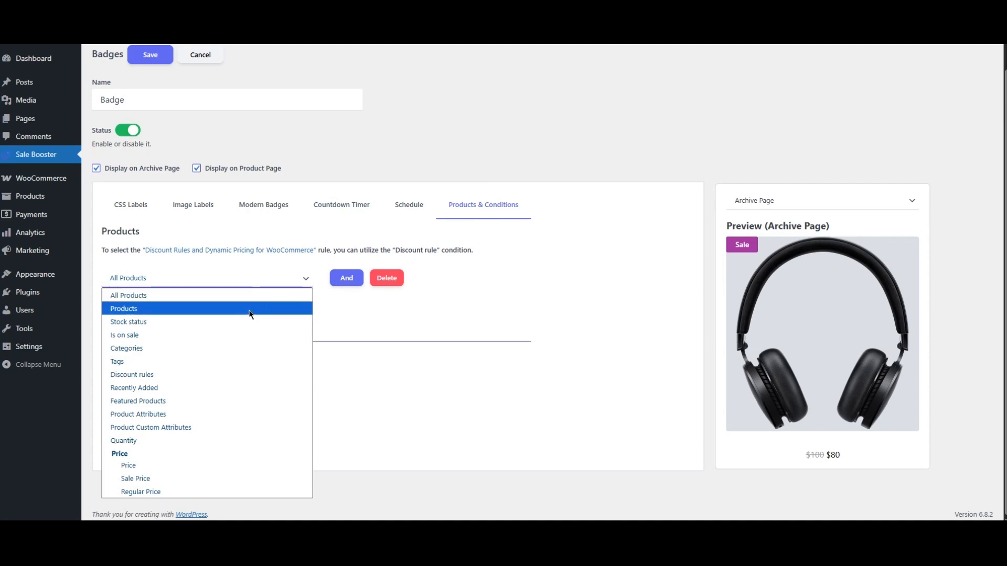
{"action": "left_click", "coordinate": [401, 310]}
{"action": "scroll", "coordinate": [396, 311], "scroll_direction": "up", "scroll_amount": 1}
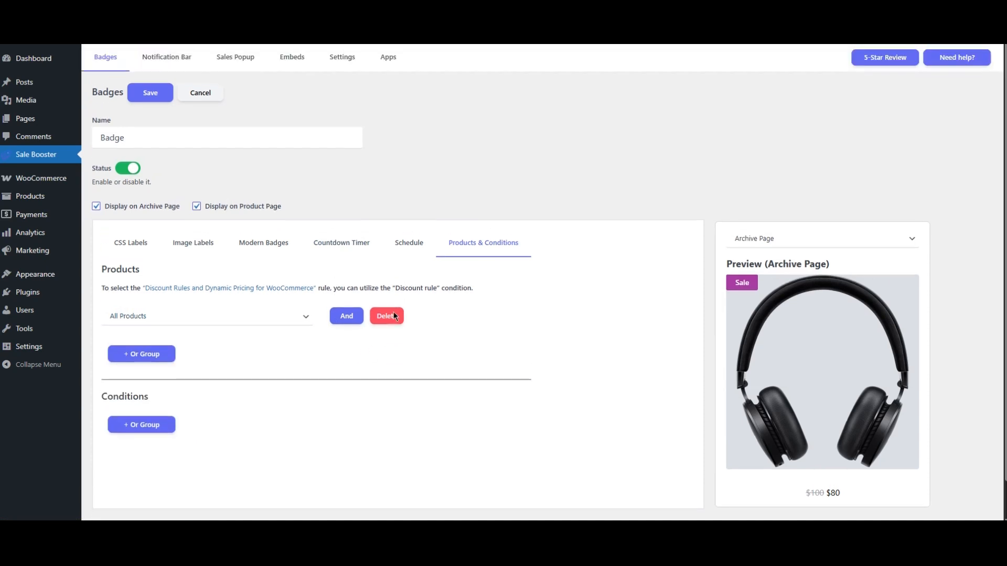
Step: Start a new notification bar and look over the available bar templates
{"action": "left_click", "coordinate": [175, 66]}
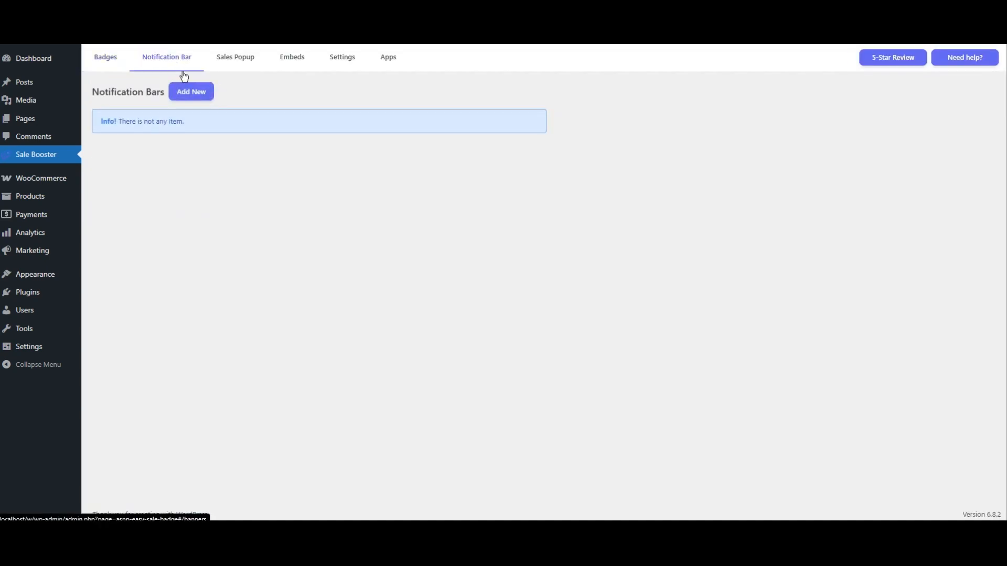
{"action": "left_click", "coordinate": [191, 92]}
{"action": "scroll", "coordinate": [368, 172], "scroll_direction": "down", "scroll_amount": 1}
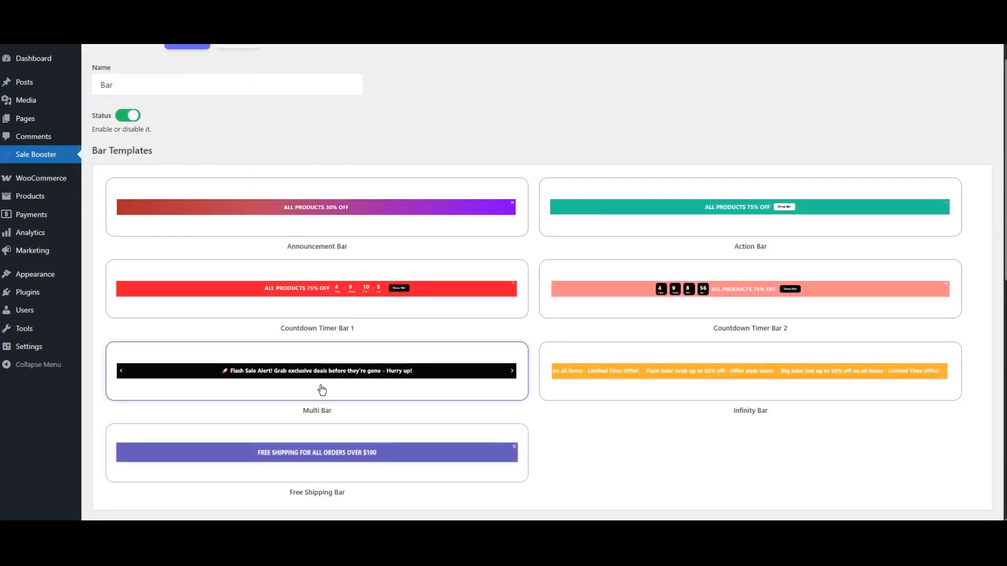
{"action": "scroll", "coordinate": [311, 313], "scroll_direction": "up", "scroll_amount": 1}
{"action": "left_click", "coordinate": [263, 130]}
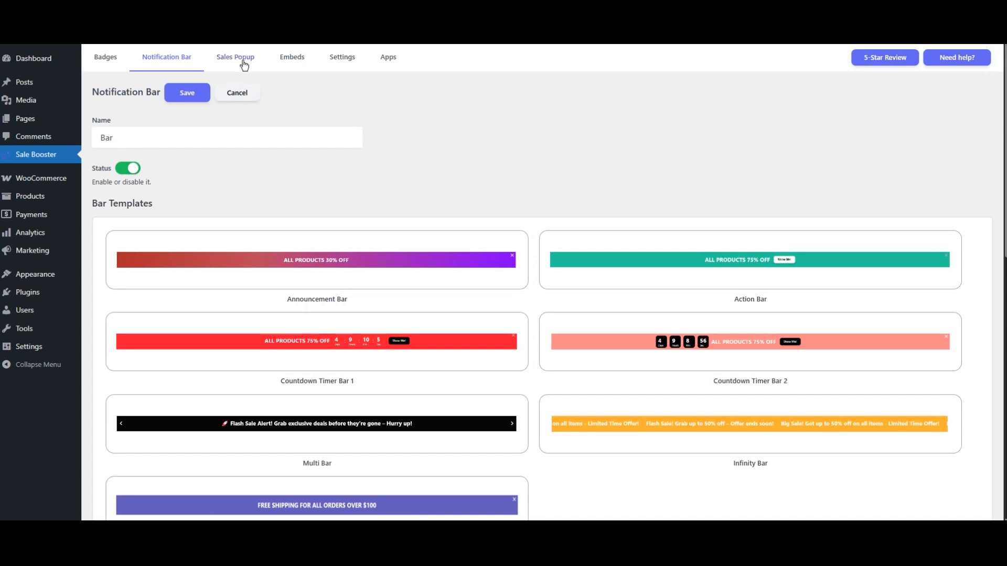
Step: Start a new sales popup and preview the pink and white templates of the Order type
{"action": "left_click", "coordinate": [242, 63]}
{"action": "left_click", "coordinate": [179, 101]}
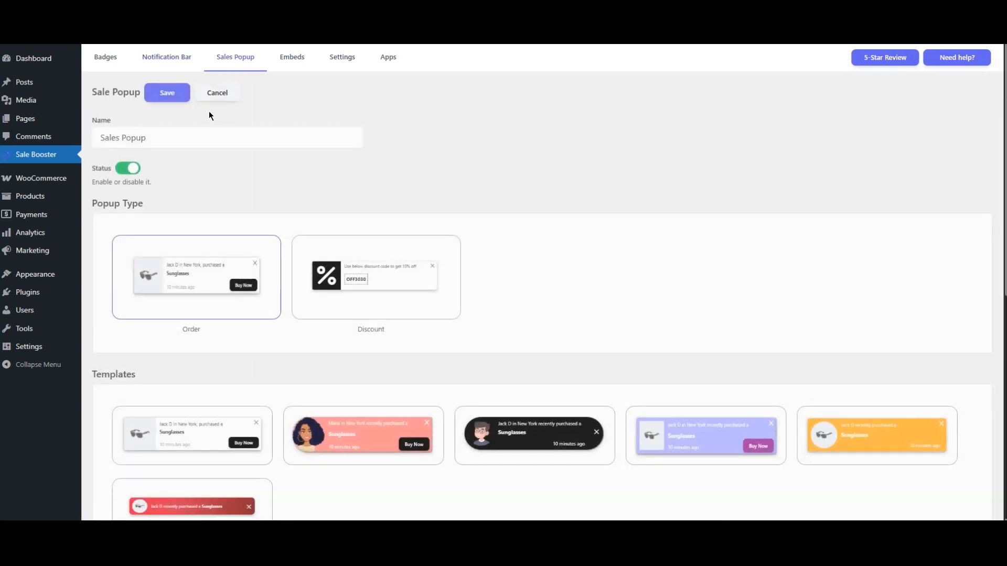
{"action": "scroll", "coordinate": [314, 139], "scroll_direction": "down", "scroll_amount": 3}
{"action": "left_click", "coordinate": [391, 284]}
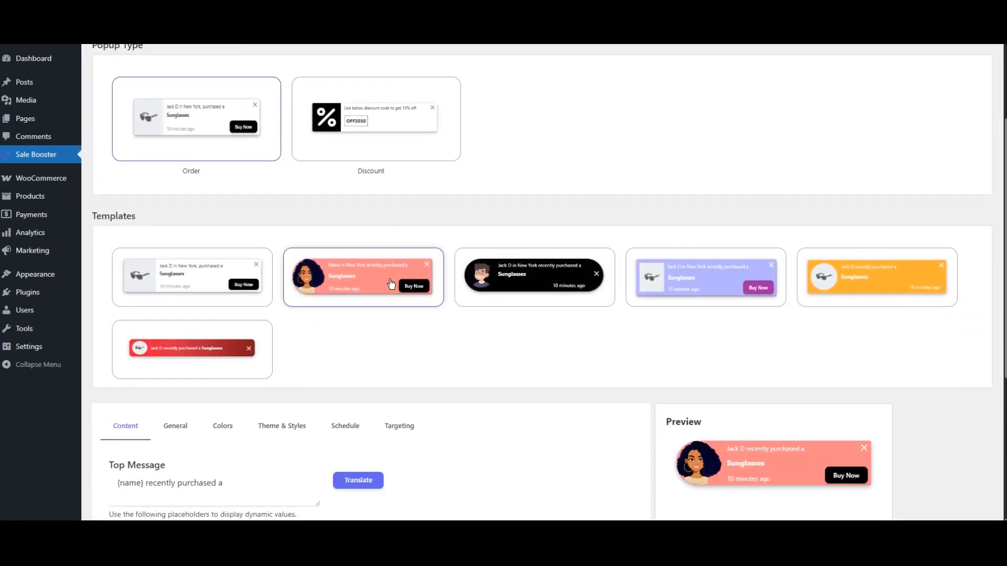
{"action": "left_click", "coordinate": [214, 288]}
Step: Switch the sales popup to the Discount type and preview its white and red templates
{"action": "left_click", "coordinate": [394, 150]}
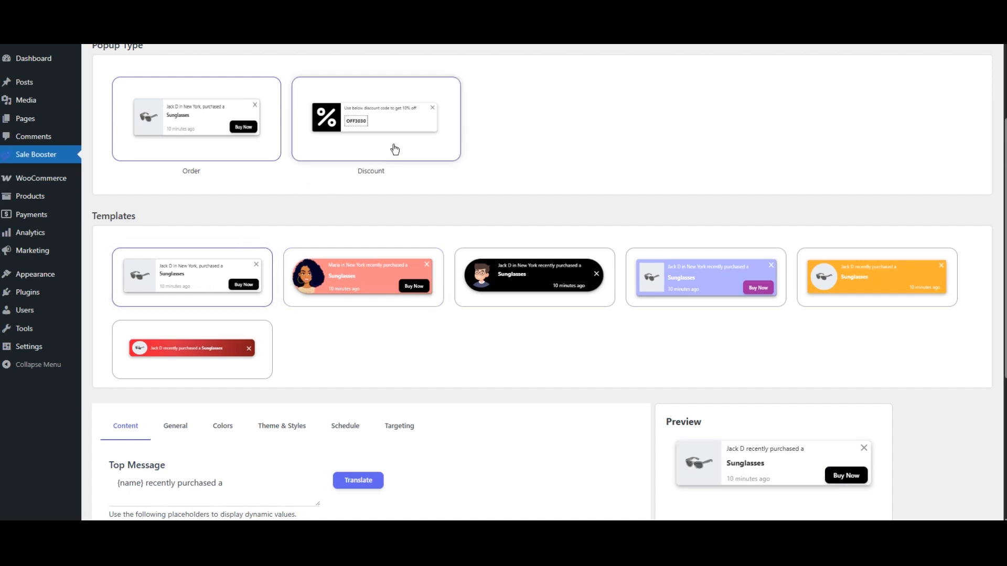
{"action": "left_click", "coordinate": [208, 278]}
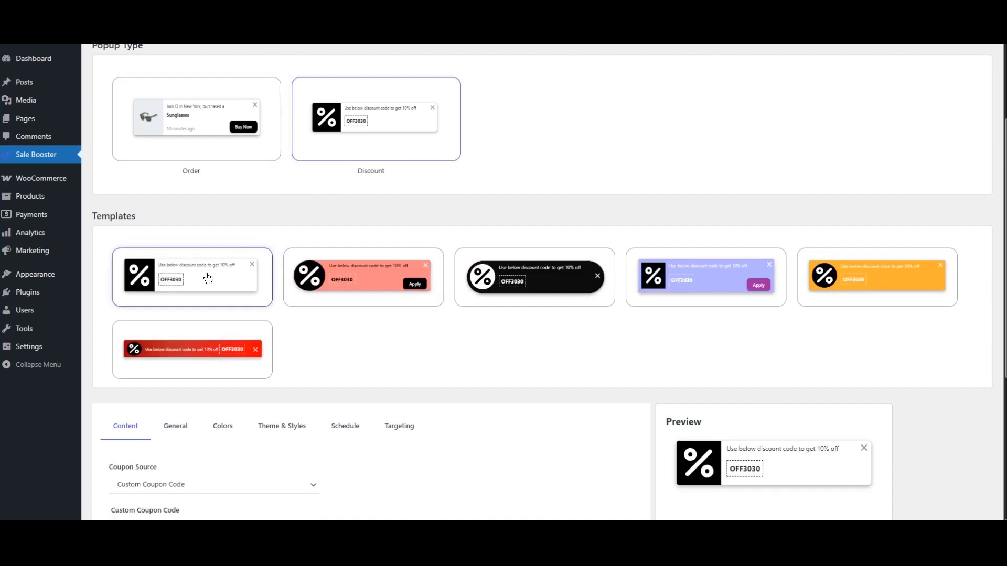
{"action": "left_click", "coordinate": [203, 352]}
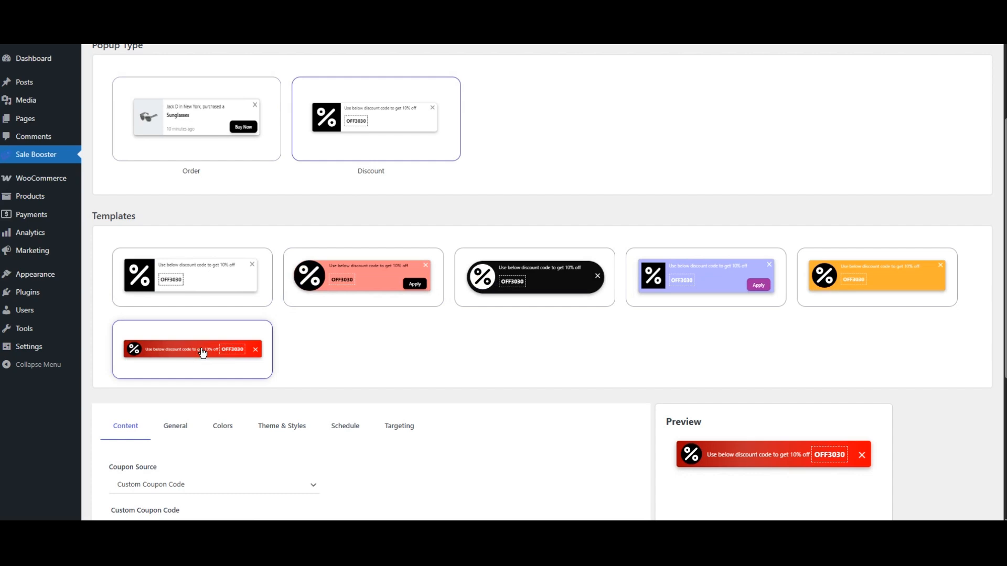
{"action": "scroll", "coordinate": [301, 218], "scroll_direction": "up", "scroll_amount": 3}
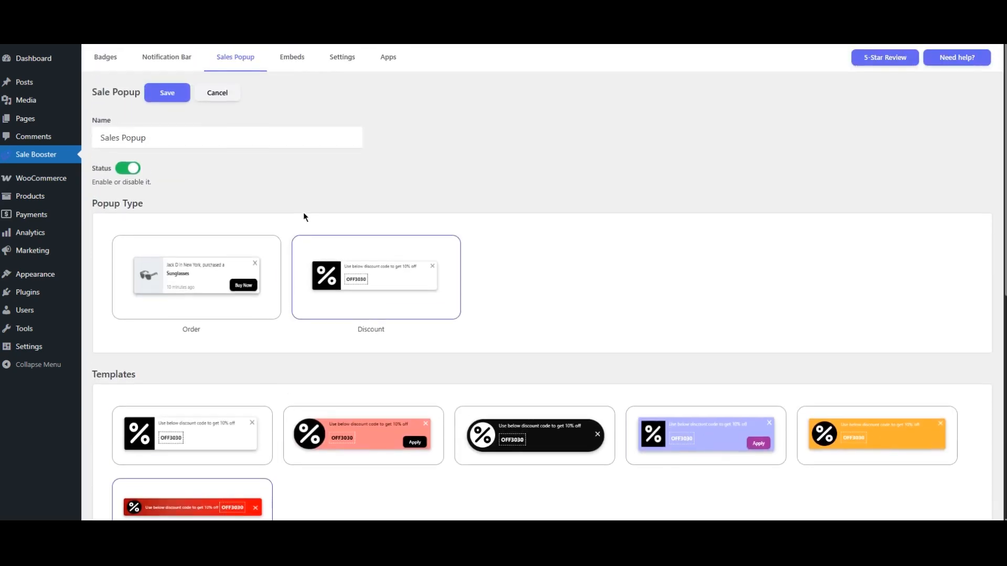
Step: Start a new embed and preview the Countdown Stock, Free Shipping and Banner types
{"action": "left_click", "coordinate": [294, 59]}
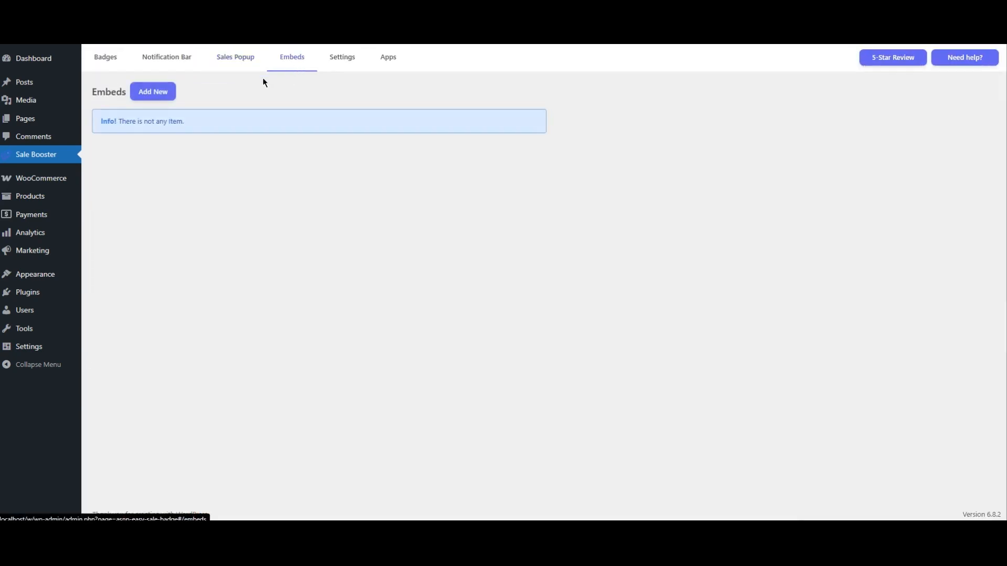
{"action": "left_click", "coordinate": [168, 97]}
{"action": "scroll", "coordinate": [315, 147], "scroll_direction": "down", "scroll_amount": 5}
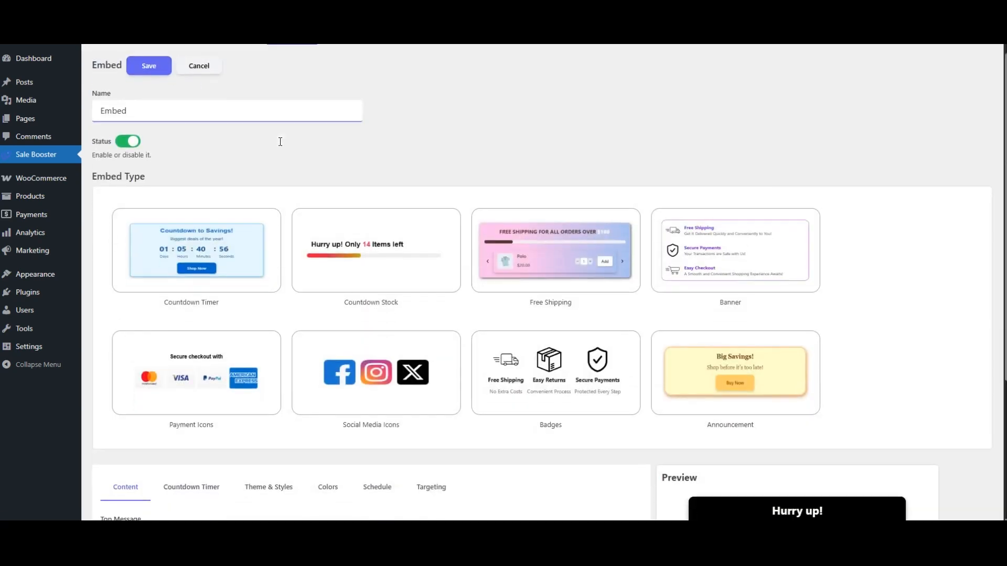
{"action": "left_click", "coordinate": [356, 150]}
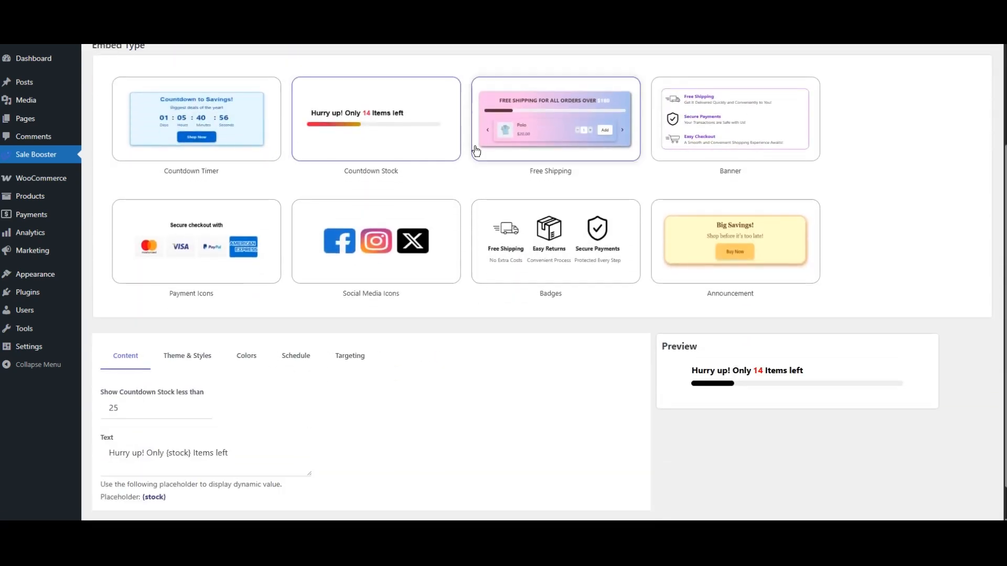
{"action": "left_click", "coordinate": [581, 140]}
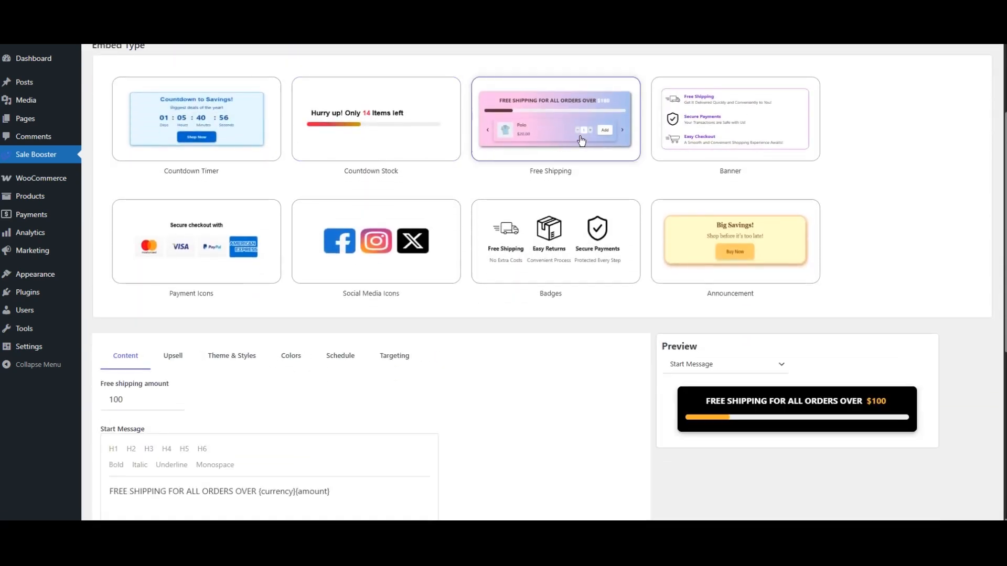
{"action": "left_click", "coordinate": [703, 140]}
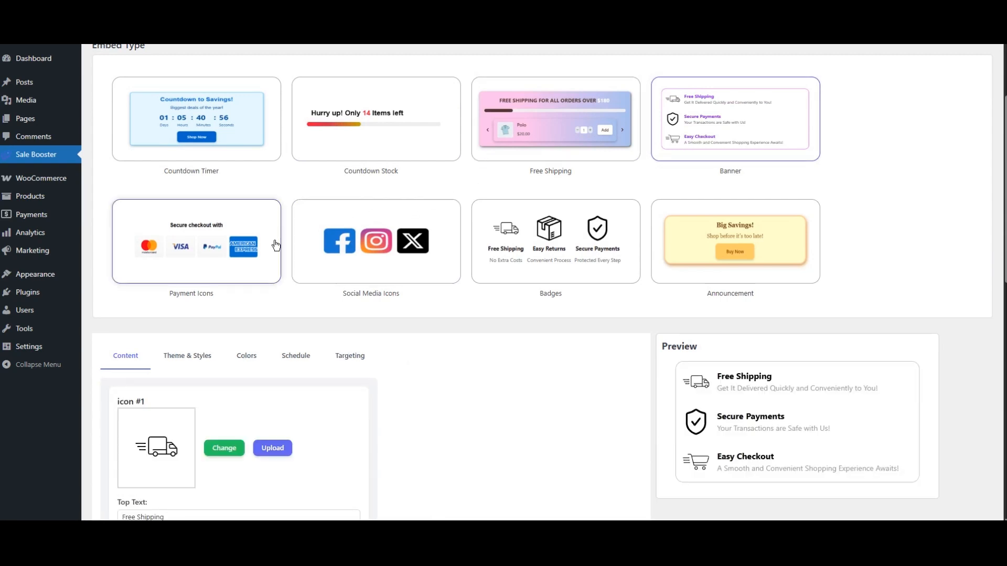
Step: Preview the Payment Icons, Social Media Icons, Badges and Announcement embed types
{"action": "left_click", "coordinate": [254, 251]}
{"action": "left_click", "coordinate": [440, 263]}
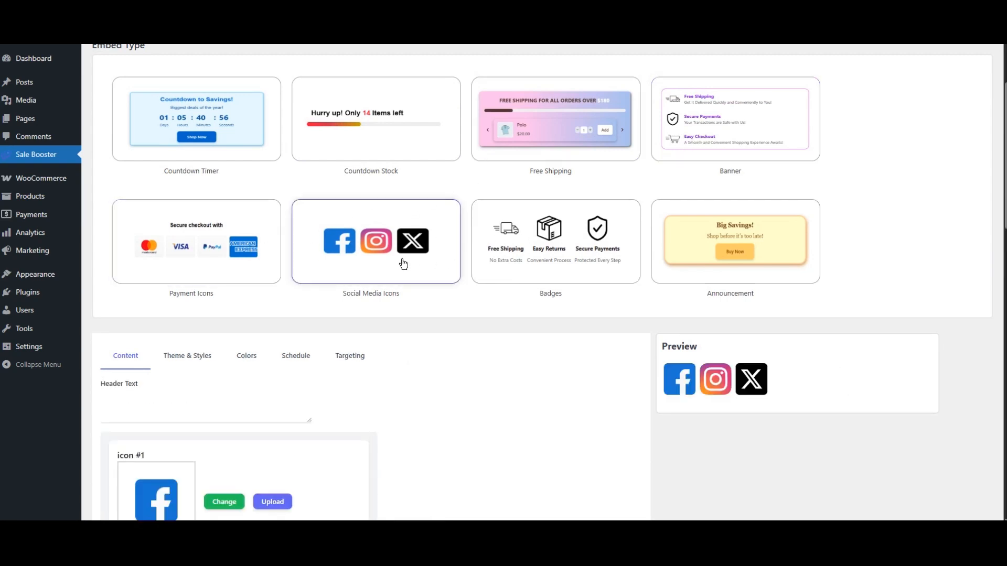
{"action": "left_click", "coordinate": [562, 262]}
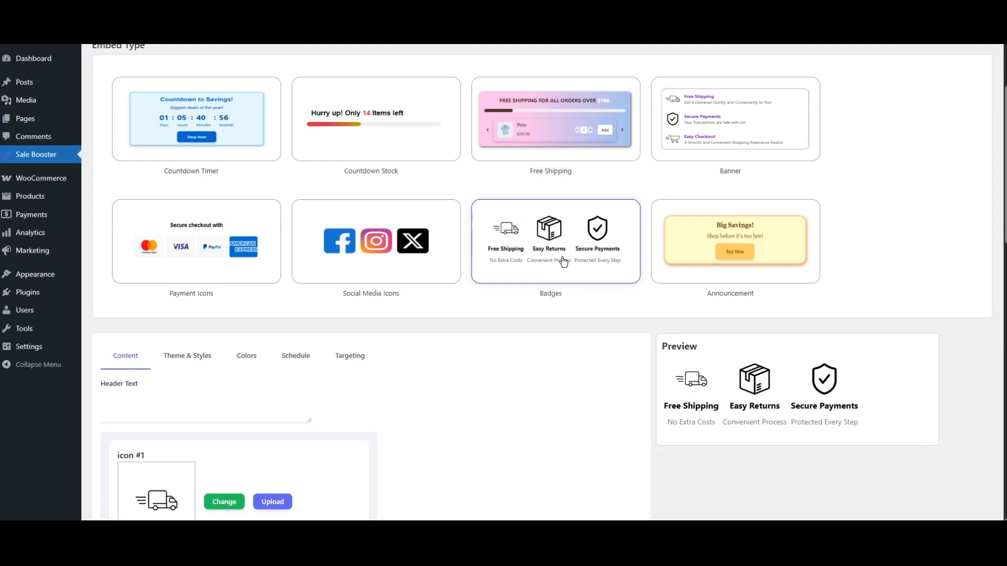
{"action": "left_click", "coordinate": [716, 256]}
{"action": "scroll", "coordinate": [358, 268], "scroll_direction": "up", "scroll_amount": 3}
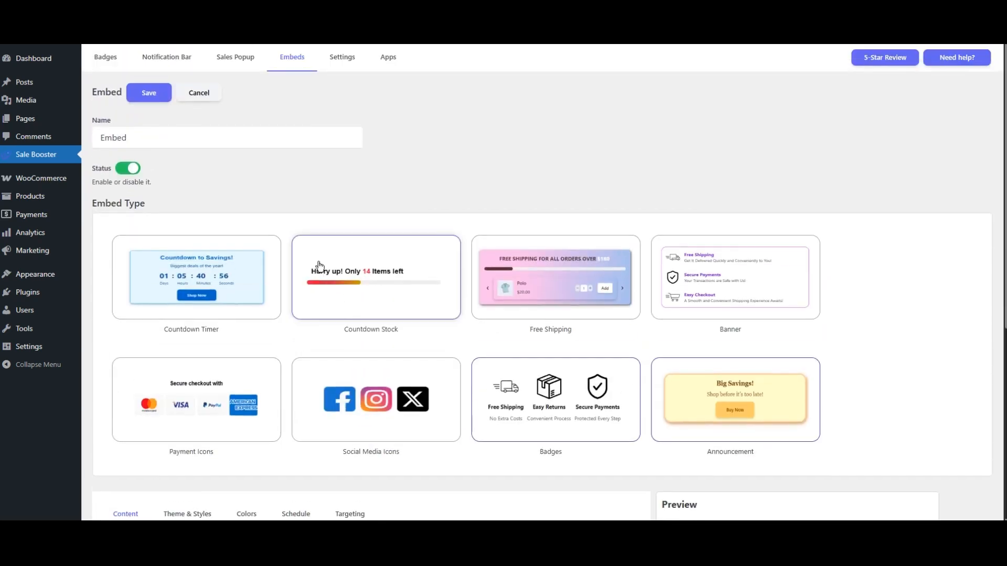
Step: Open Sale Booster's general settings
{"action": "left_click", "coordinate": [344, 65]}
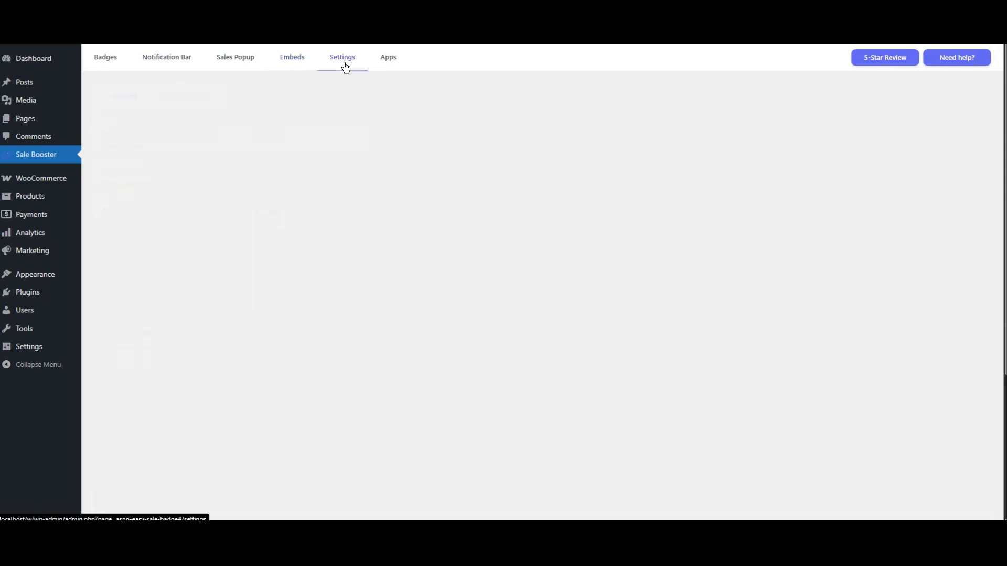